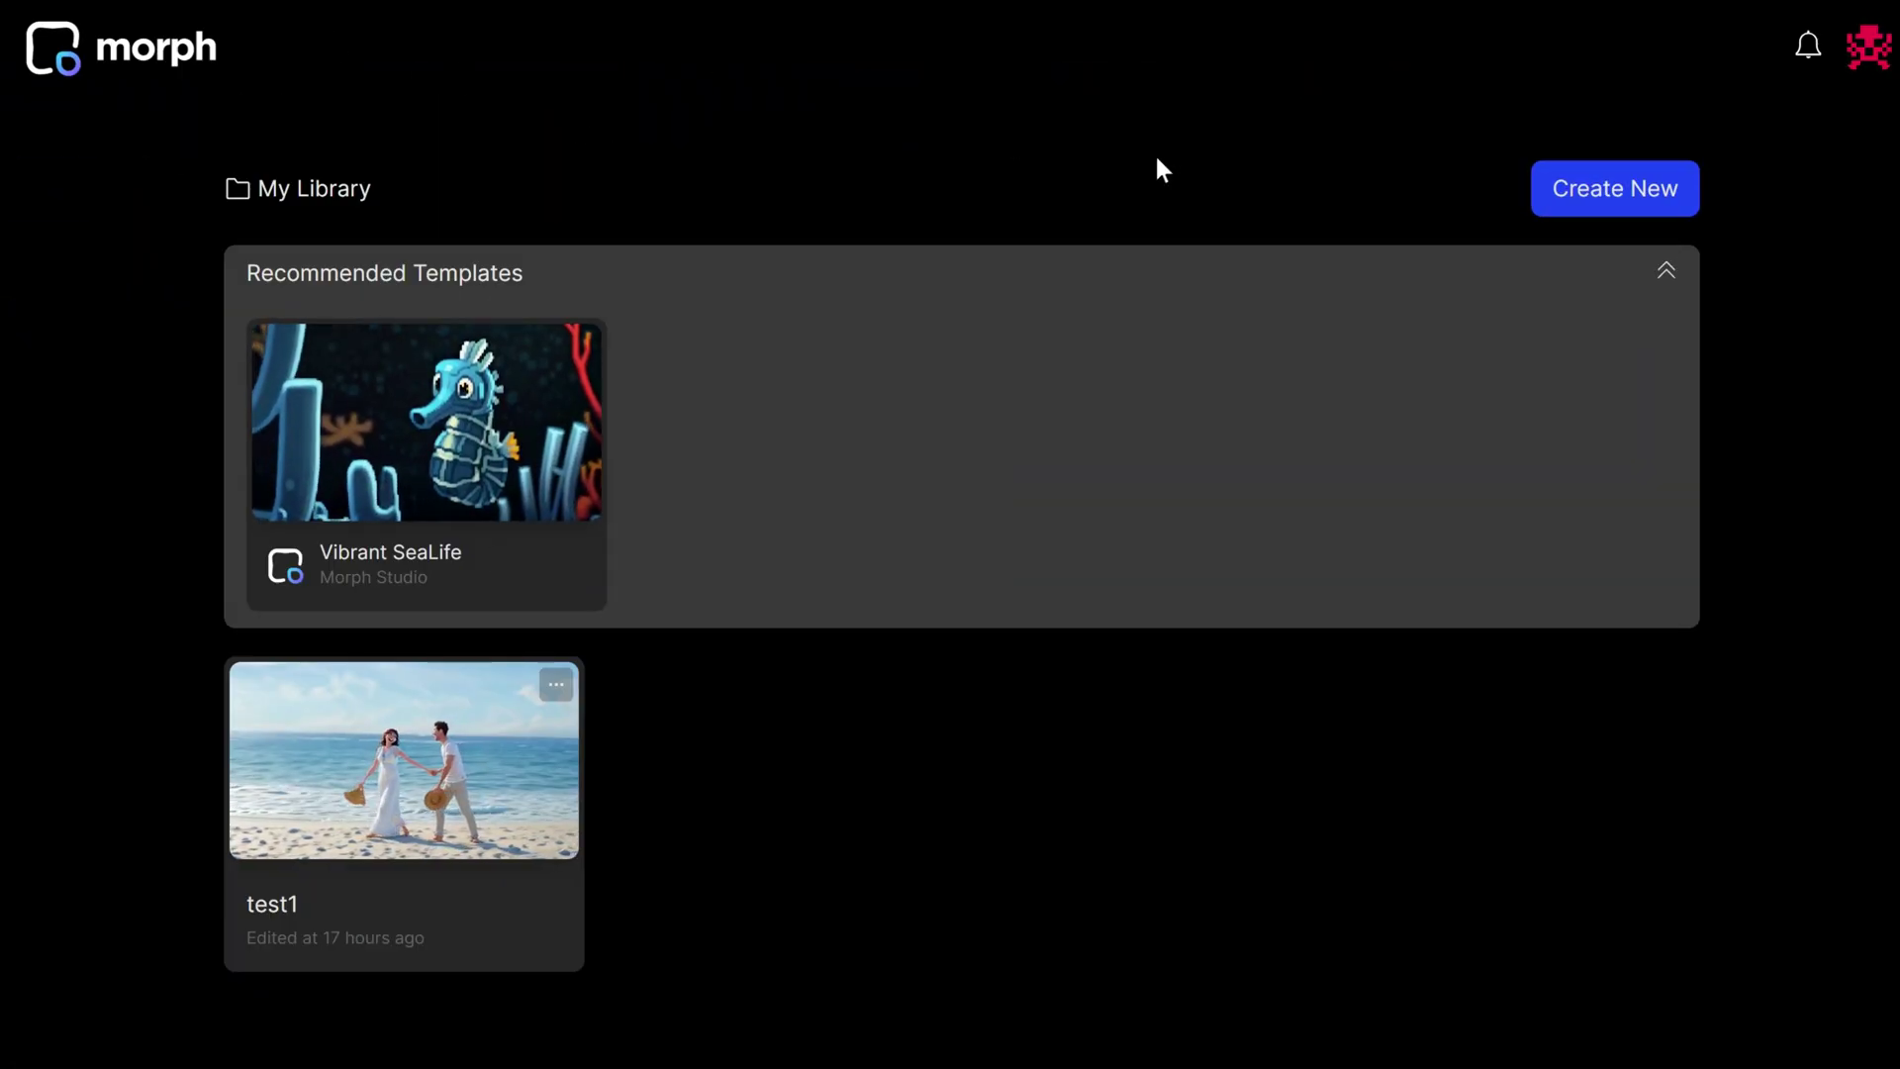
Step: Replace the default project name with 'dancing' and create the project at 16:9
{"action": "left_click", "coordinate": [1604, 202]}
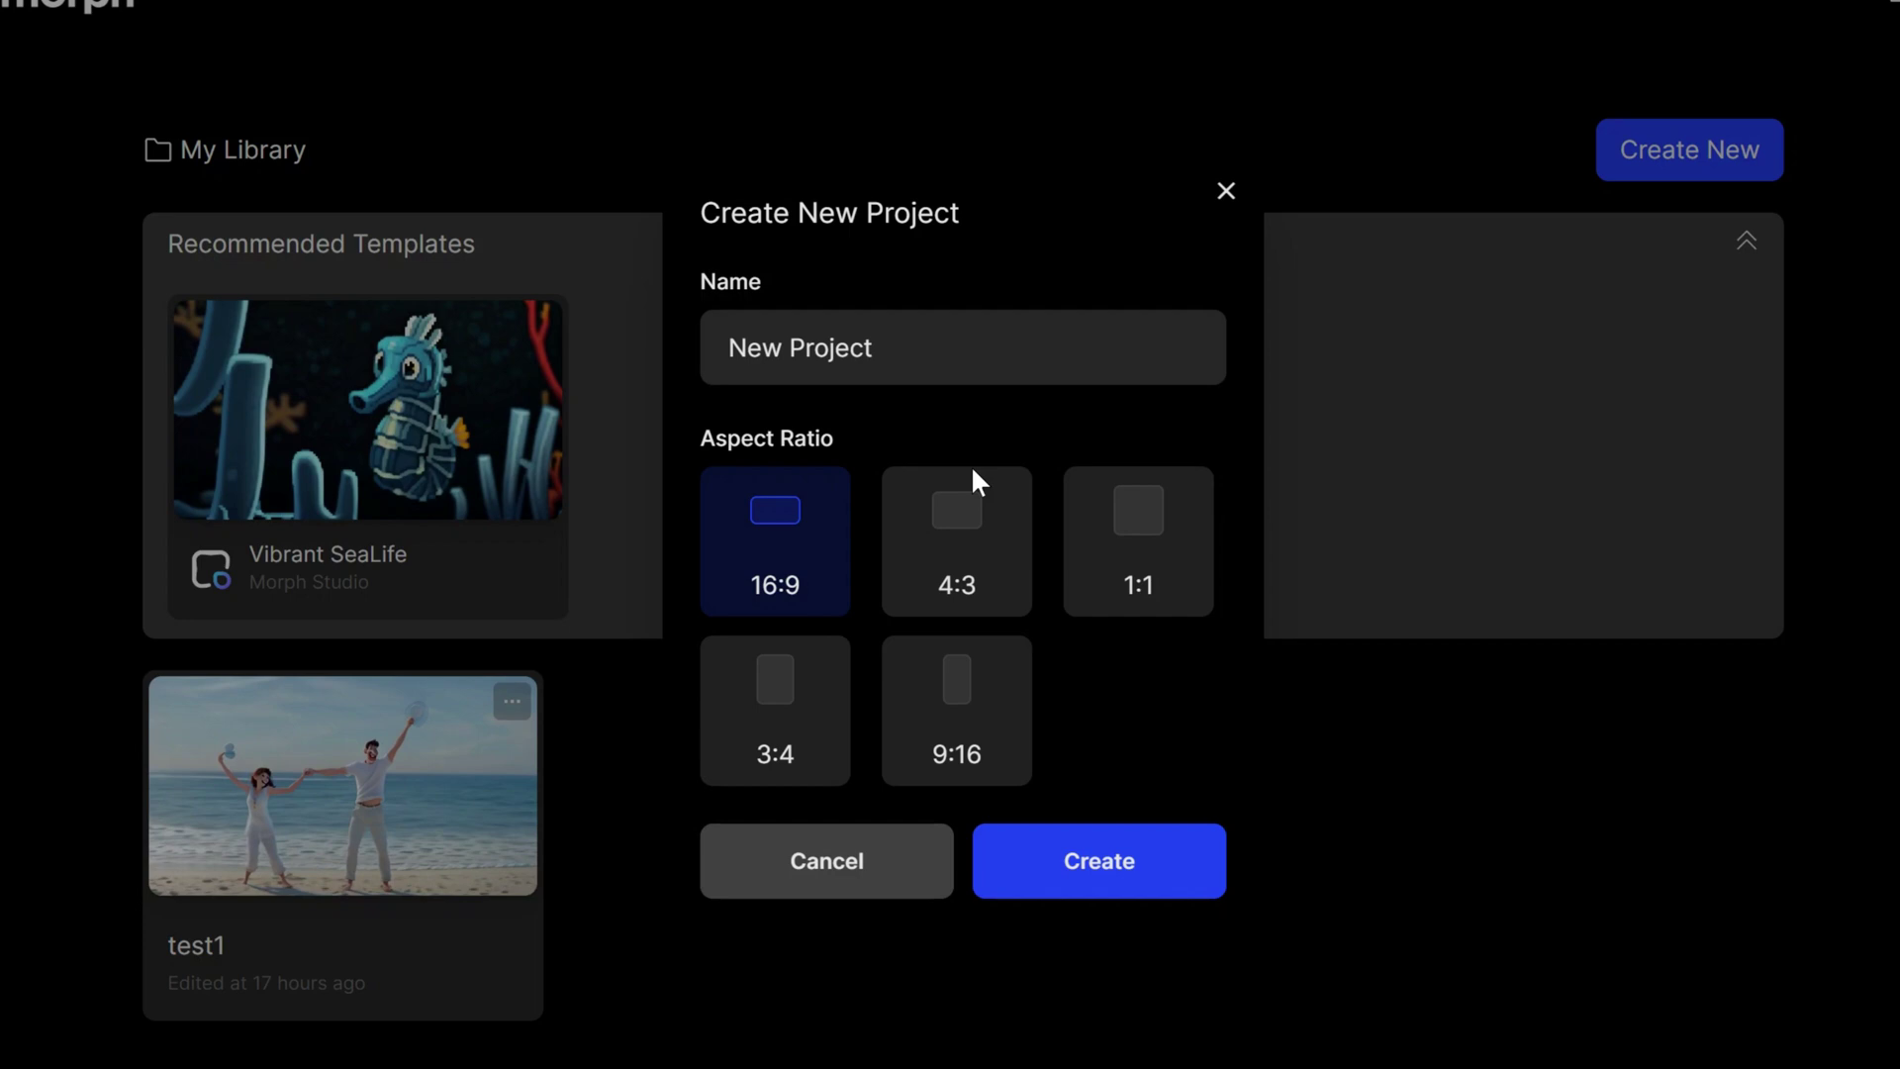
{"action": "triple_click", "coordinate": [847, 354]}
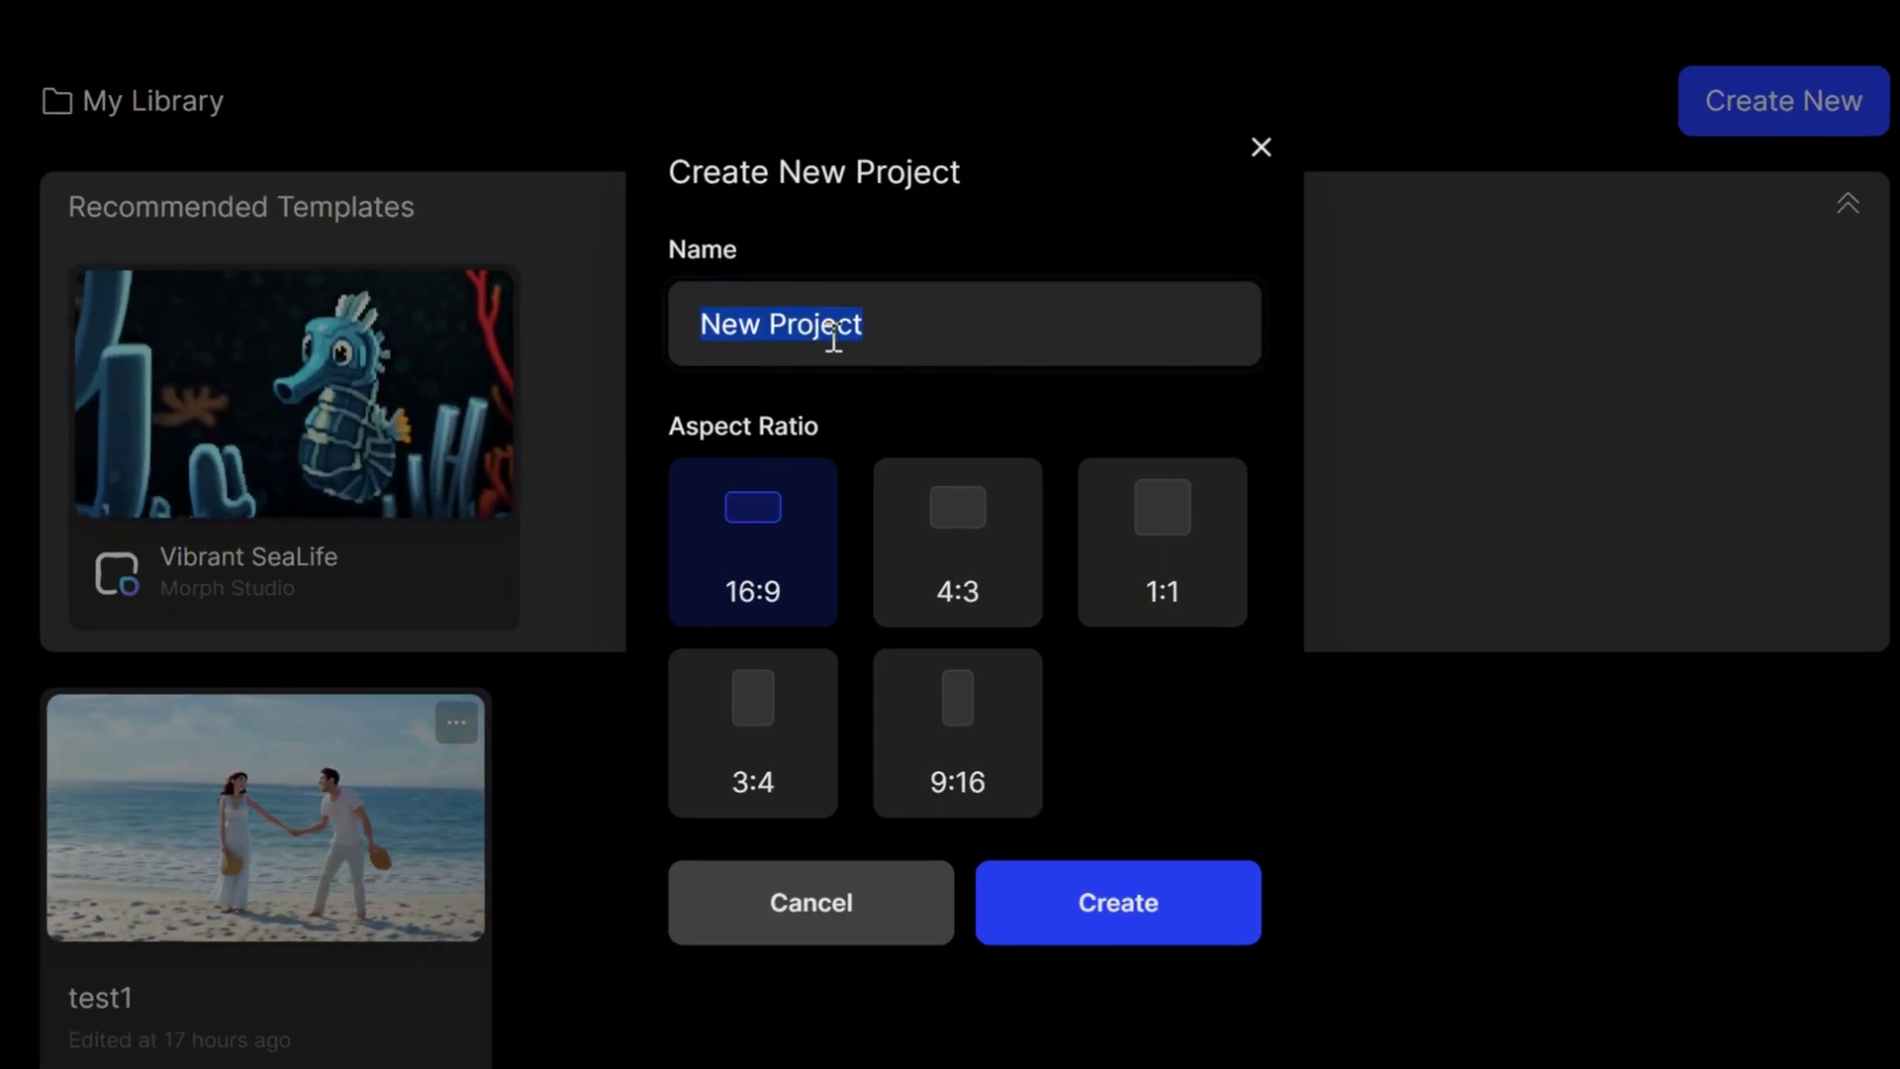
{"action": "type", "text": "dancing"}
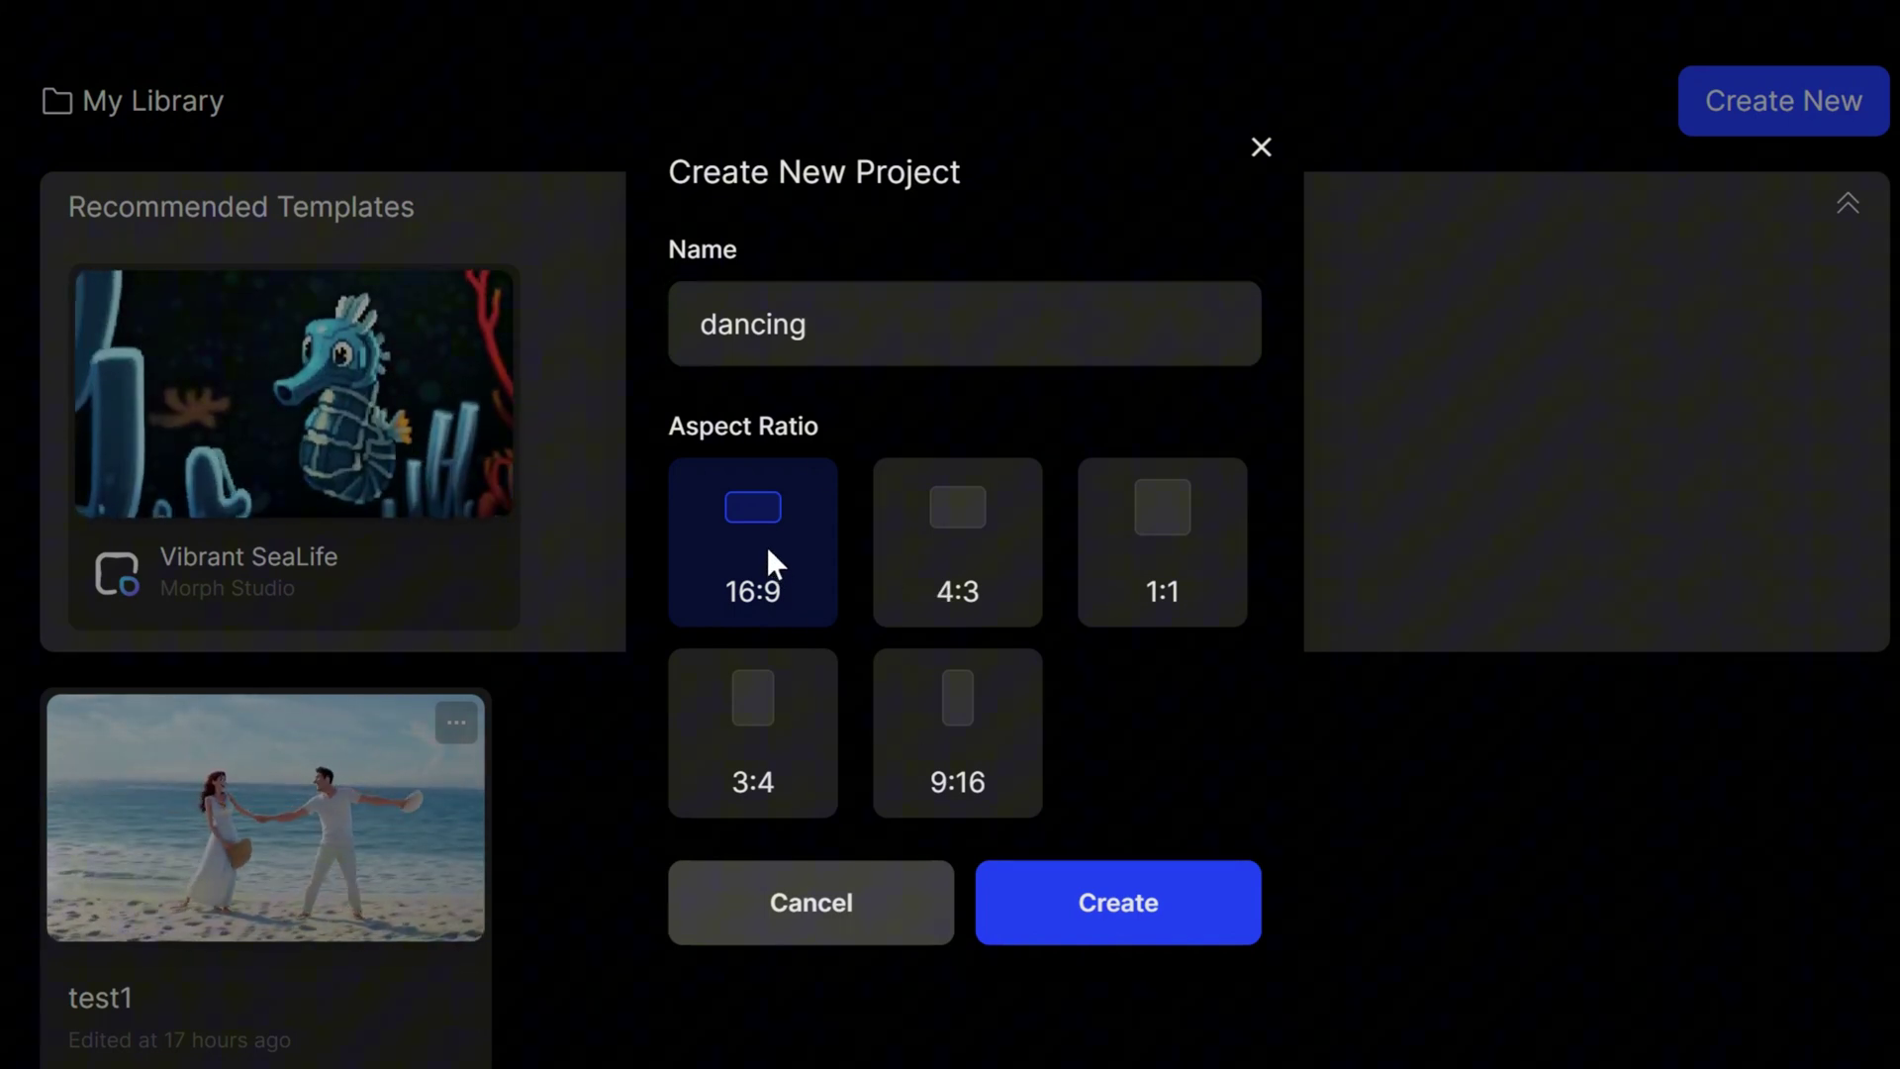
{"action": "left_click", "coordinate": [1146, 920]}
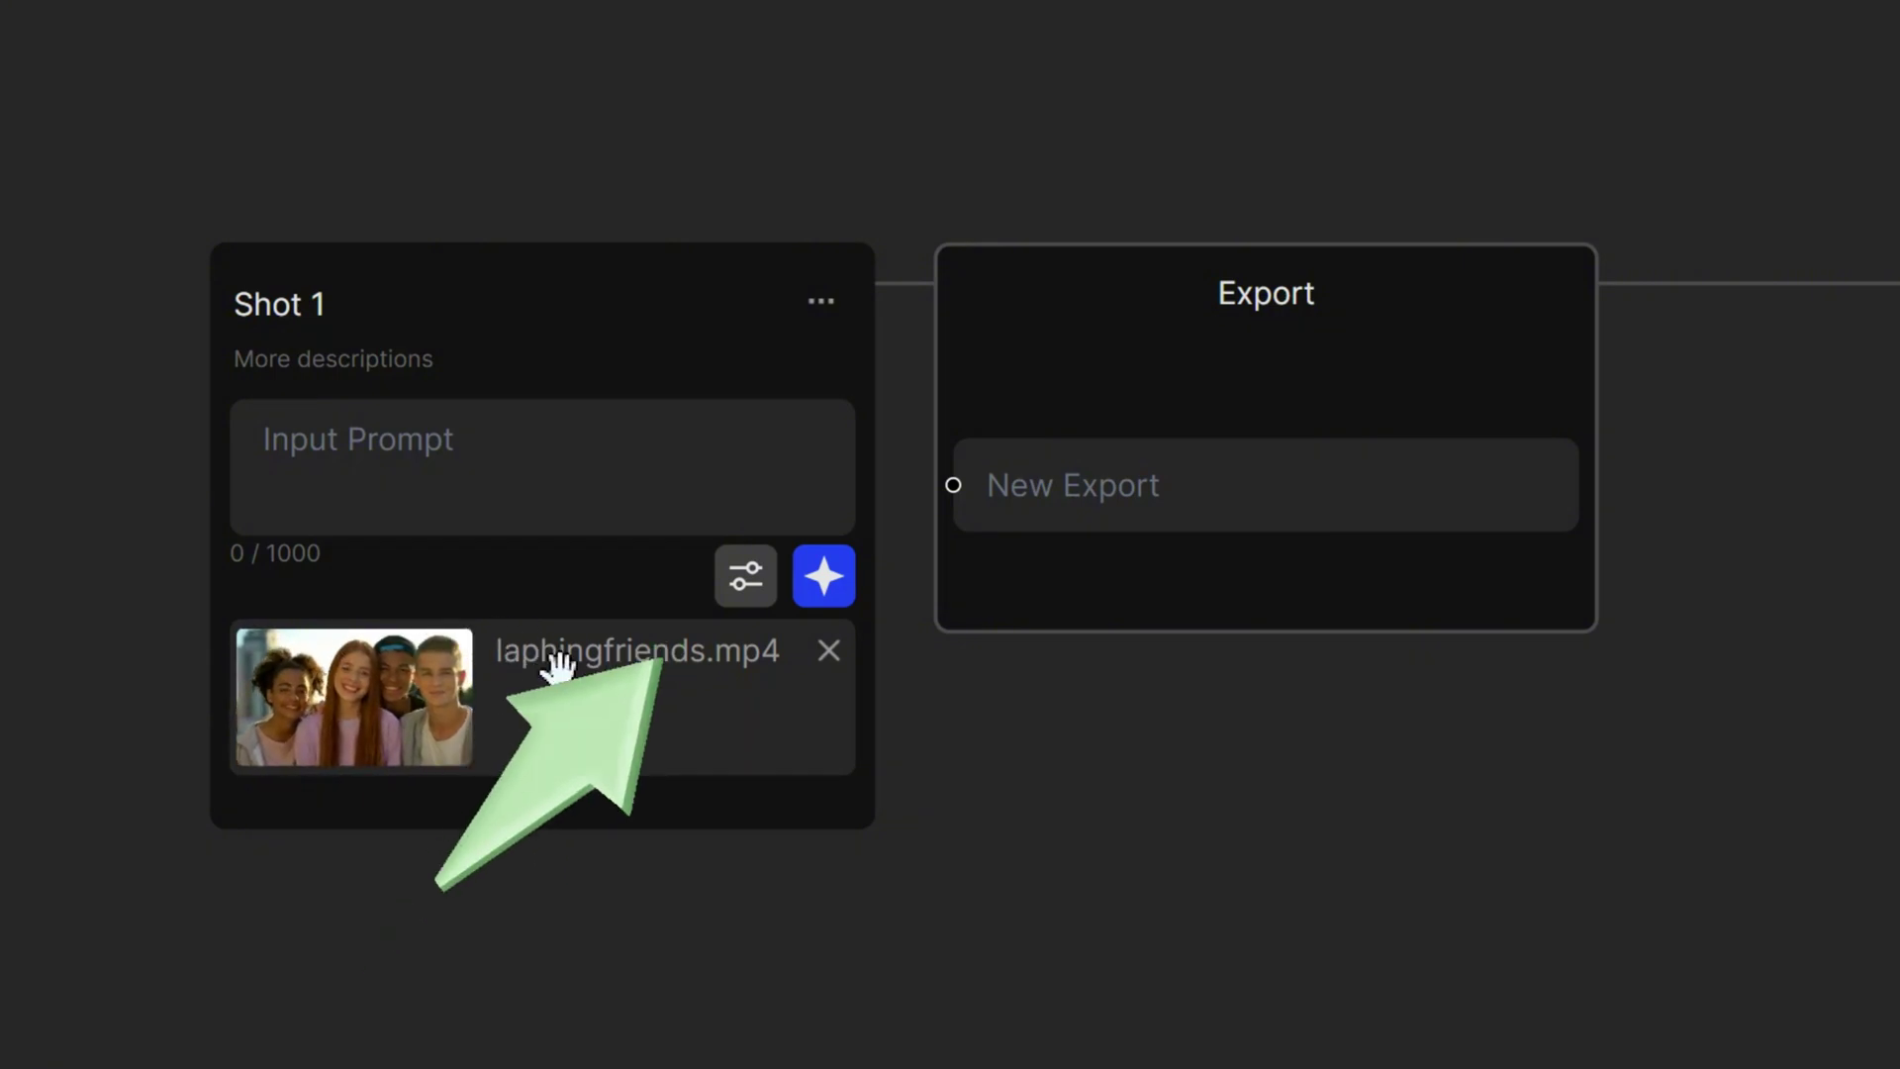
Step: Open Shot 1's generation settings, showing the Video-to-Video-Morph-0.1 model and style presets
{"action": "left_click", "coordinate": [745, 575]}
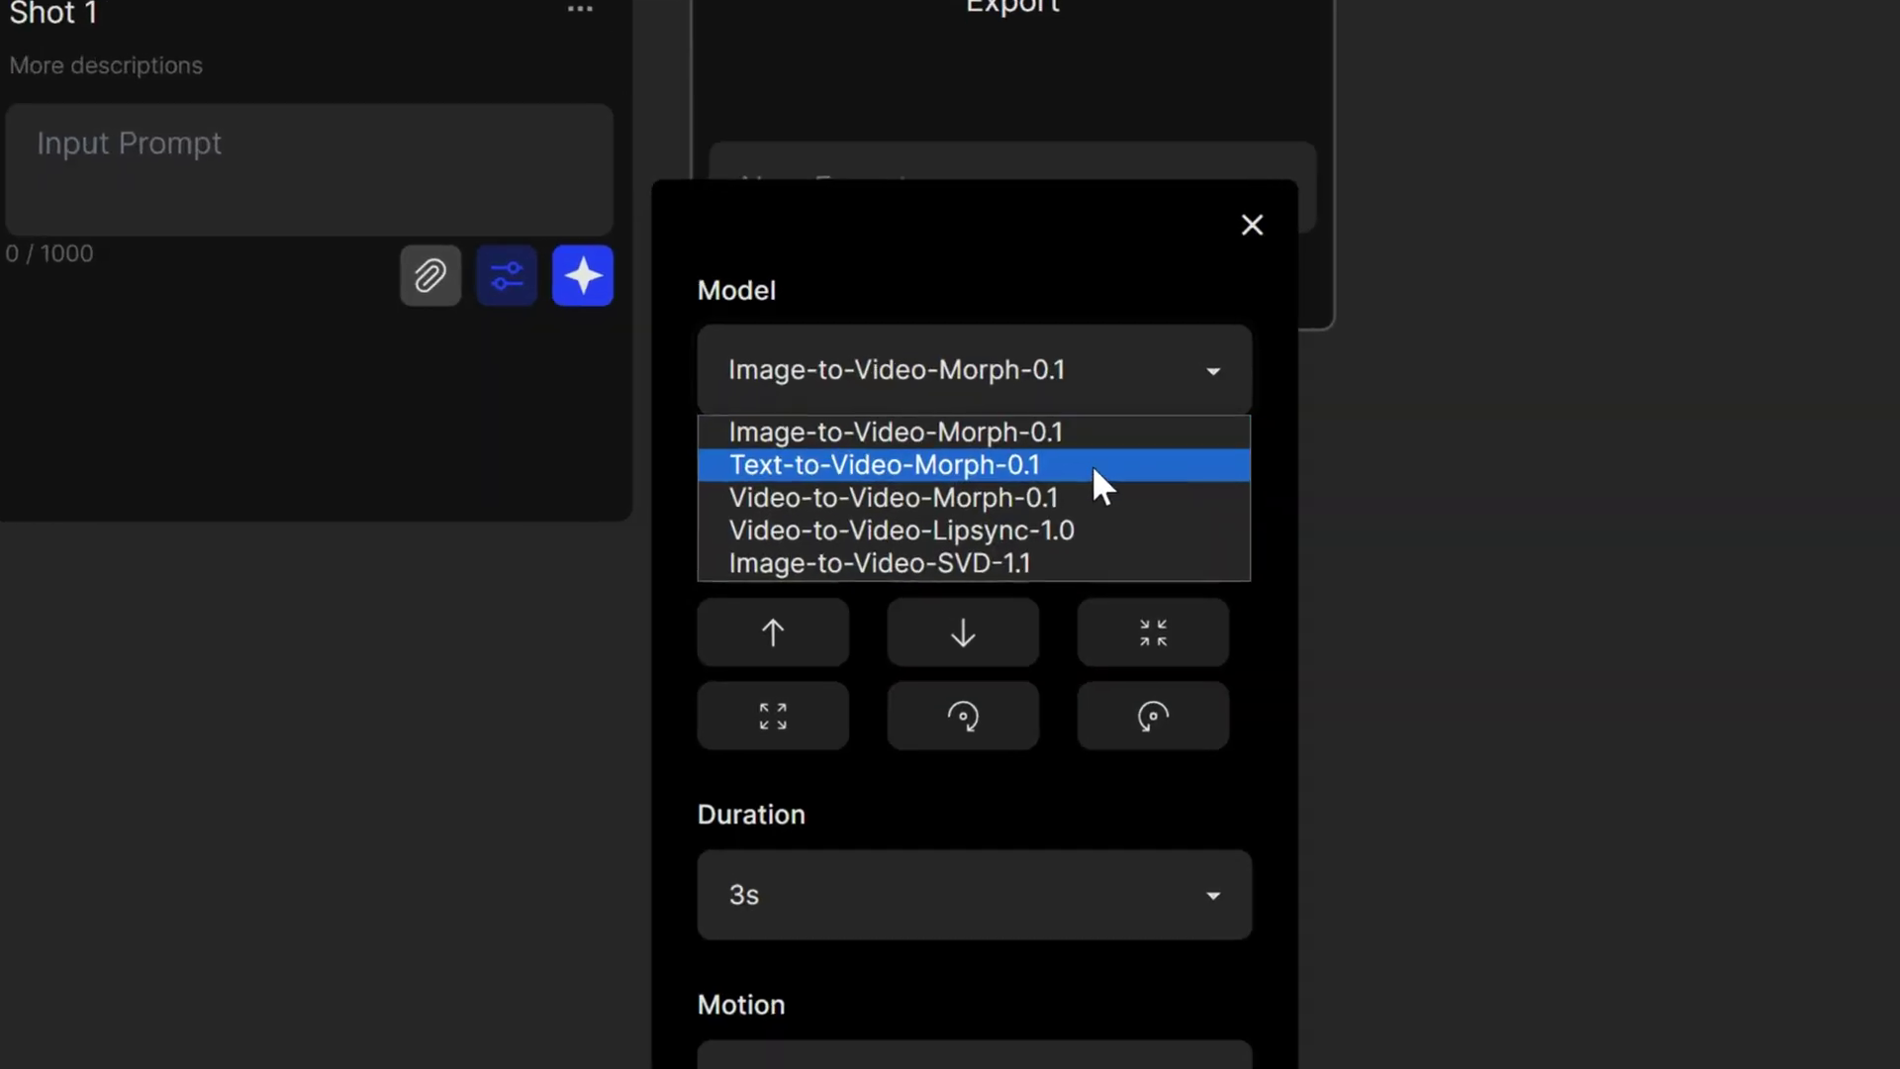
Step: Switch Shot 1 to Video-to-Video-Morph-0.1, keep Duration at 10s, and set Strength to 0.4
{"action": "left_click", "coordinate": [1090, 465]}
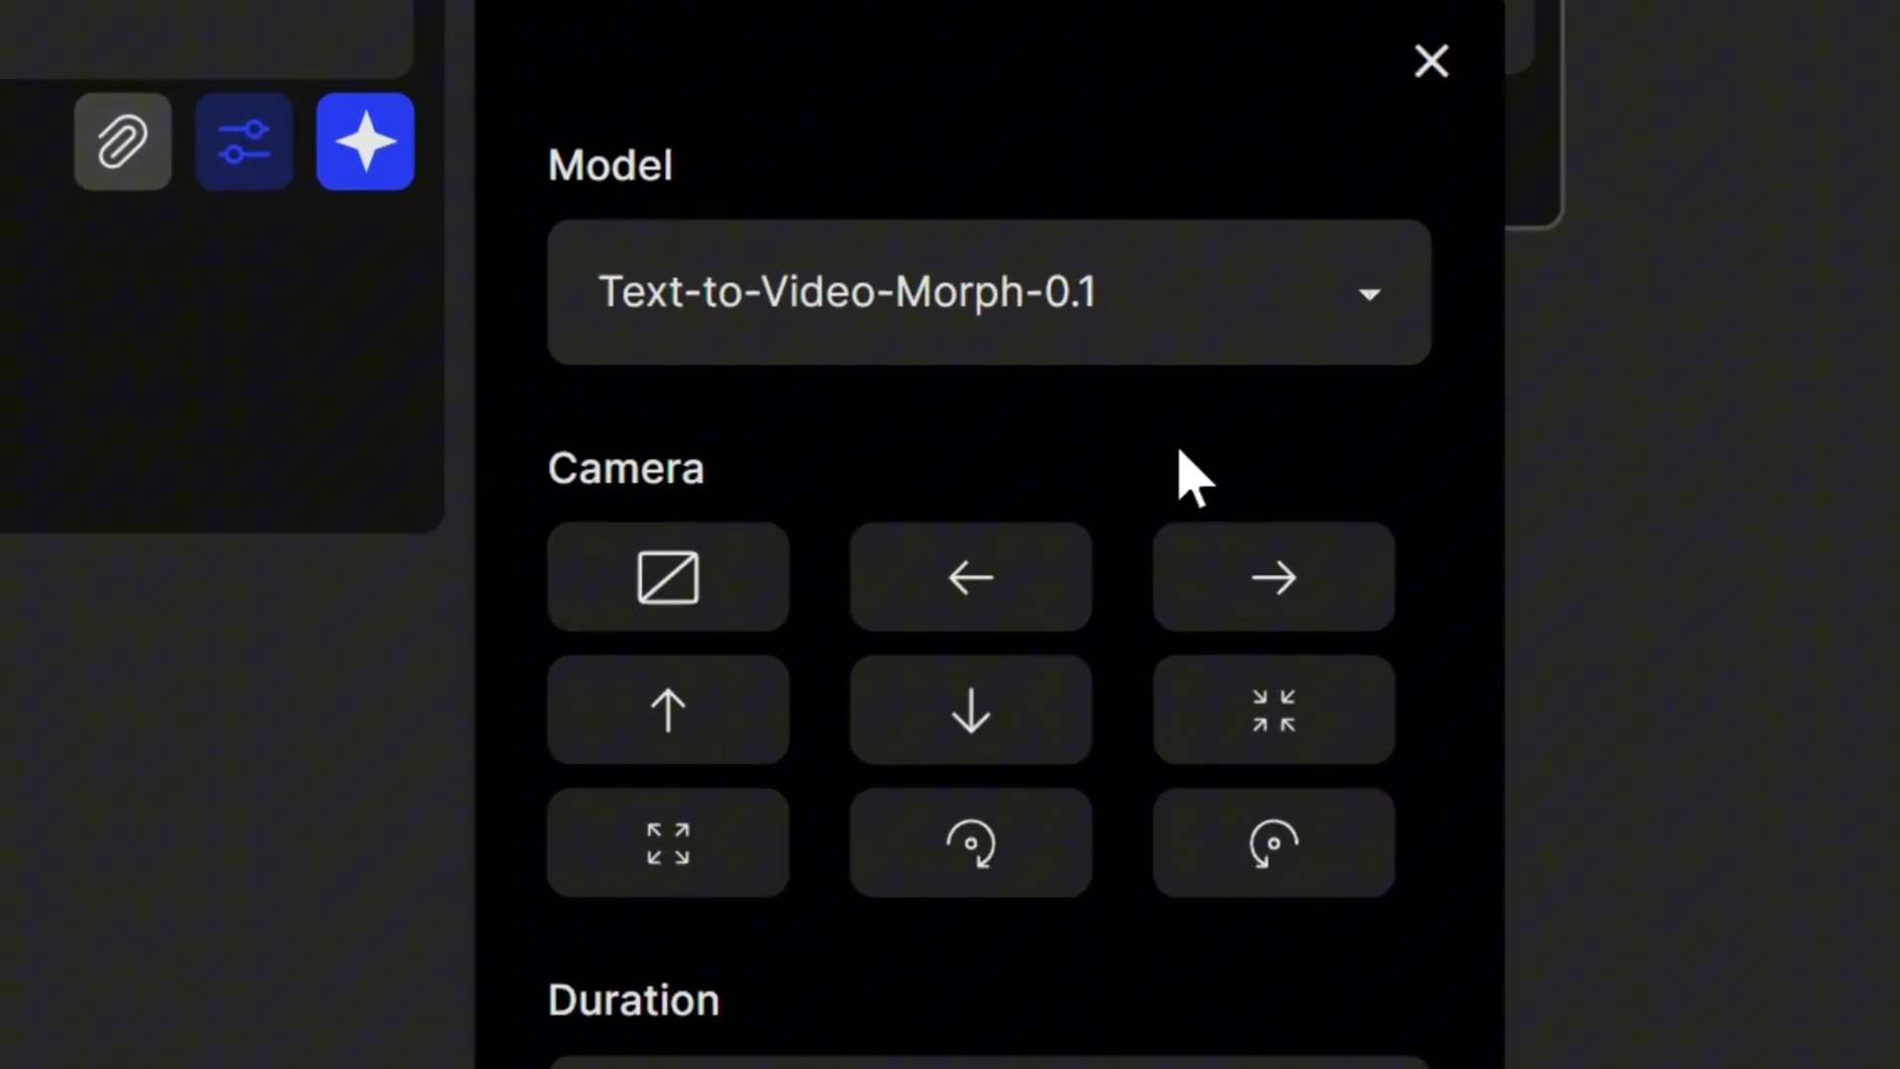
{"action": "left_click", "coordinate": [1312, 367]}
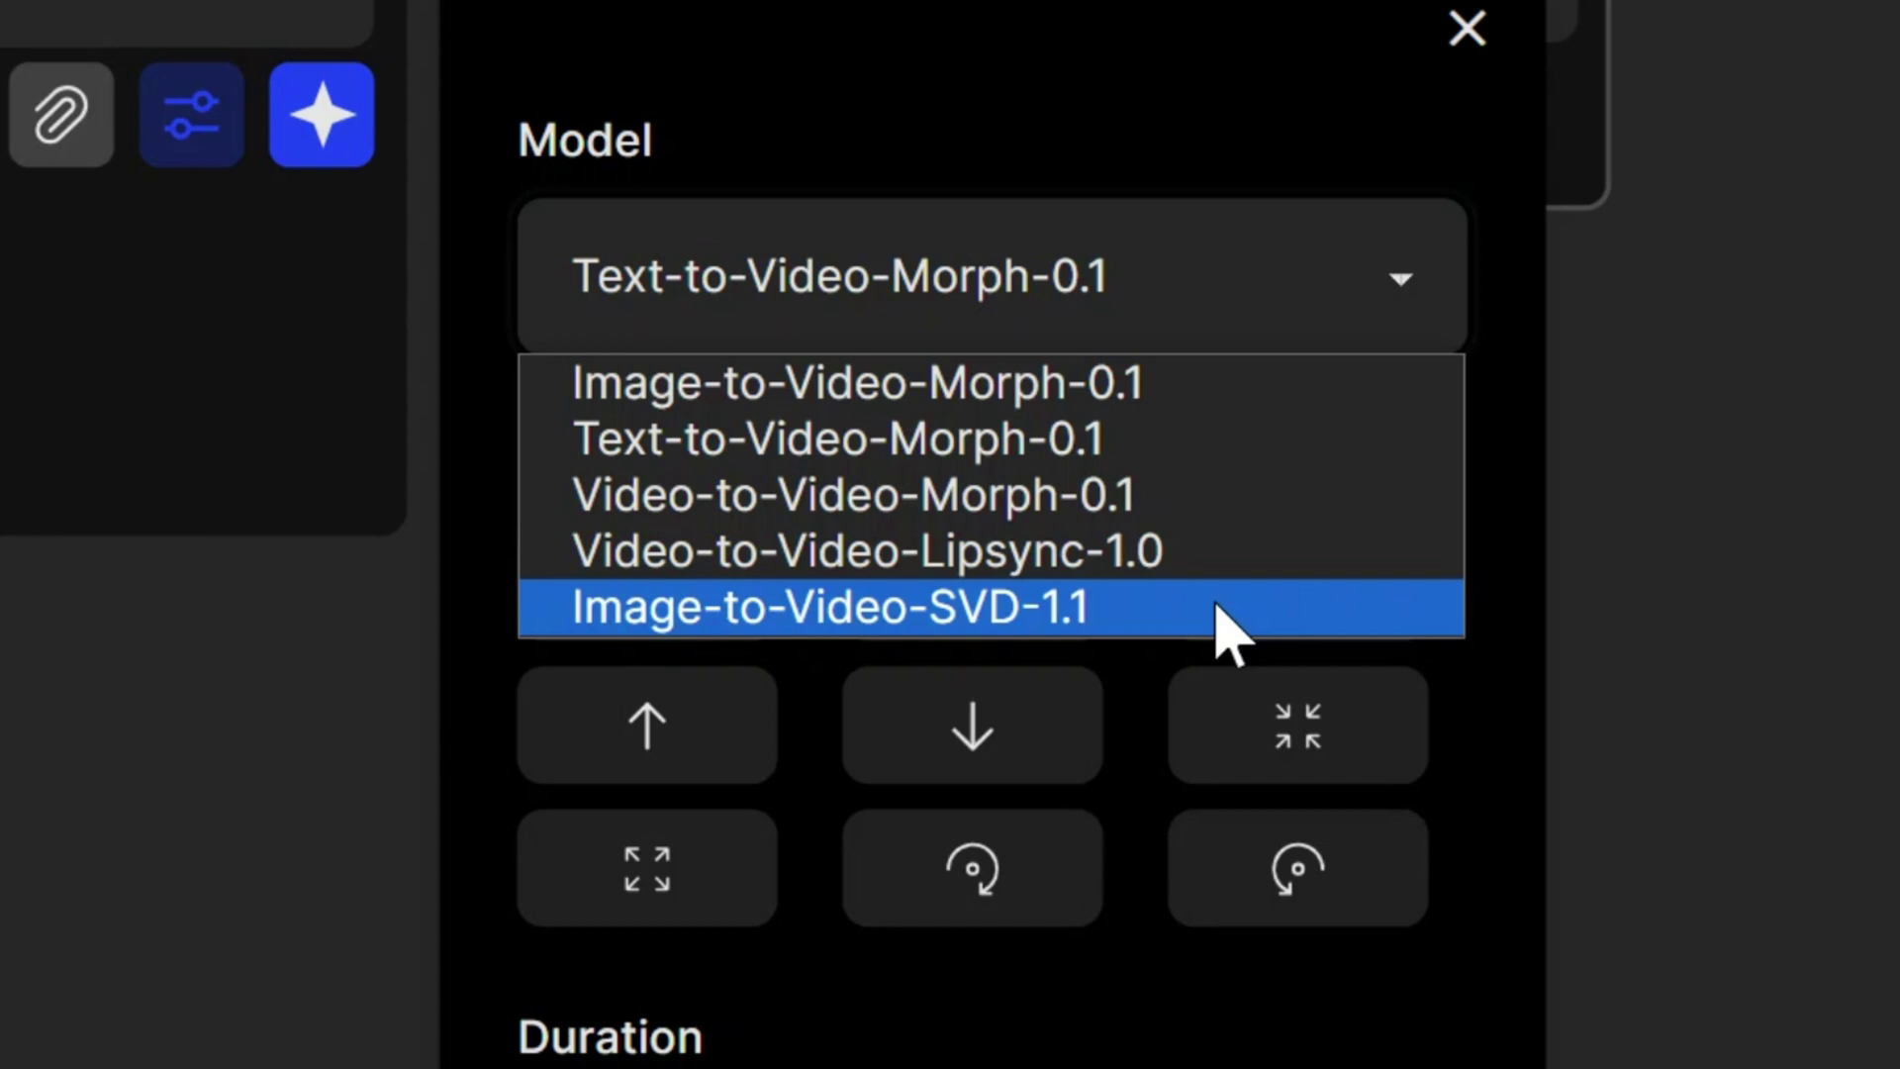
{"action": "left_click", "coordinate": [1193, 500]}
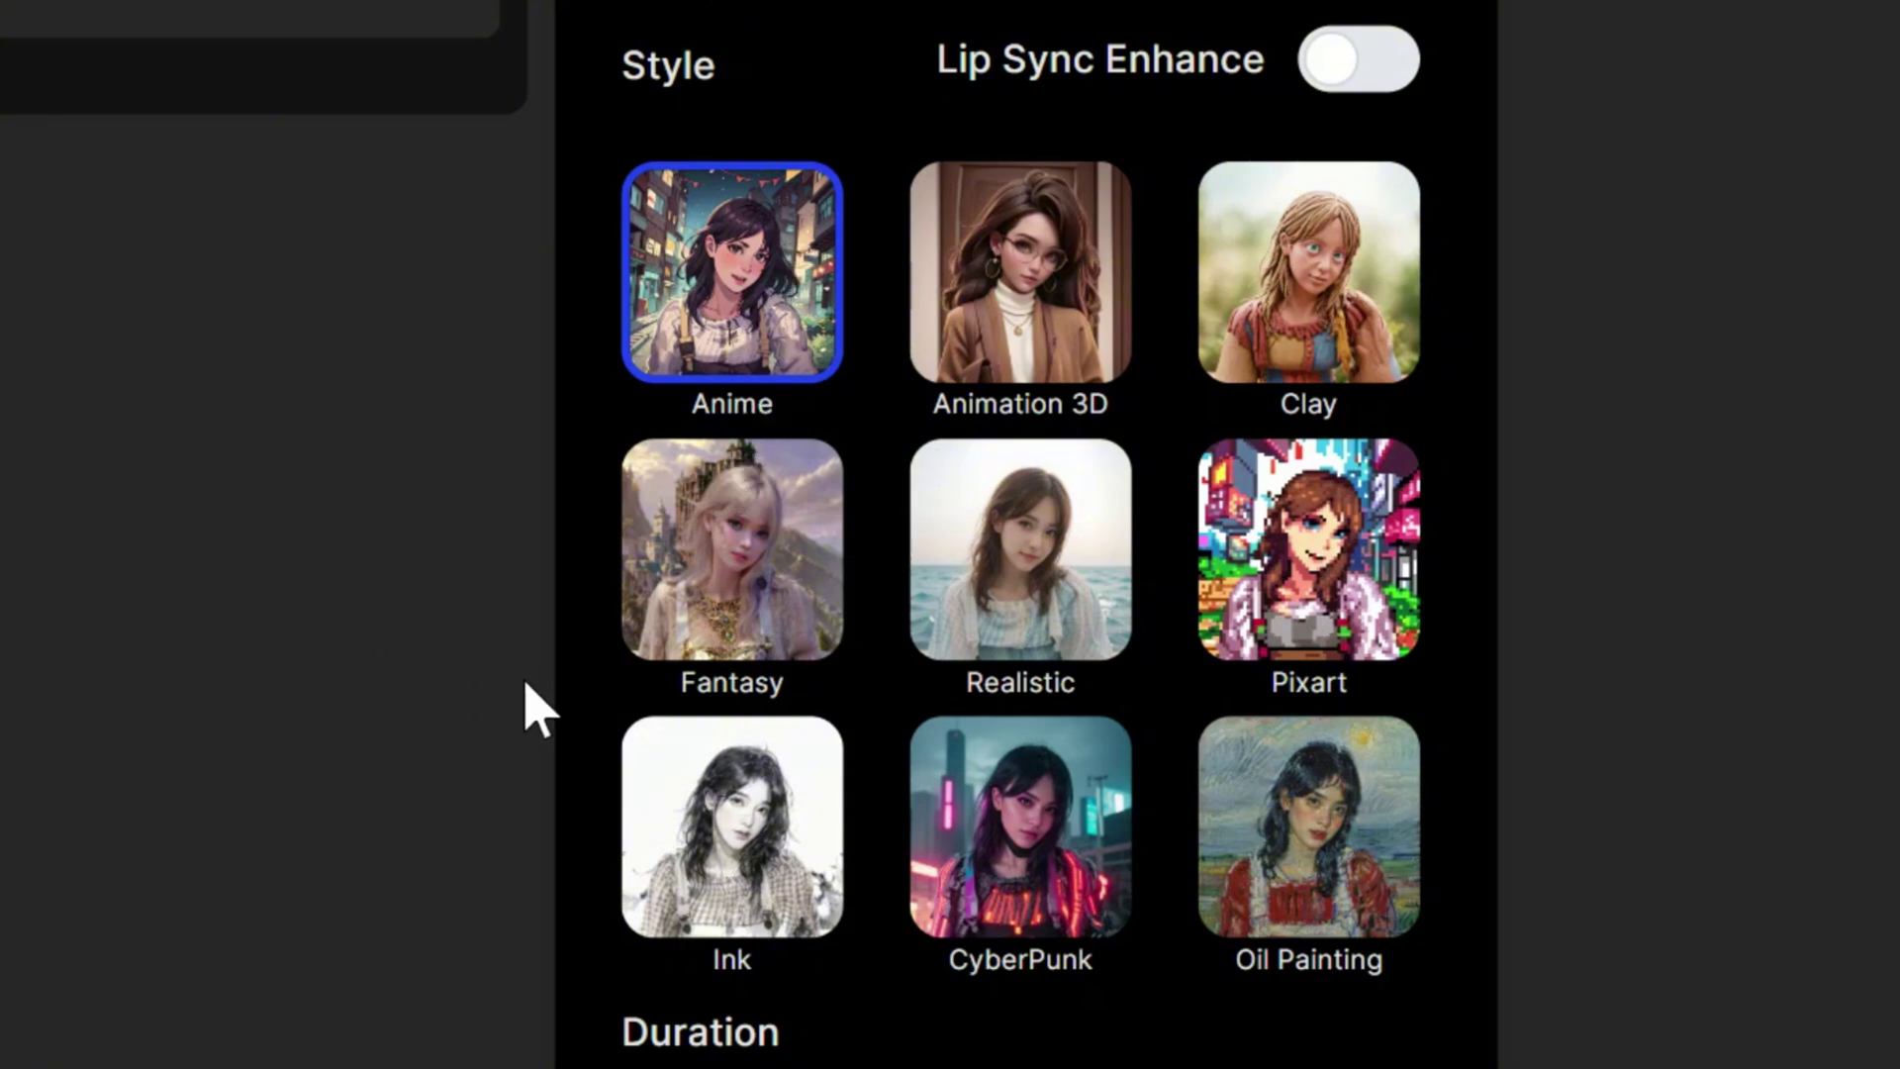
{"action": "scroll", "coordinate": [535, 708], "scroll_direction": "down", "scroll_amount": 2}
{"action": "scroll", "coordinate": [900, 598], "scroll_direction": "down", "scroll_amount": 5}
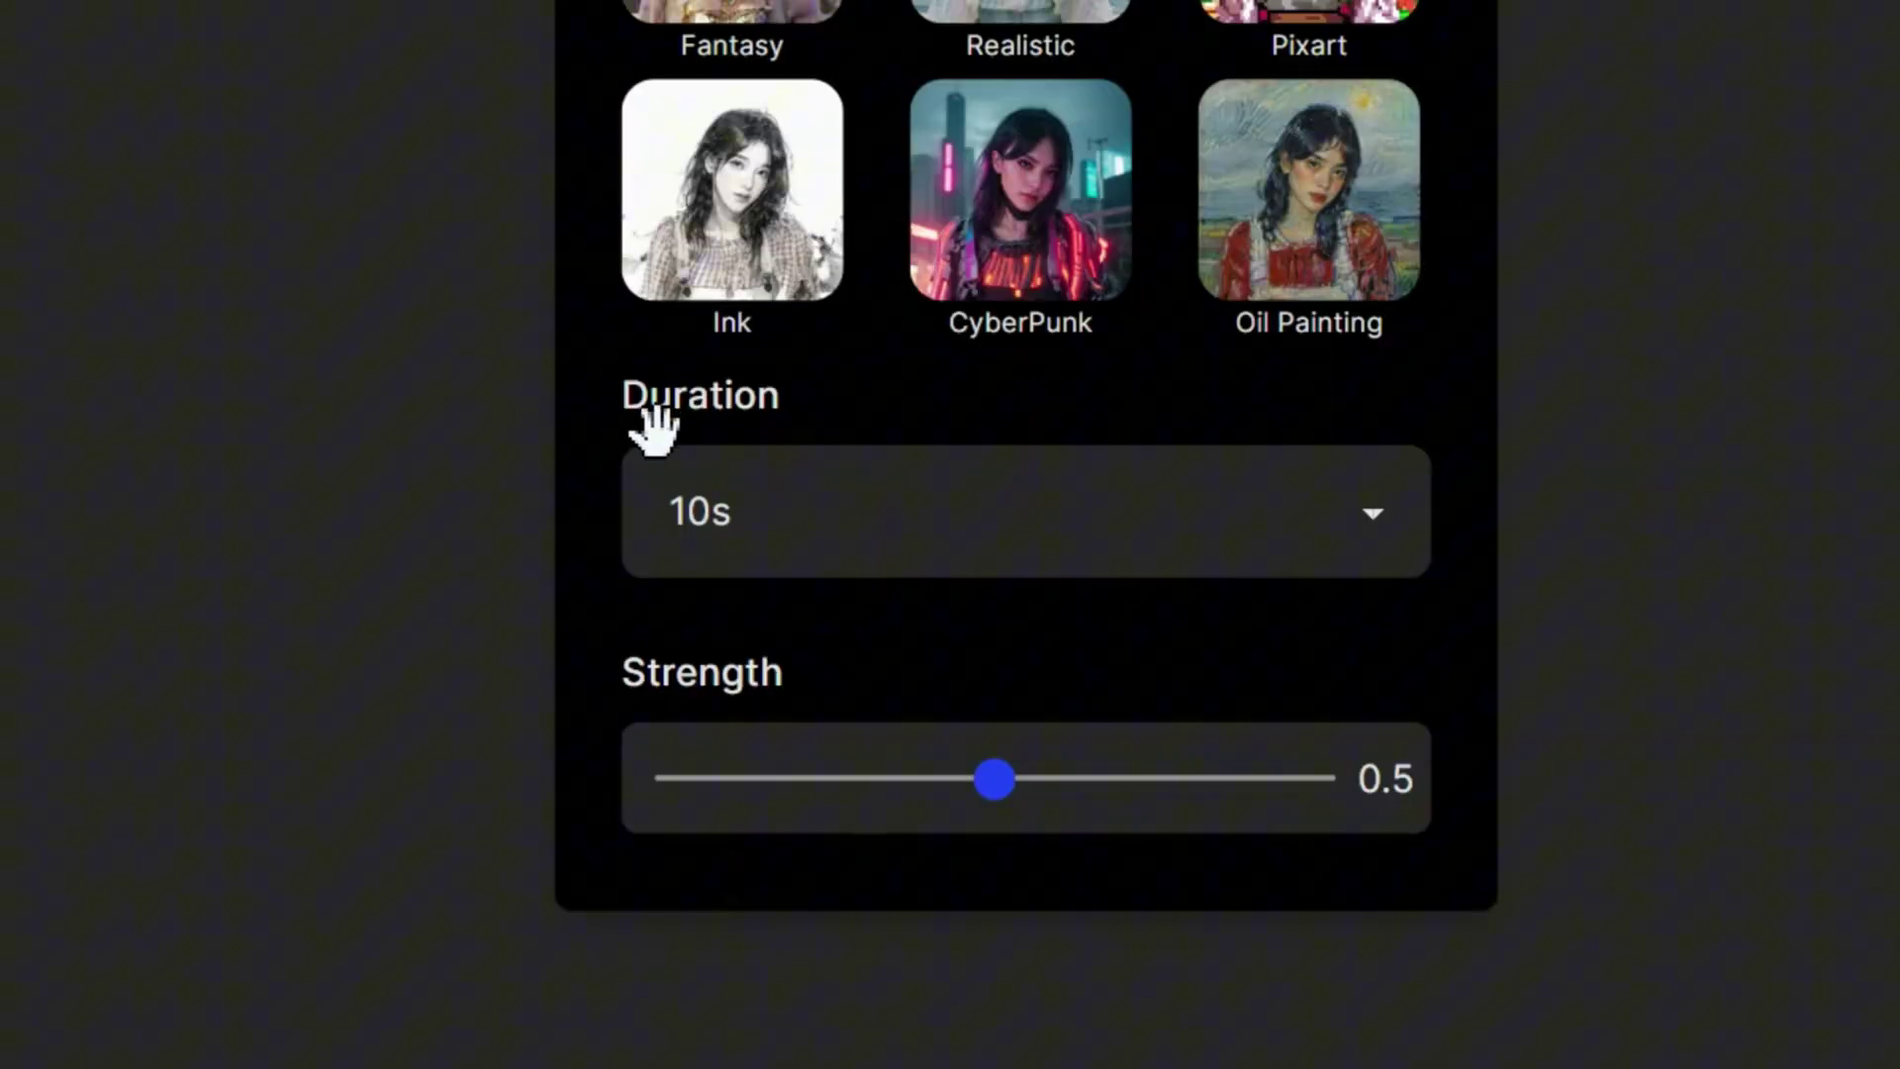
{"action": "left_click", "coordinate": [1384, 543]}
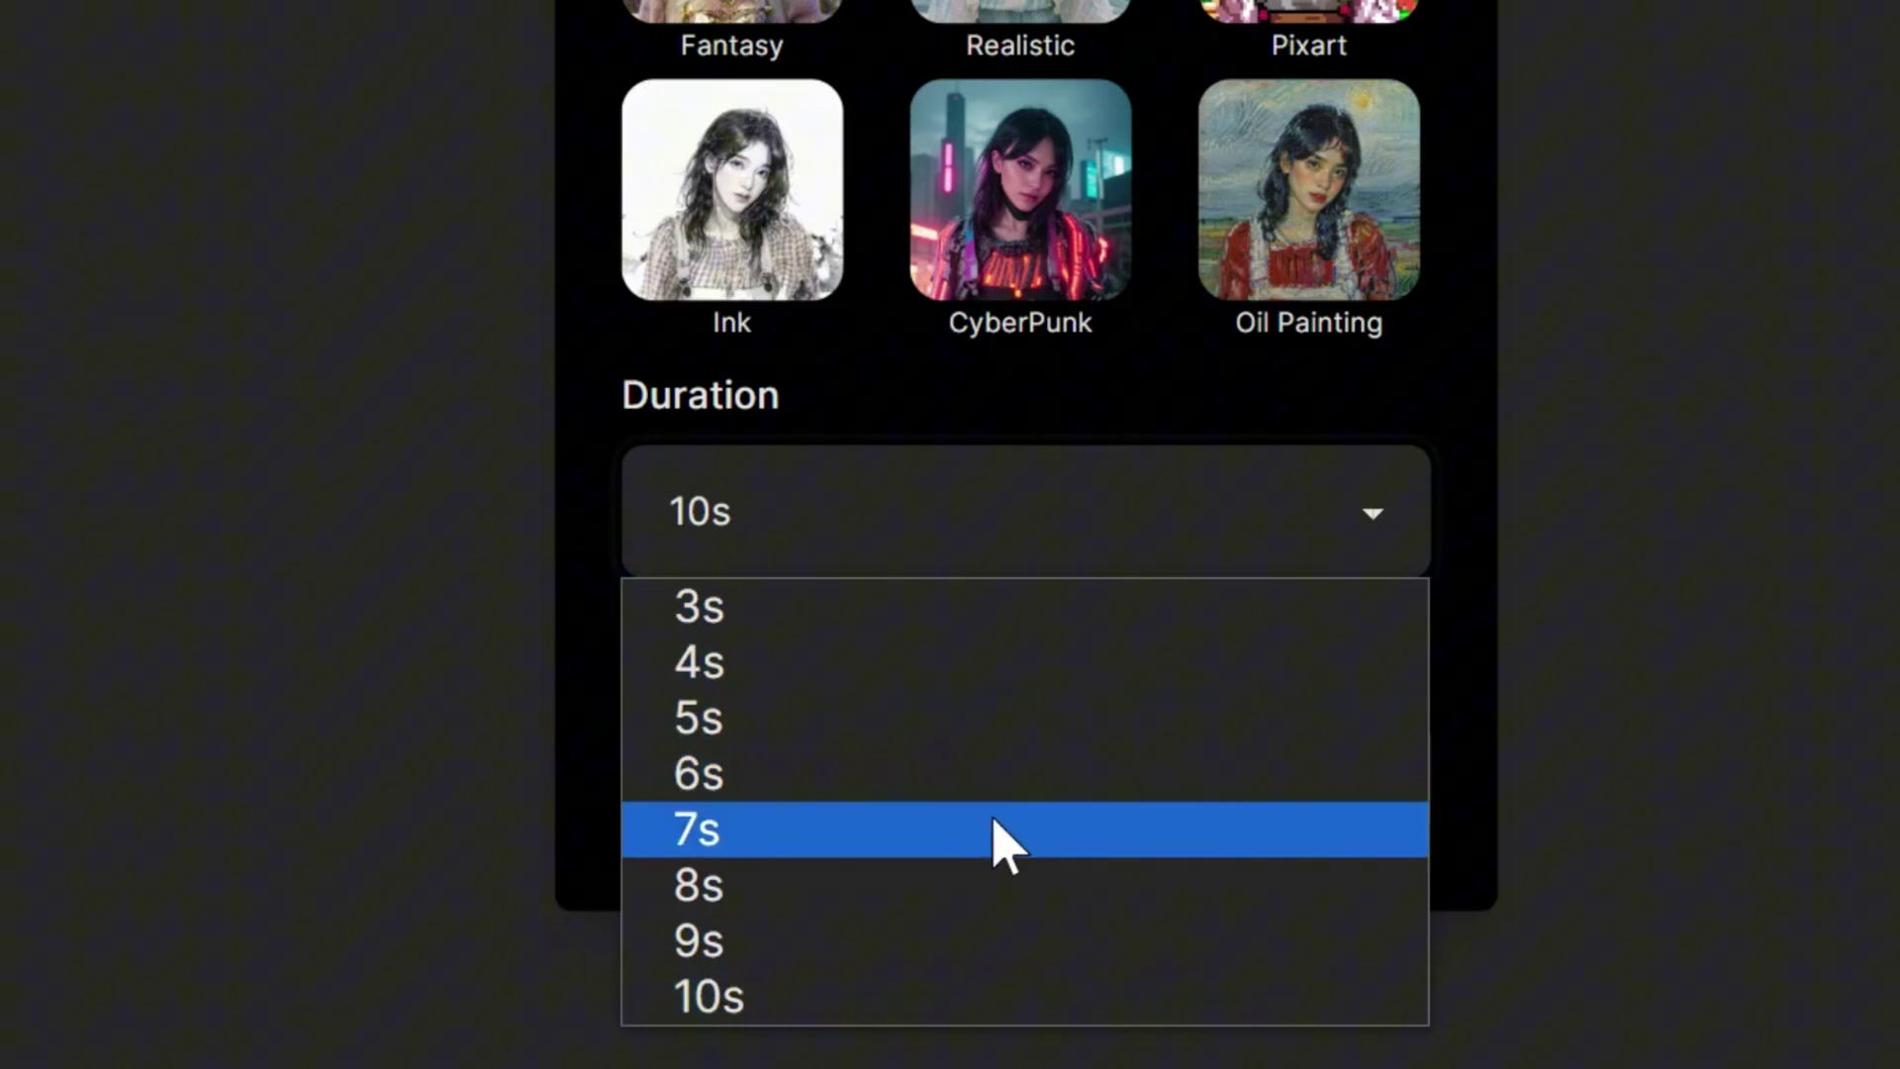
{"action": "left_click", "coordinate": [935, 991]}
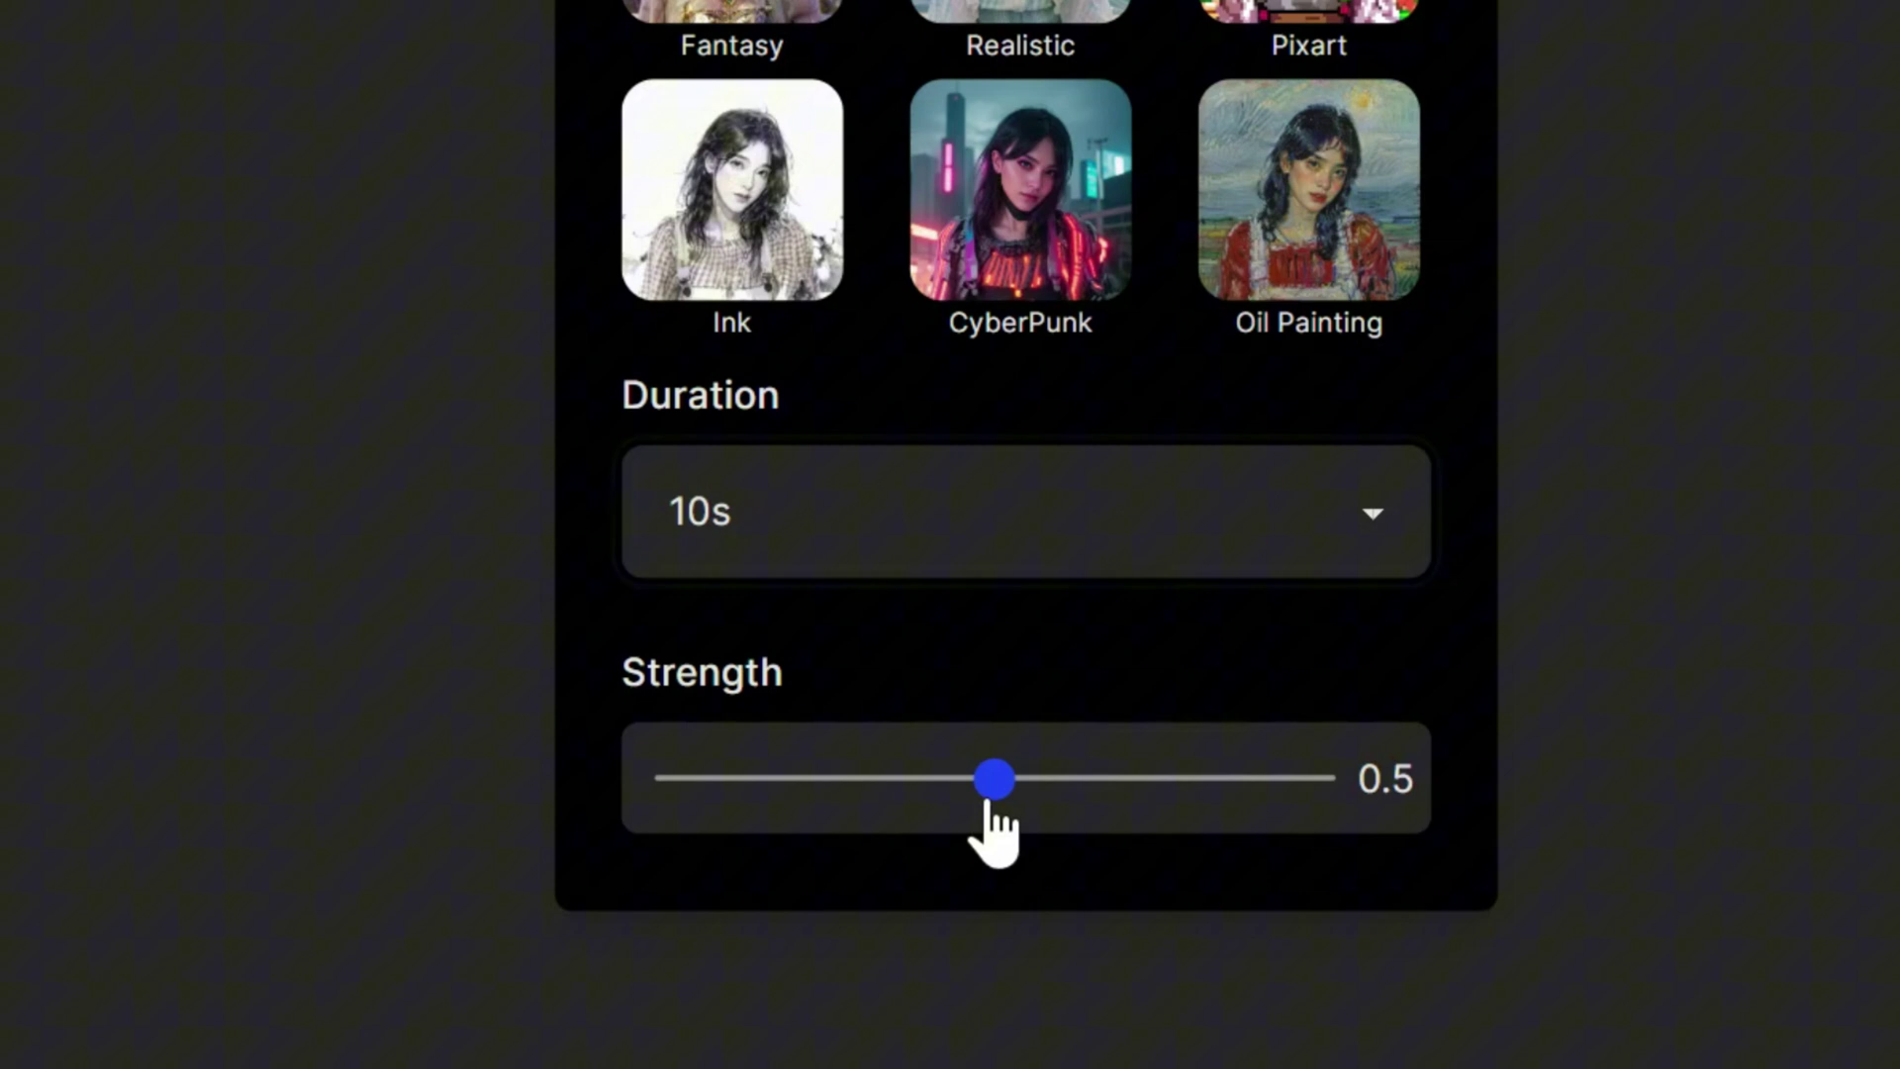
{"action": "left_click_drag", "start_coordinate": [995, 794], "coordinate": [908, 816]}
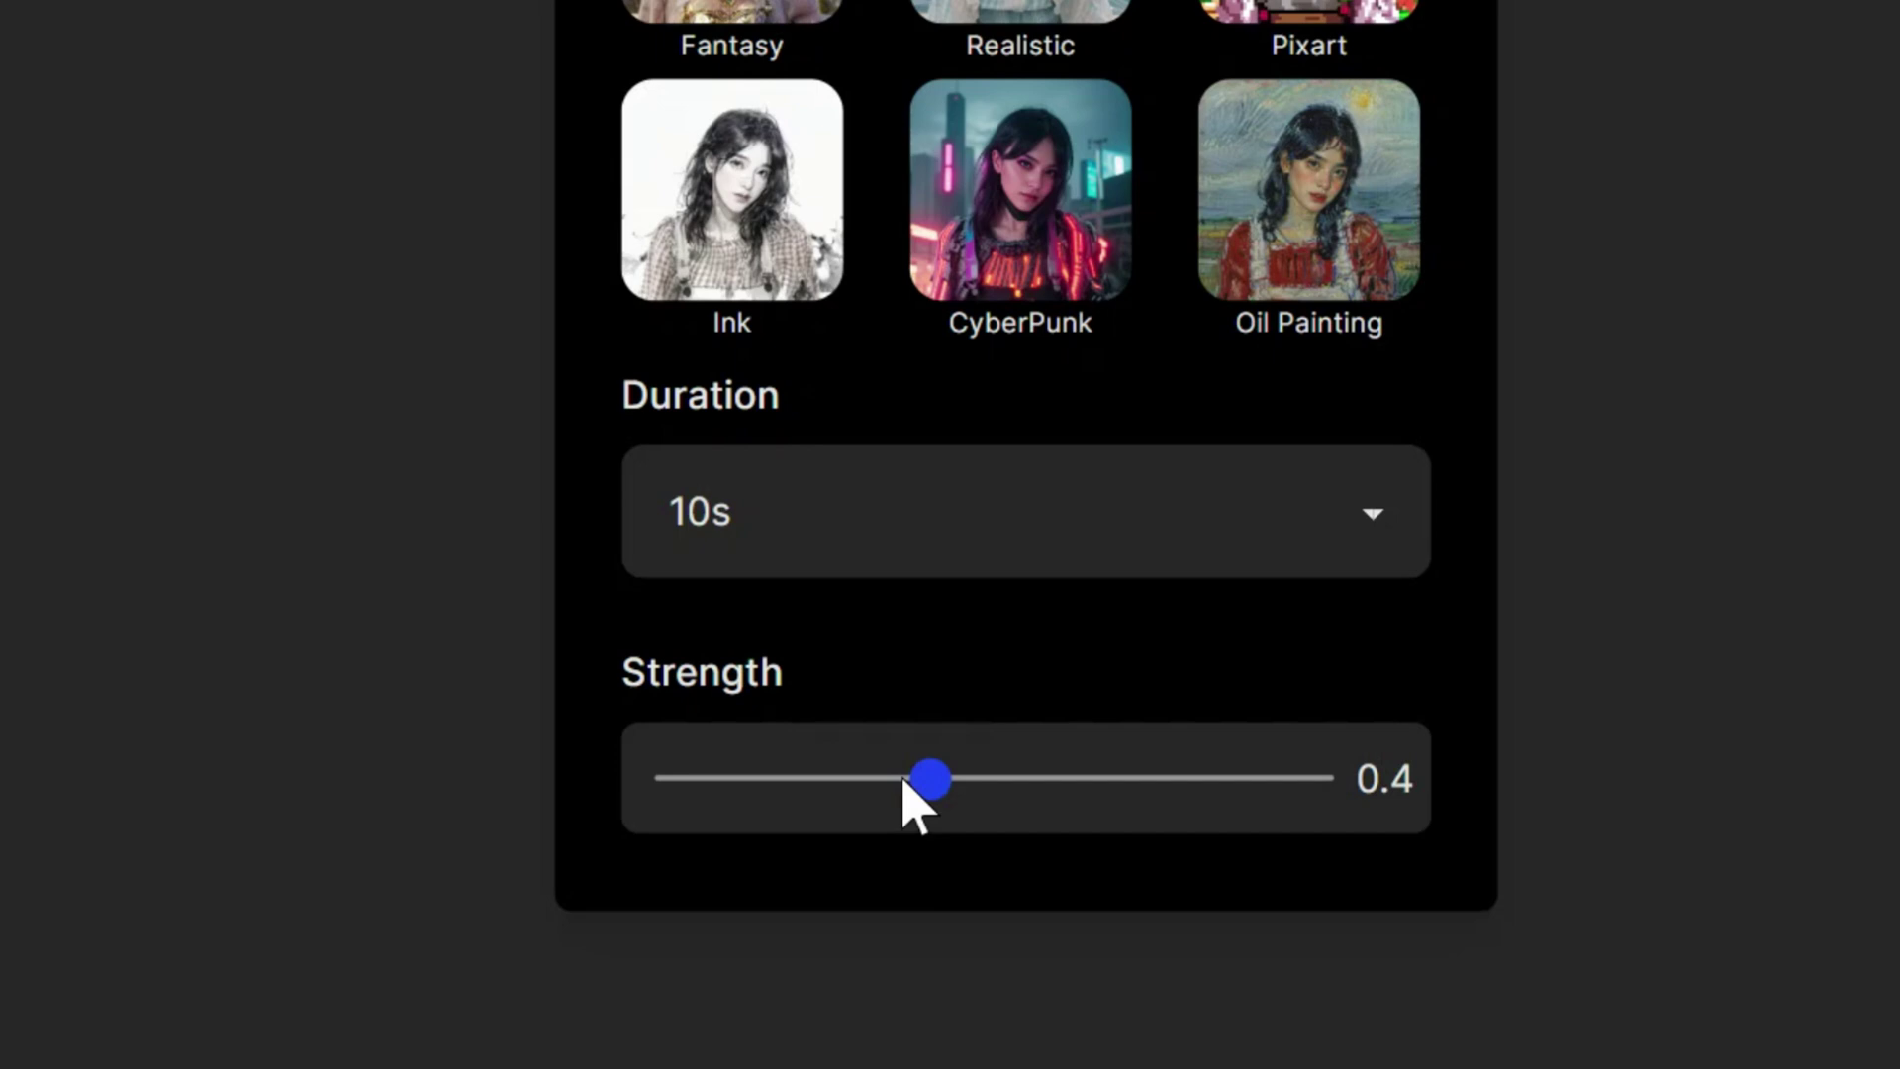
{"action": "scroll", "coordinate": [916, 807], "scroll_direction": "up", "scroll_amount": 8}
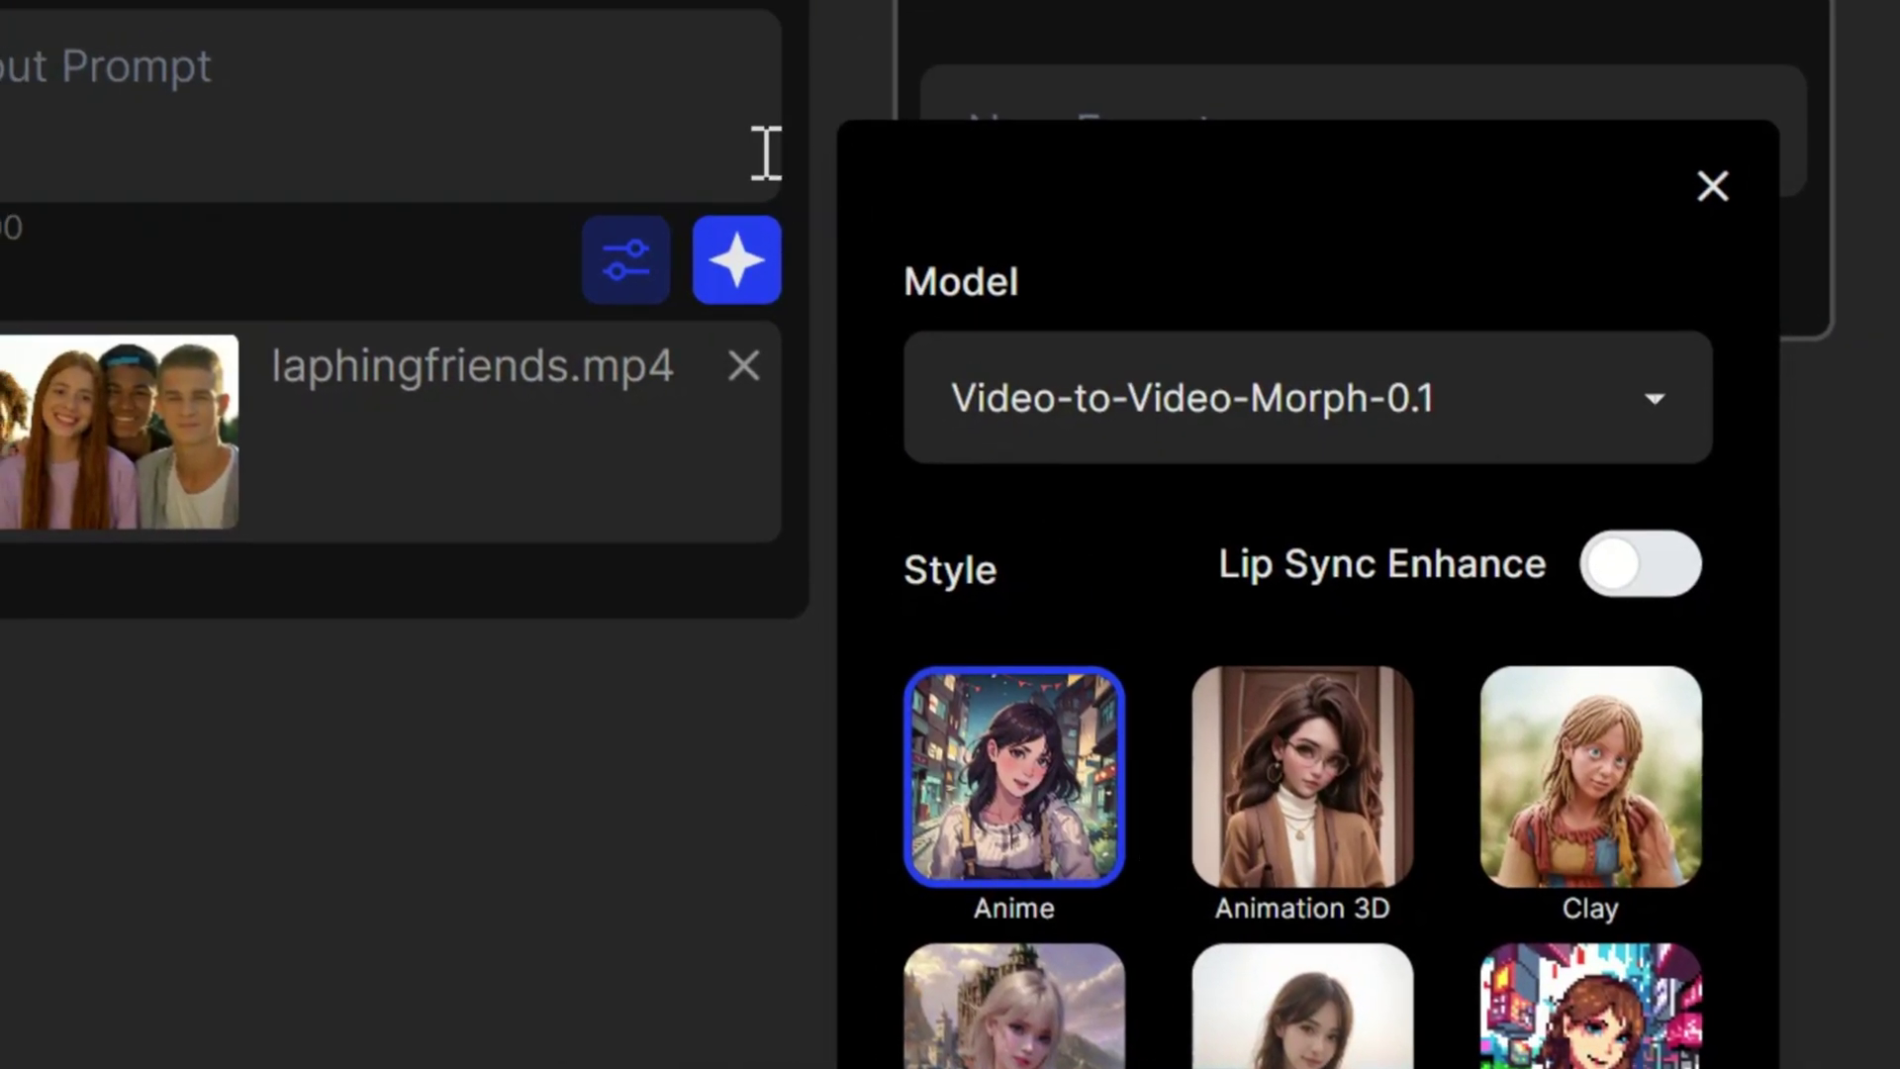
Step: Generate Shot 1's anime-styled clip from laphingfriends.mp4 and close the settings popup
{"action": "left_click", "coordinate": [736, 297]}
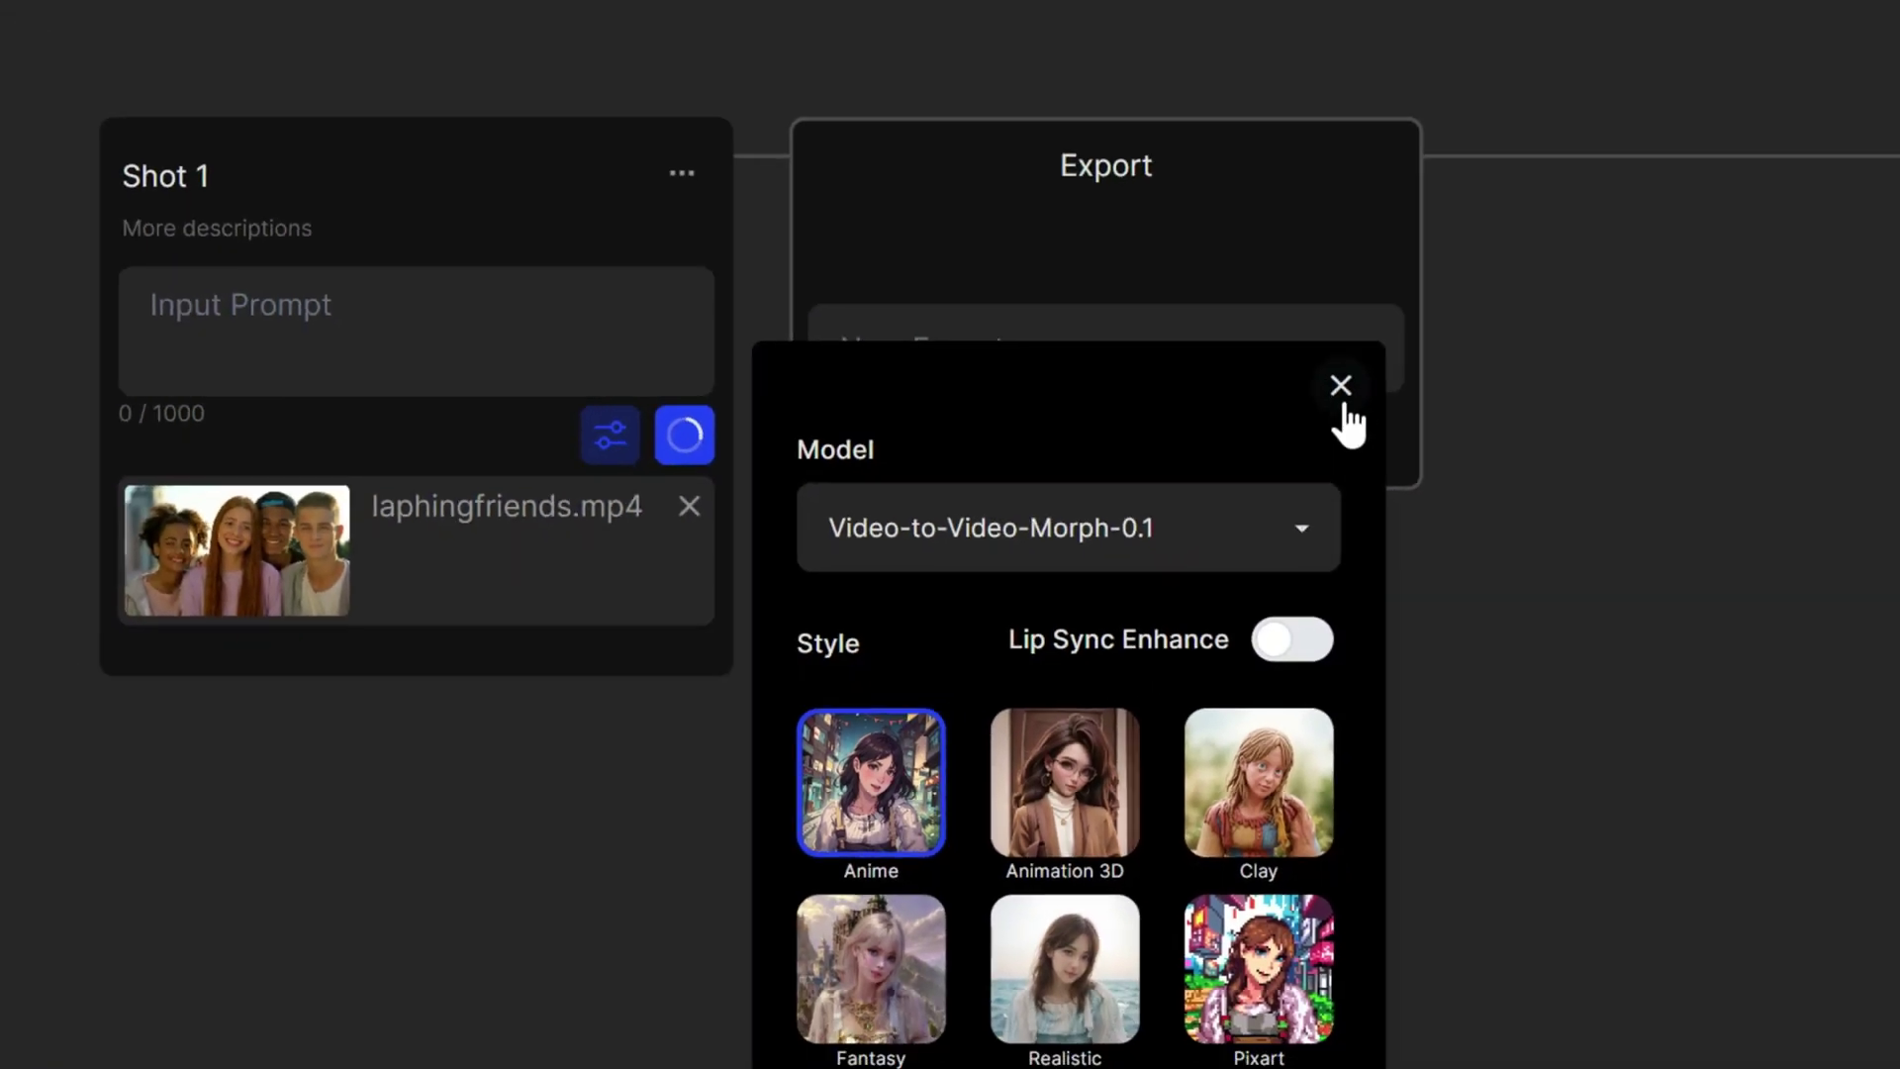
{"action": "left_click", "coordinate": [1714, 186]}
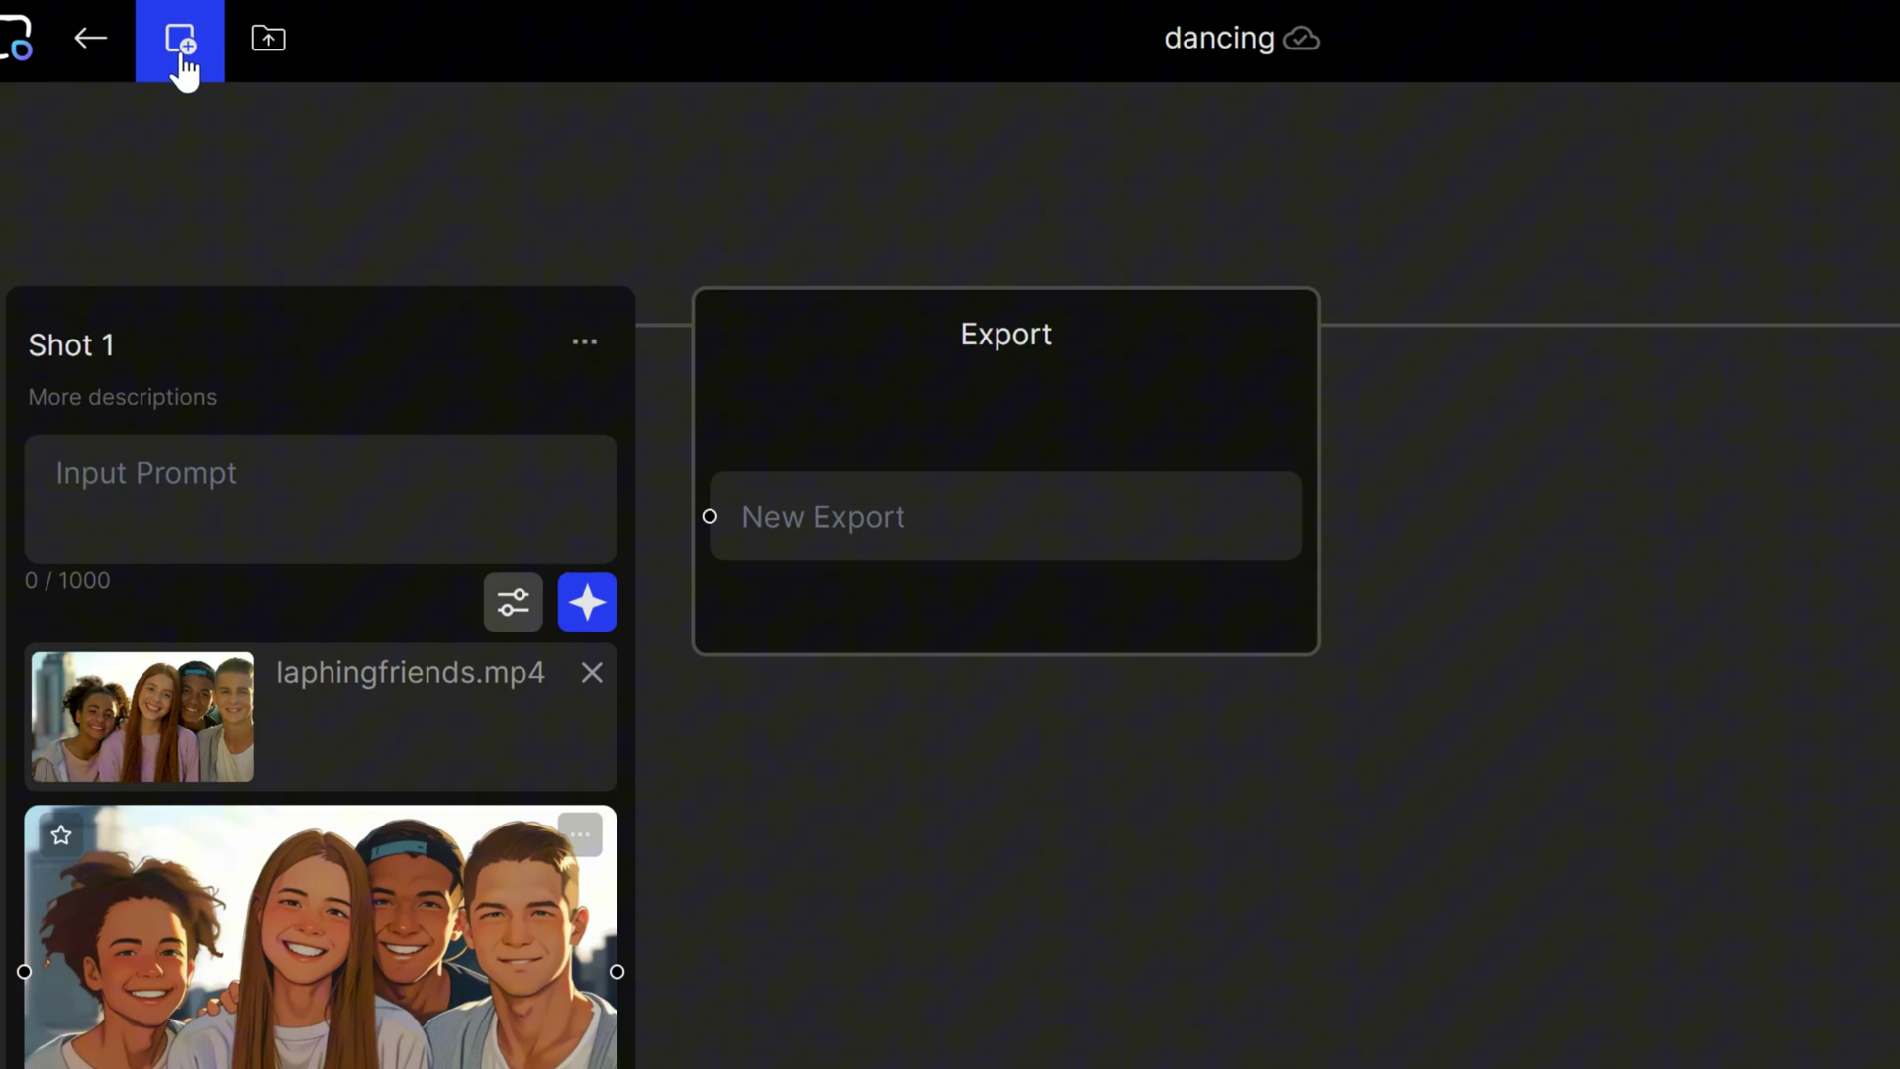
Step: Add an empty Shot 2 and split the beach video into Clip_1 (0:10) and Clip_2 (0:04)
{"action": "left_click", "coordinate": [188, 59]}
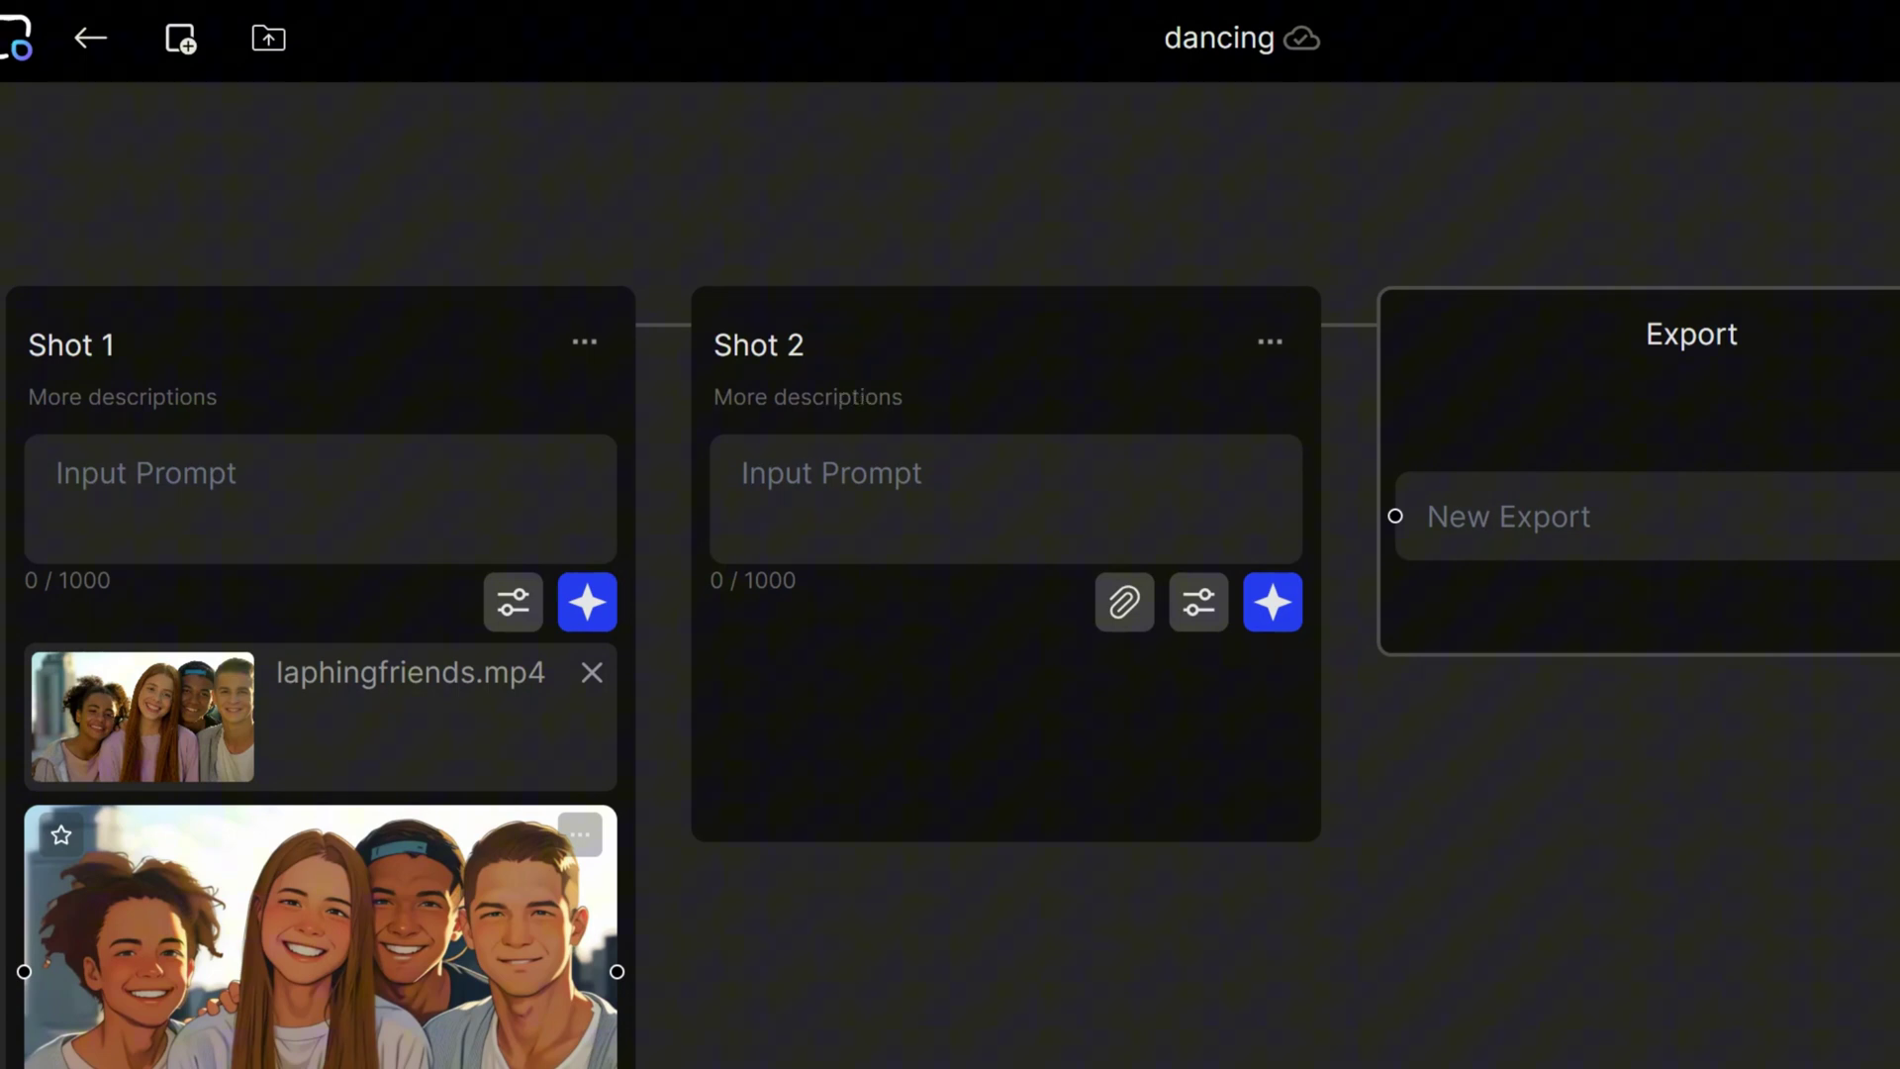
{"action": "left_click", "coordinate": [272, 65]}
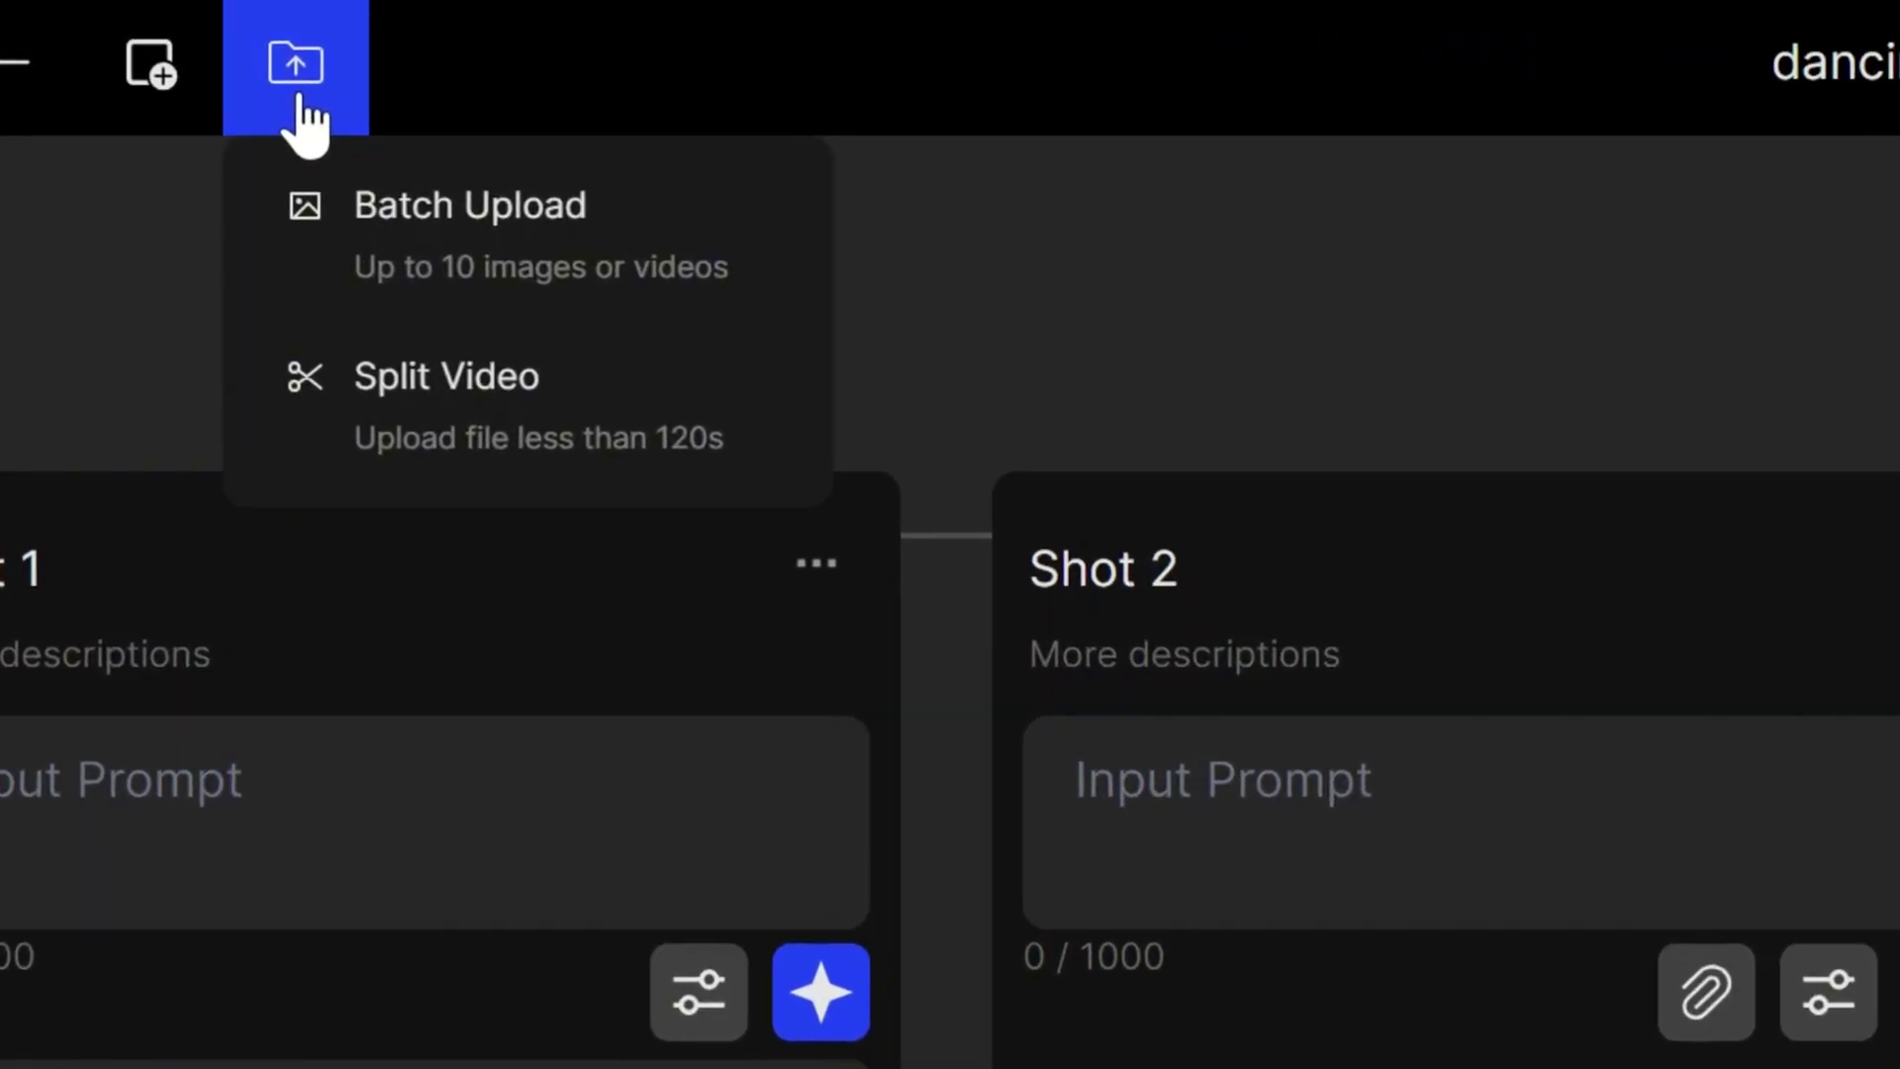
{"action": "left_click", "coordinate": [579, 466]}
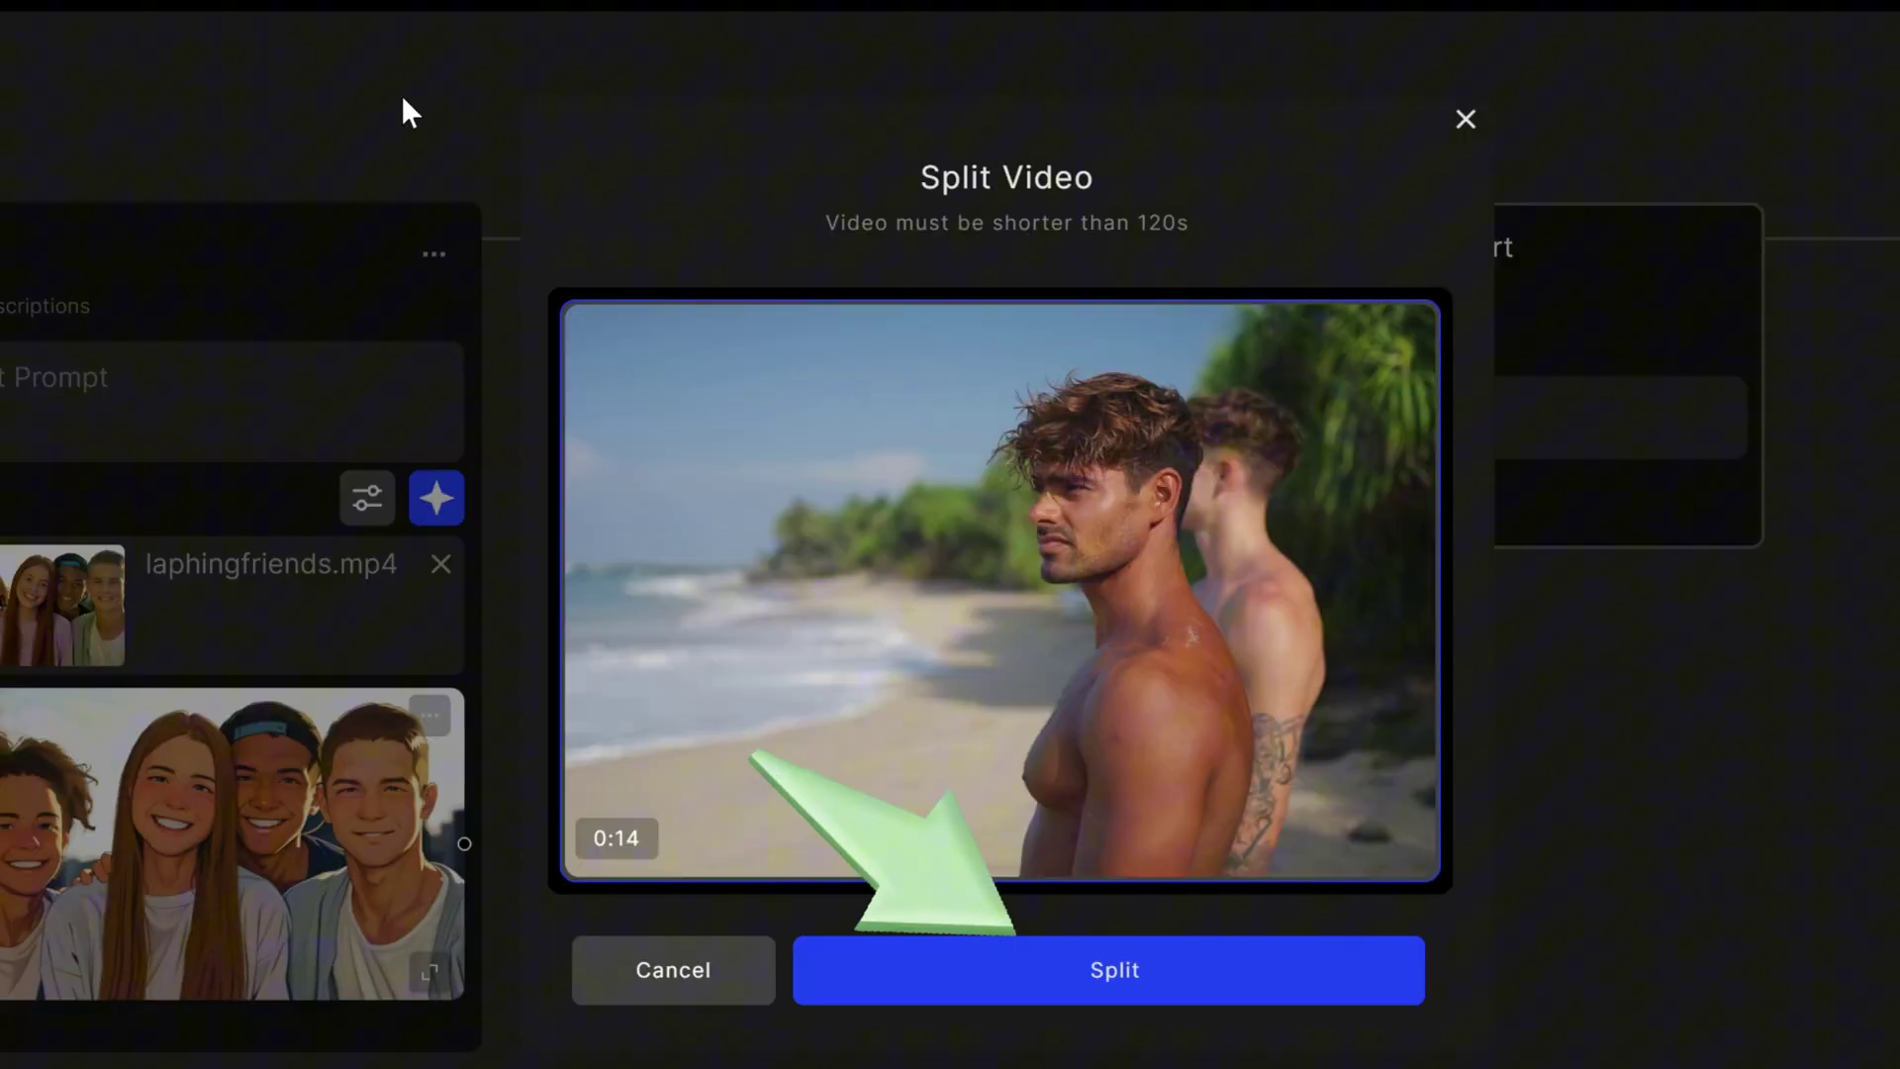
{"action": "left_click", "coordinate": [1093, 980]}
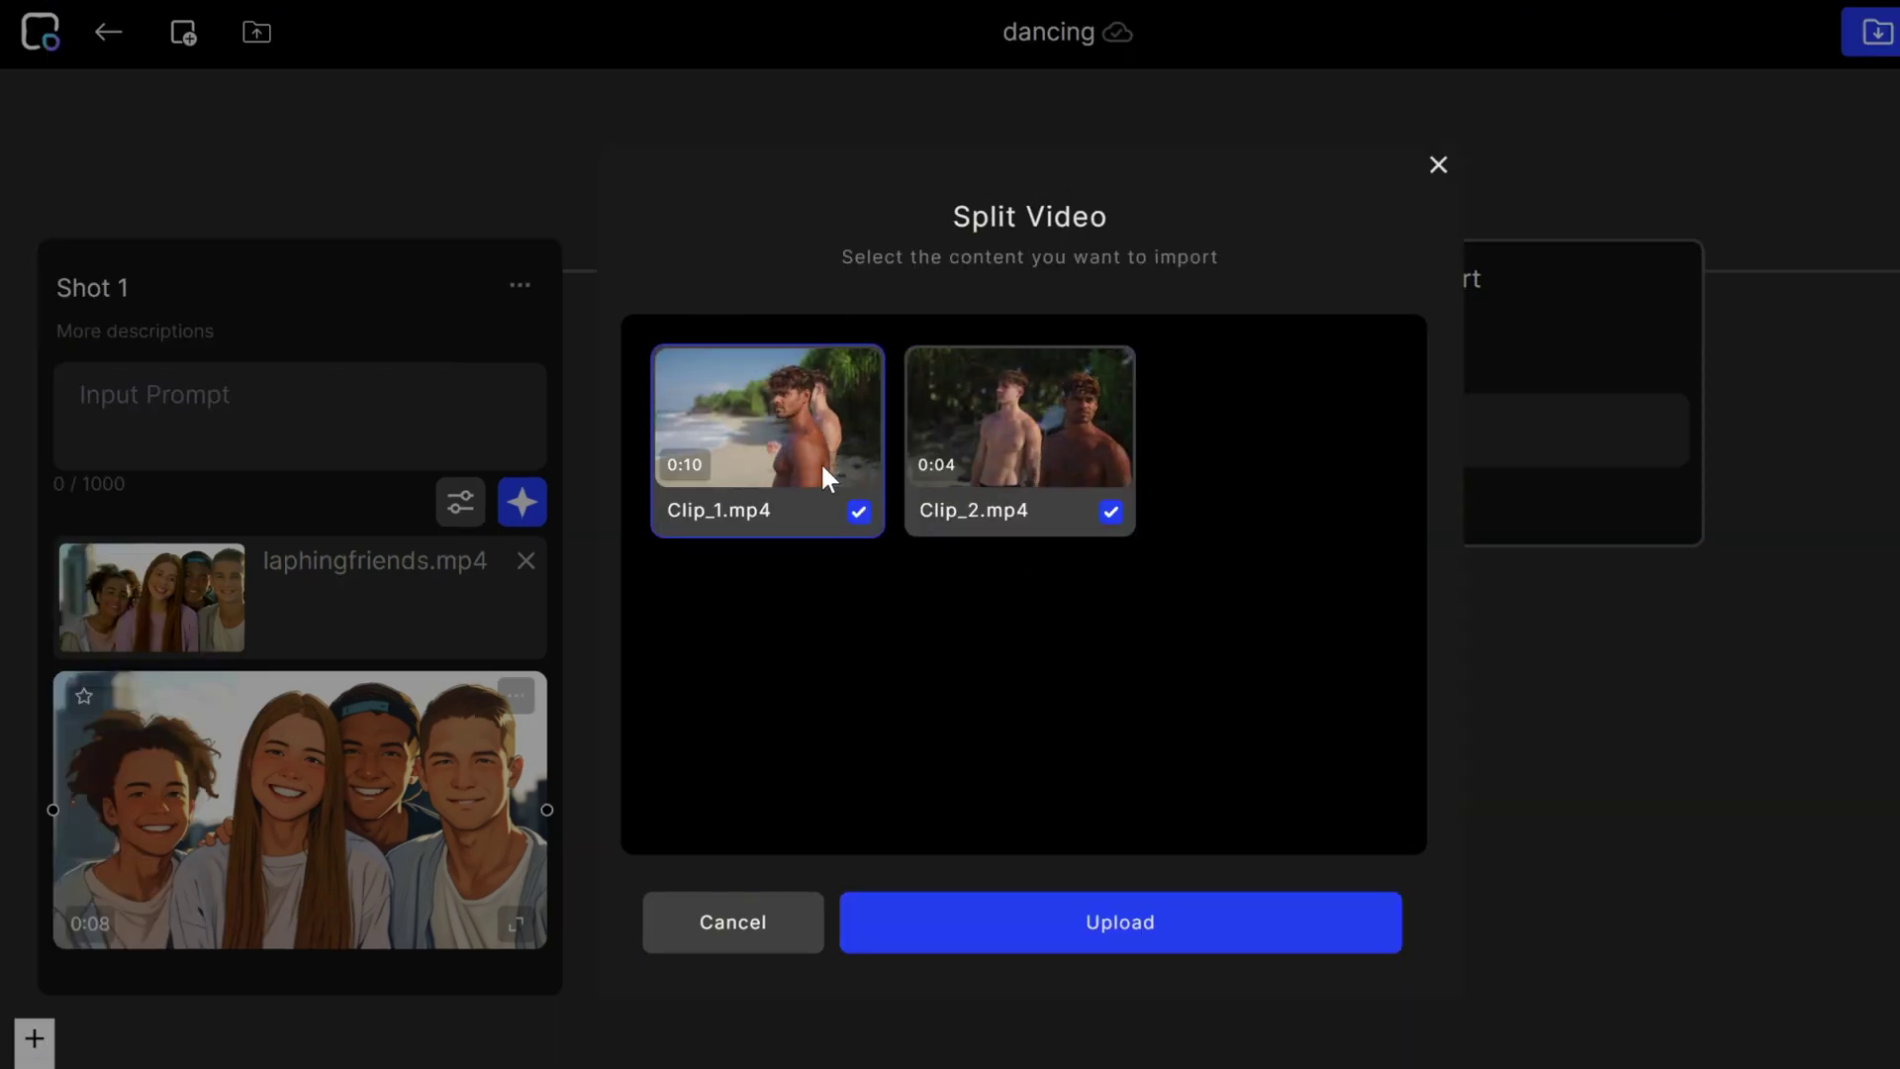
Step: Upload both split clips as new shots and delete Shot 3
{"action": "left_click", "coordinate": [1052, 952]}
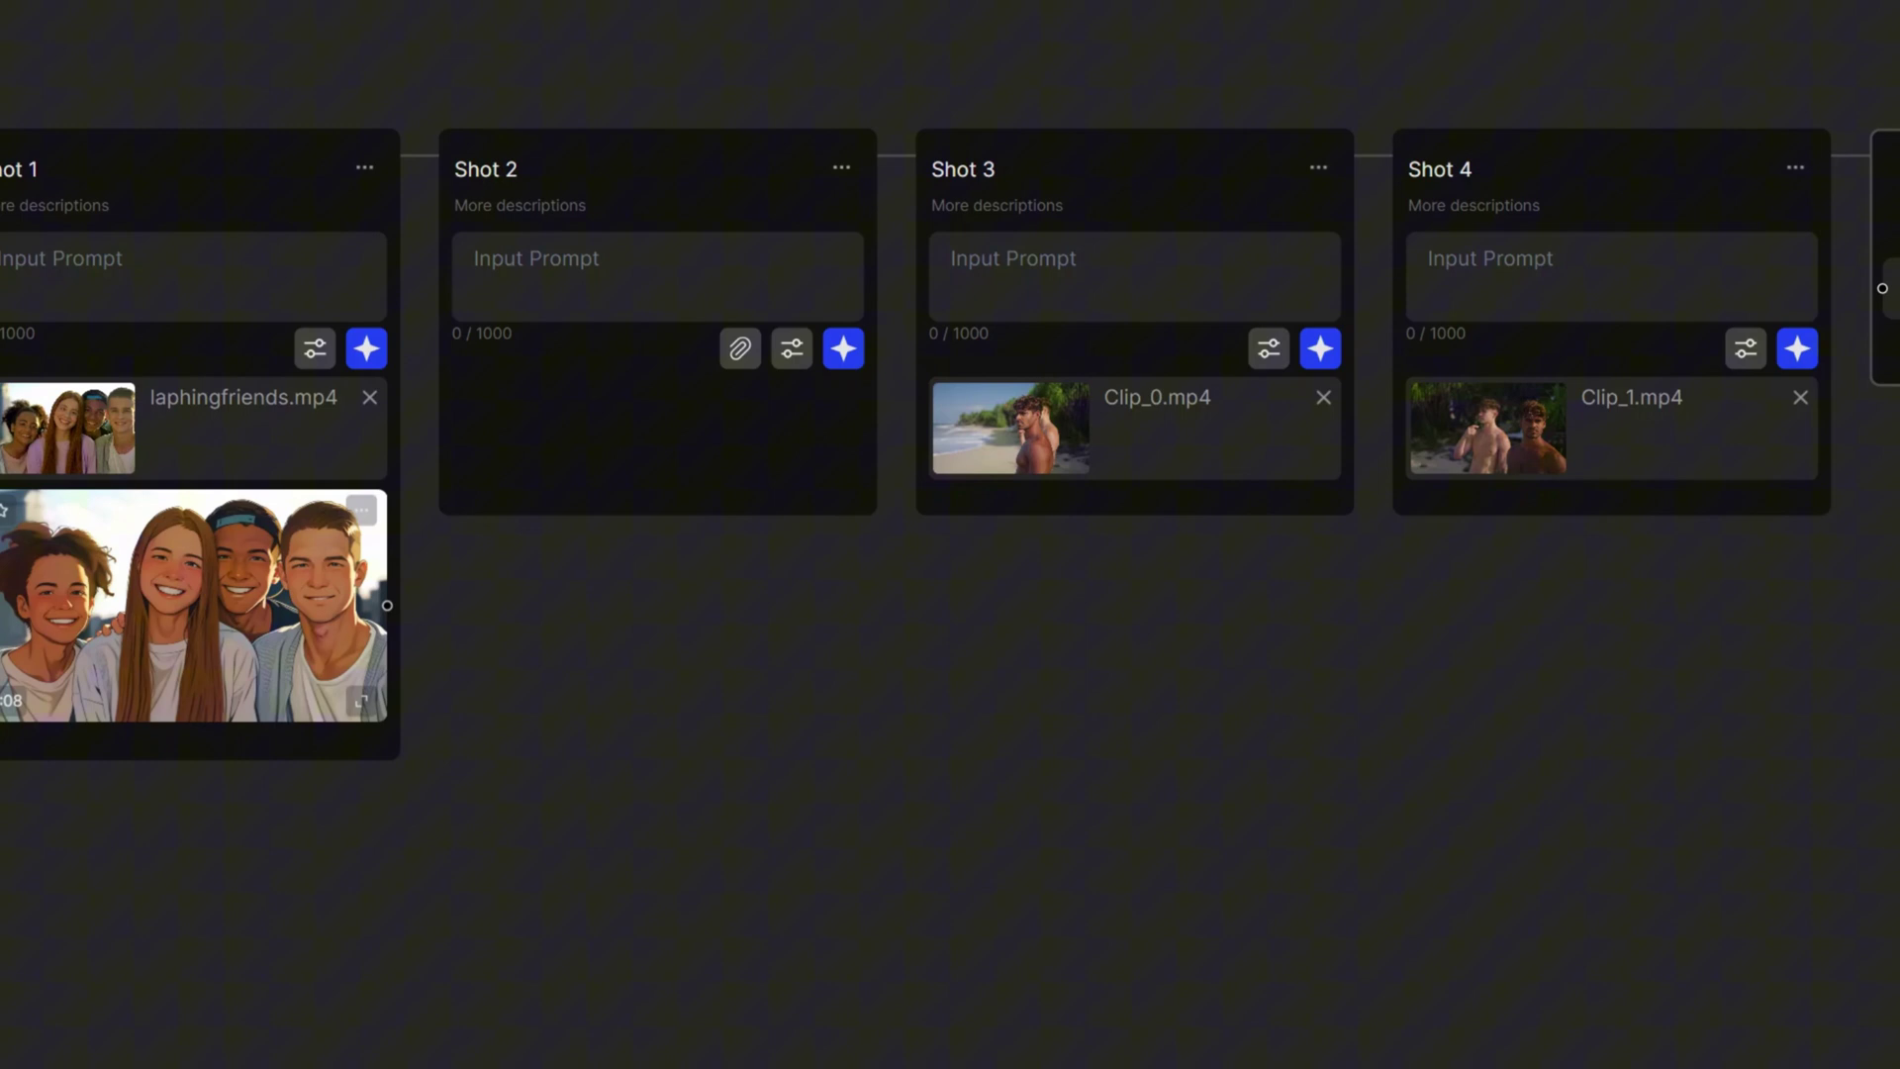
{"action": "left_click", "coordinate": [1319, 168]}
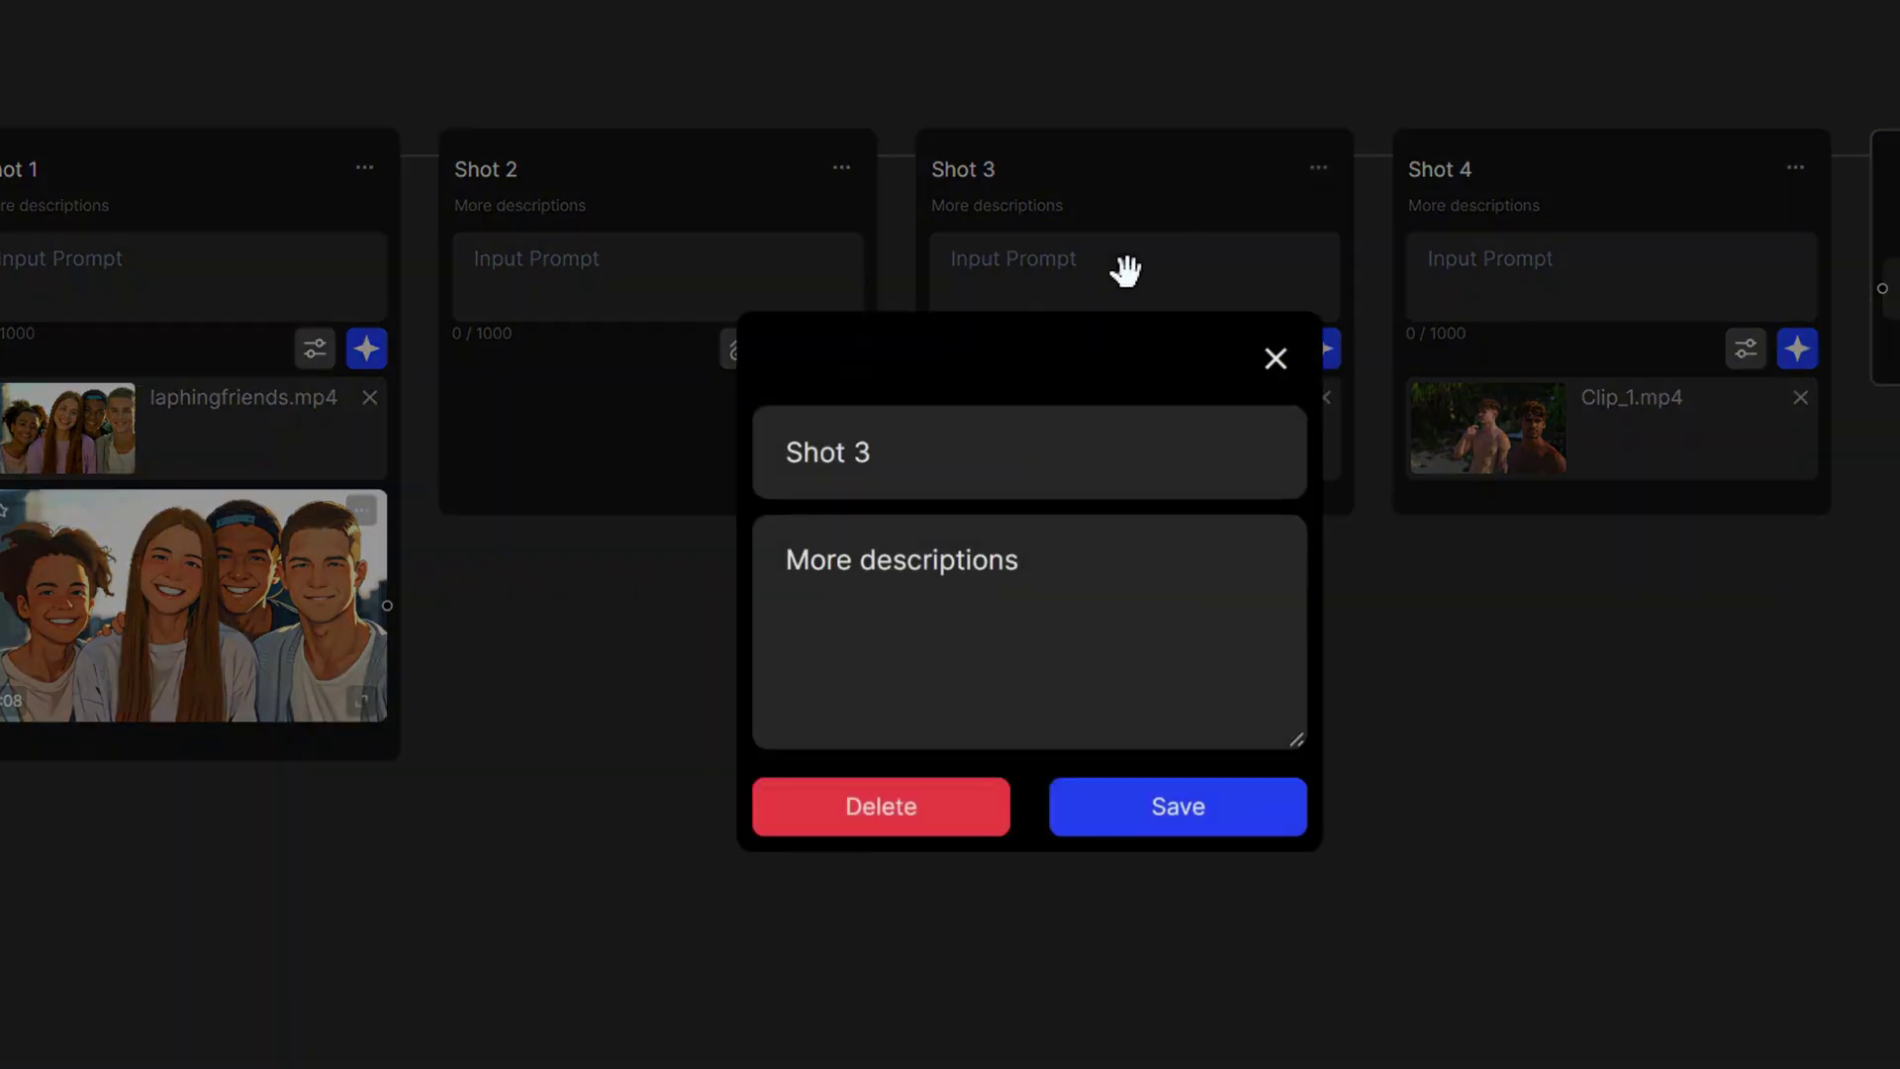
{"action": "left_click", "coordinate": [839, 809]}
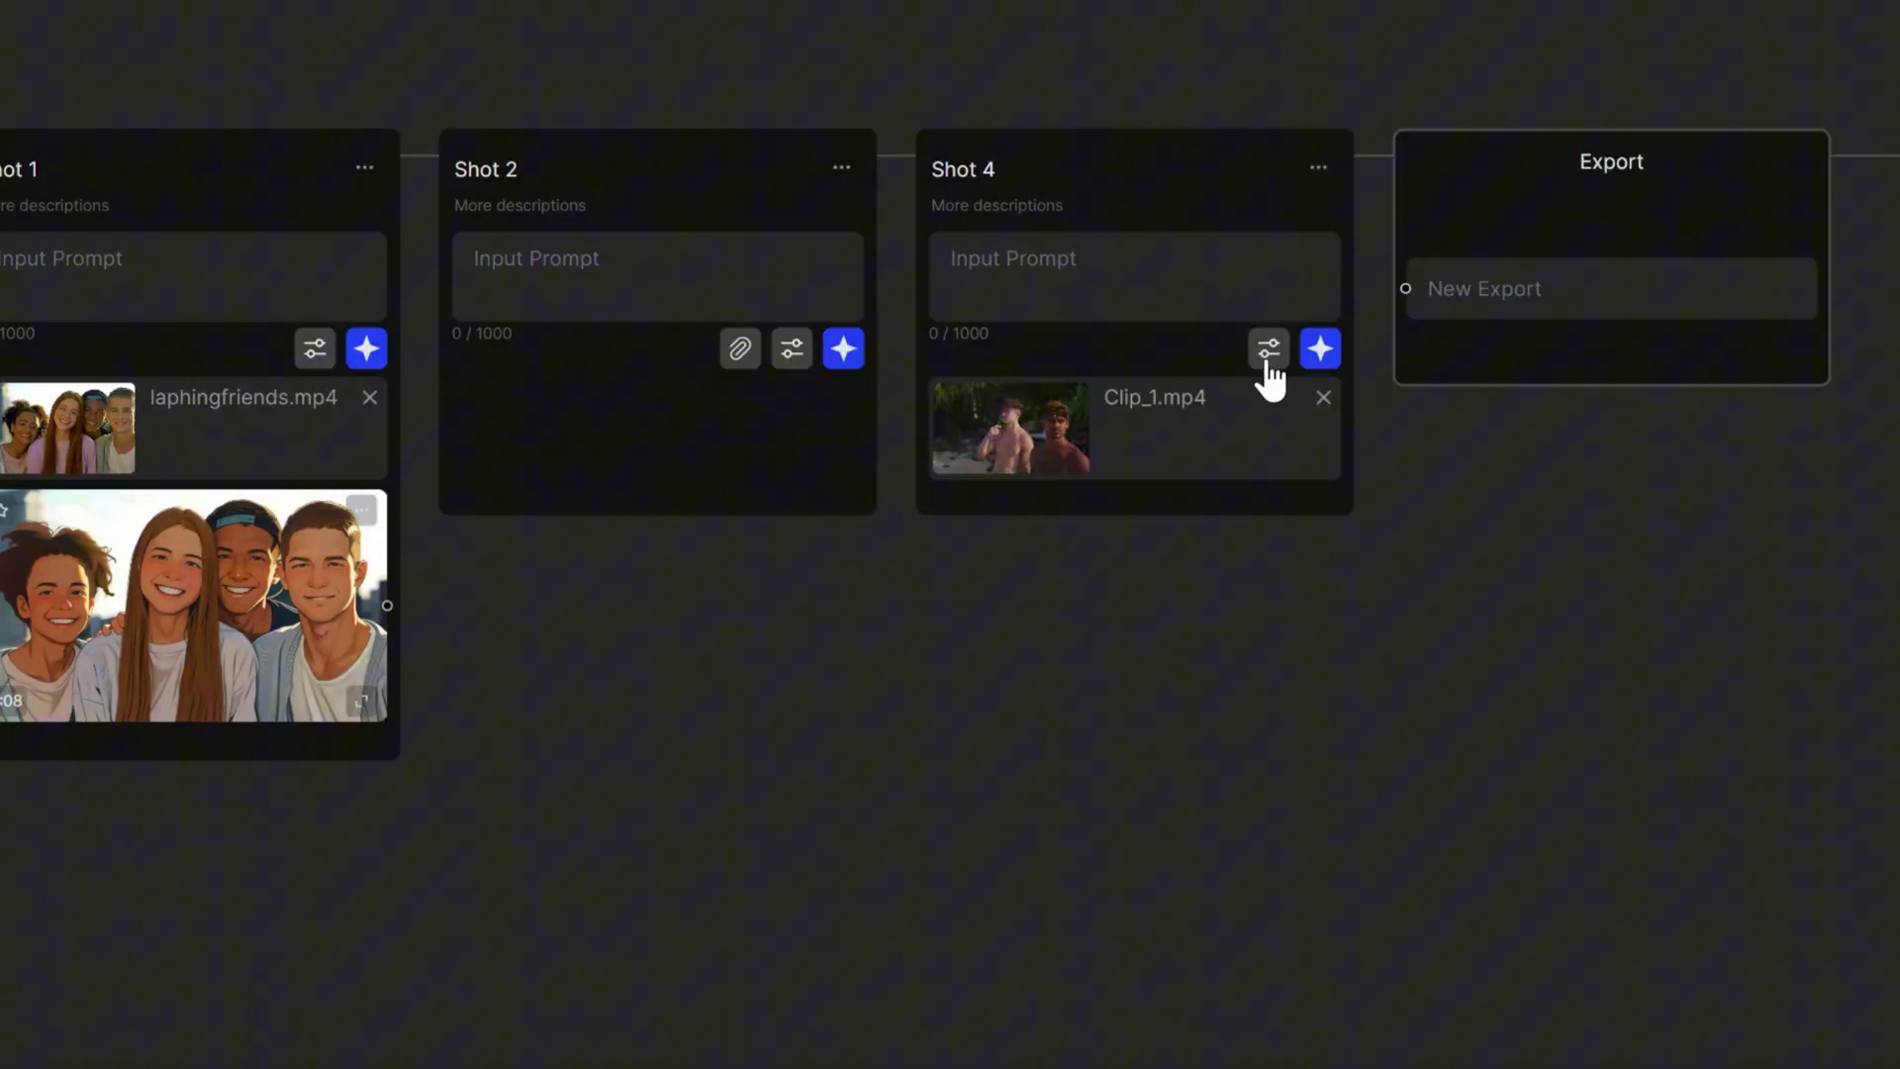
Step: Apply the Fantasy style to Shot 4 and select its generated 0:04 beach clip
{"action": "left_click", "coordinate": [1268, 351]}
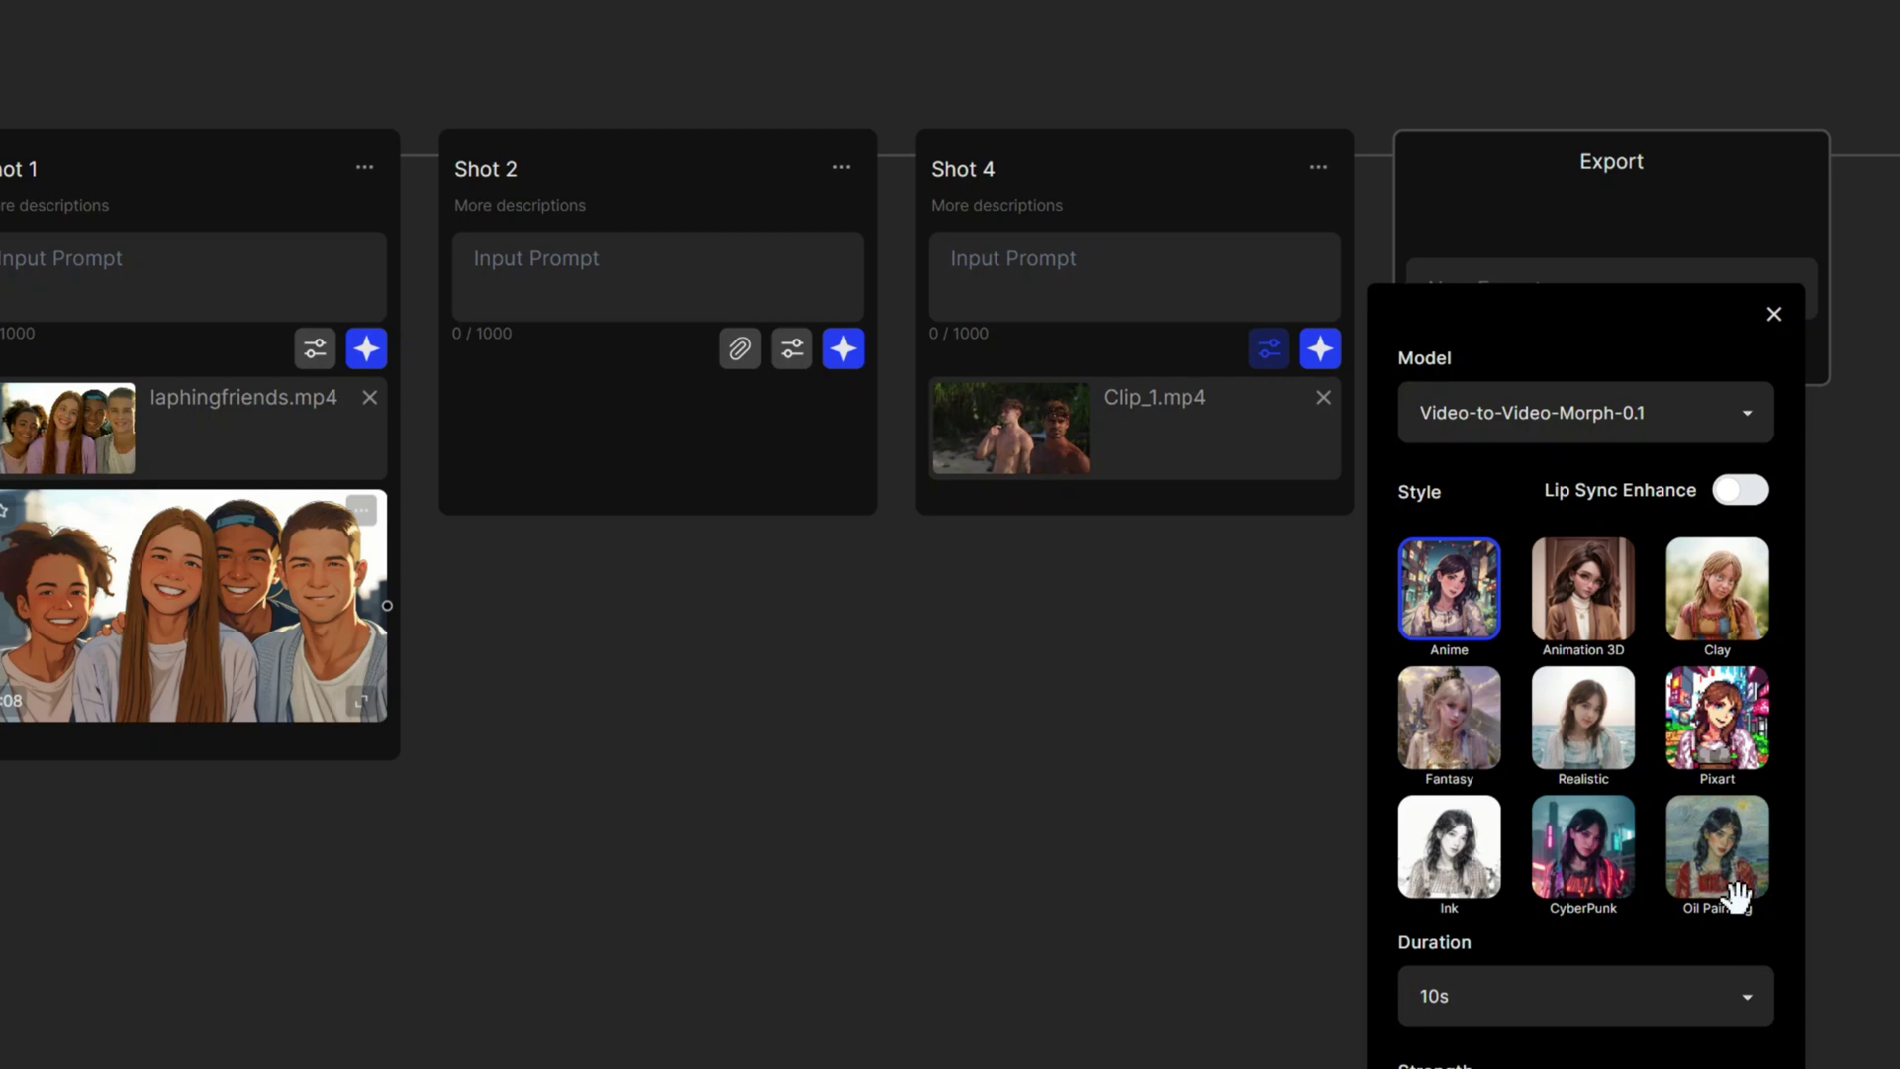
{"action": "left_click", "coordinate": [1421, 760]}
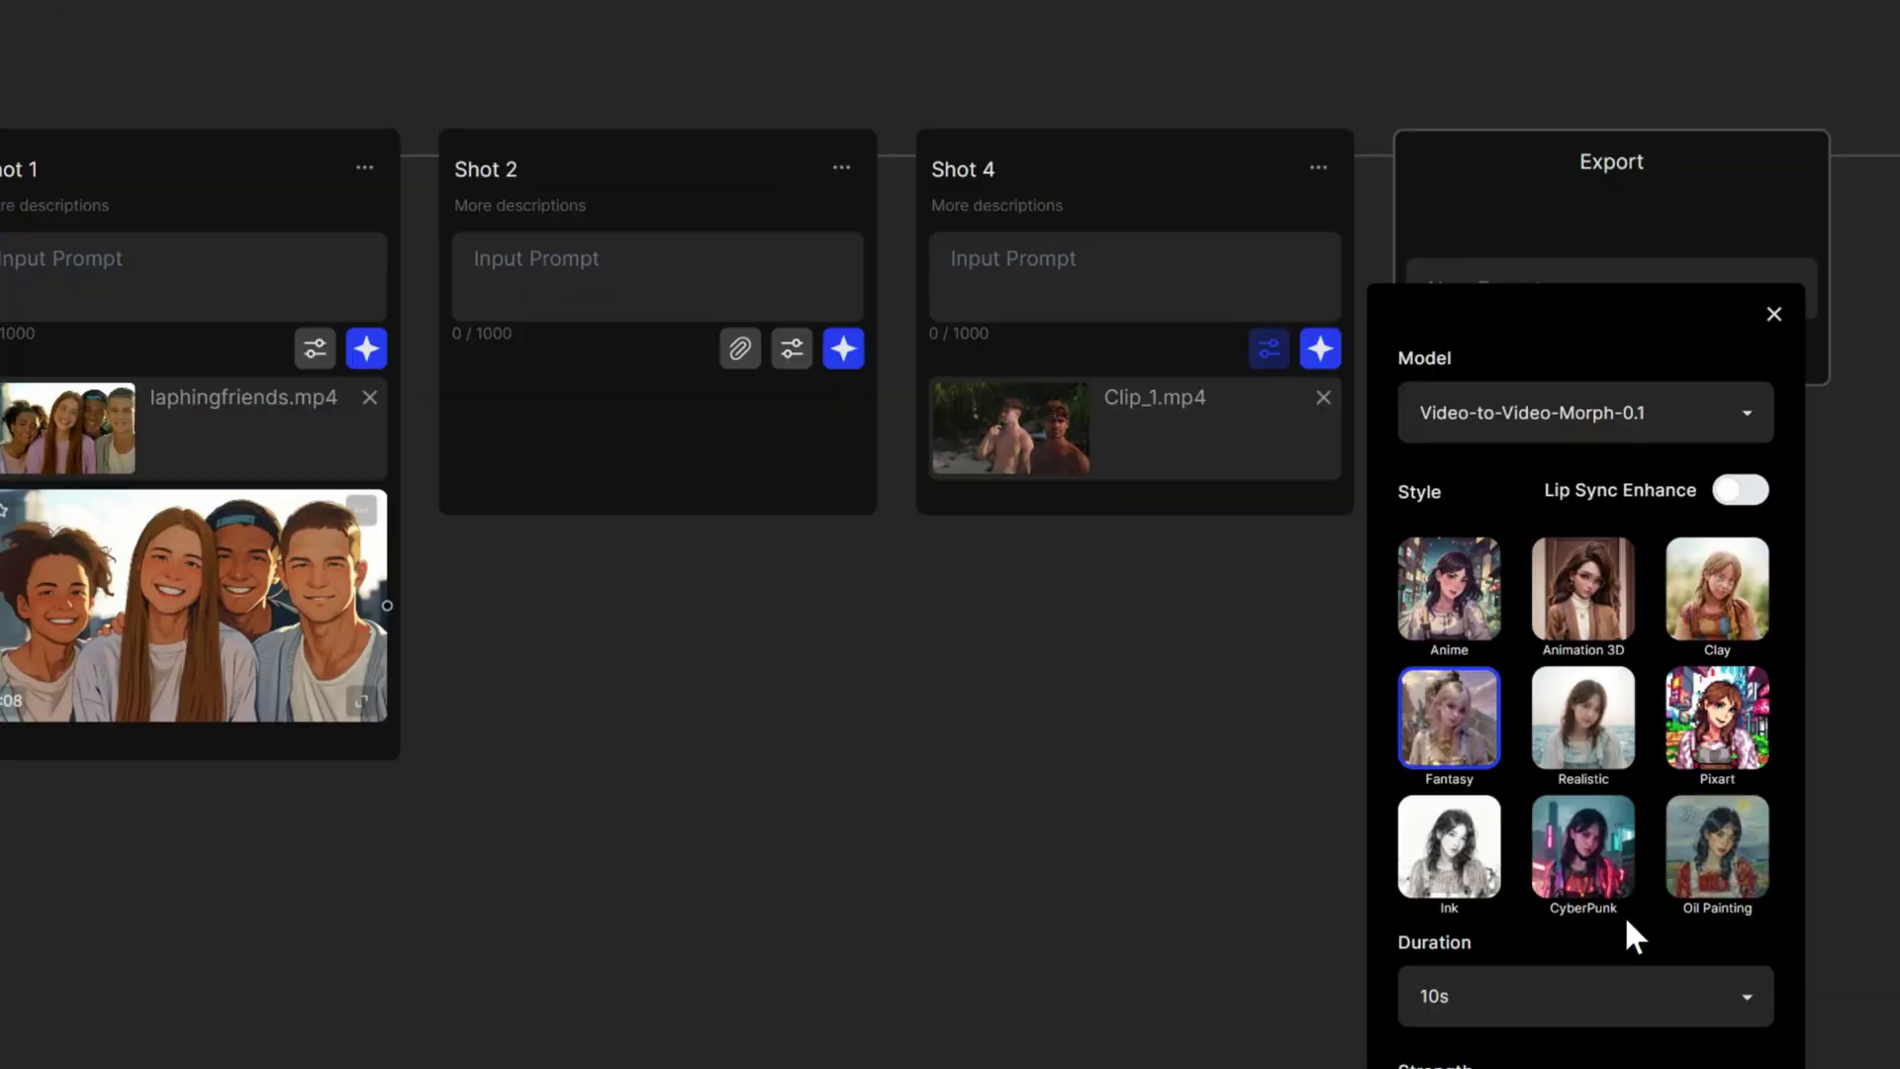
{"action": "left_click", "coordinate": [1774, 315]}
{"action": "left_click", "coordinate": [1324, 353]}
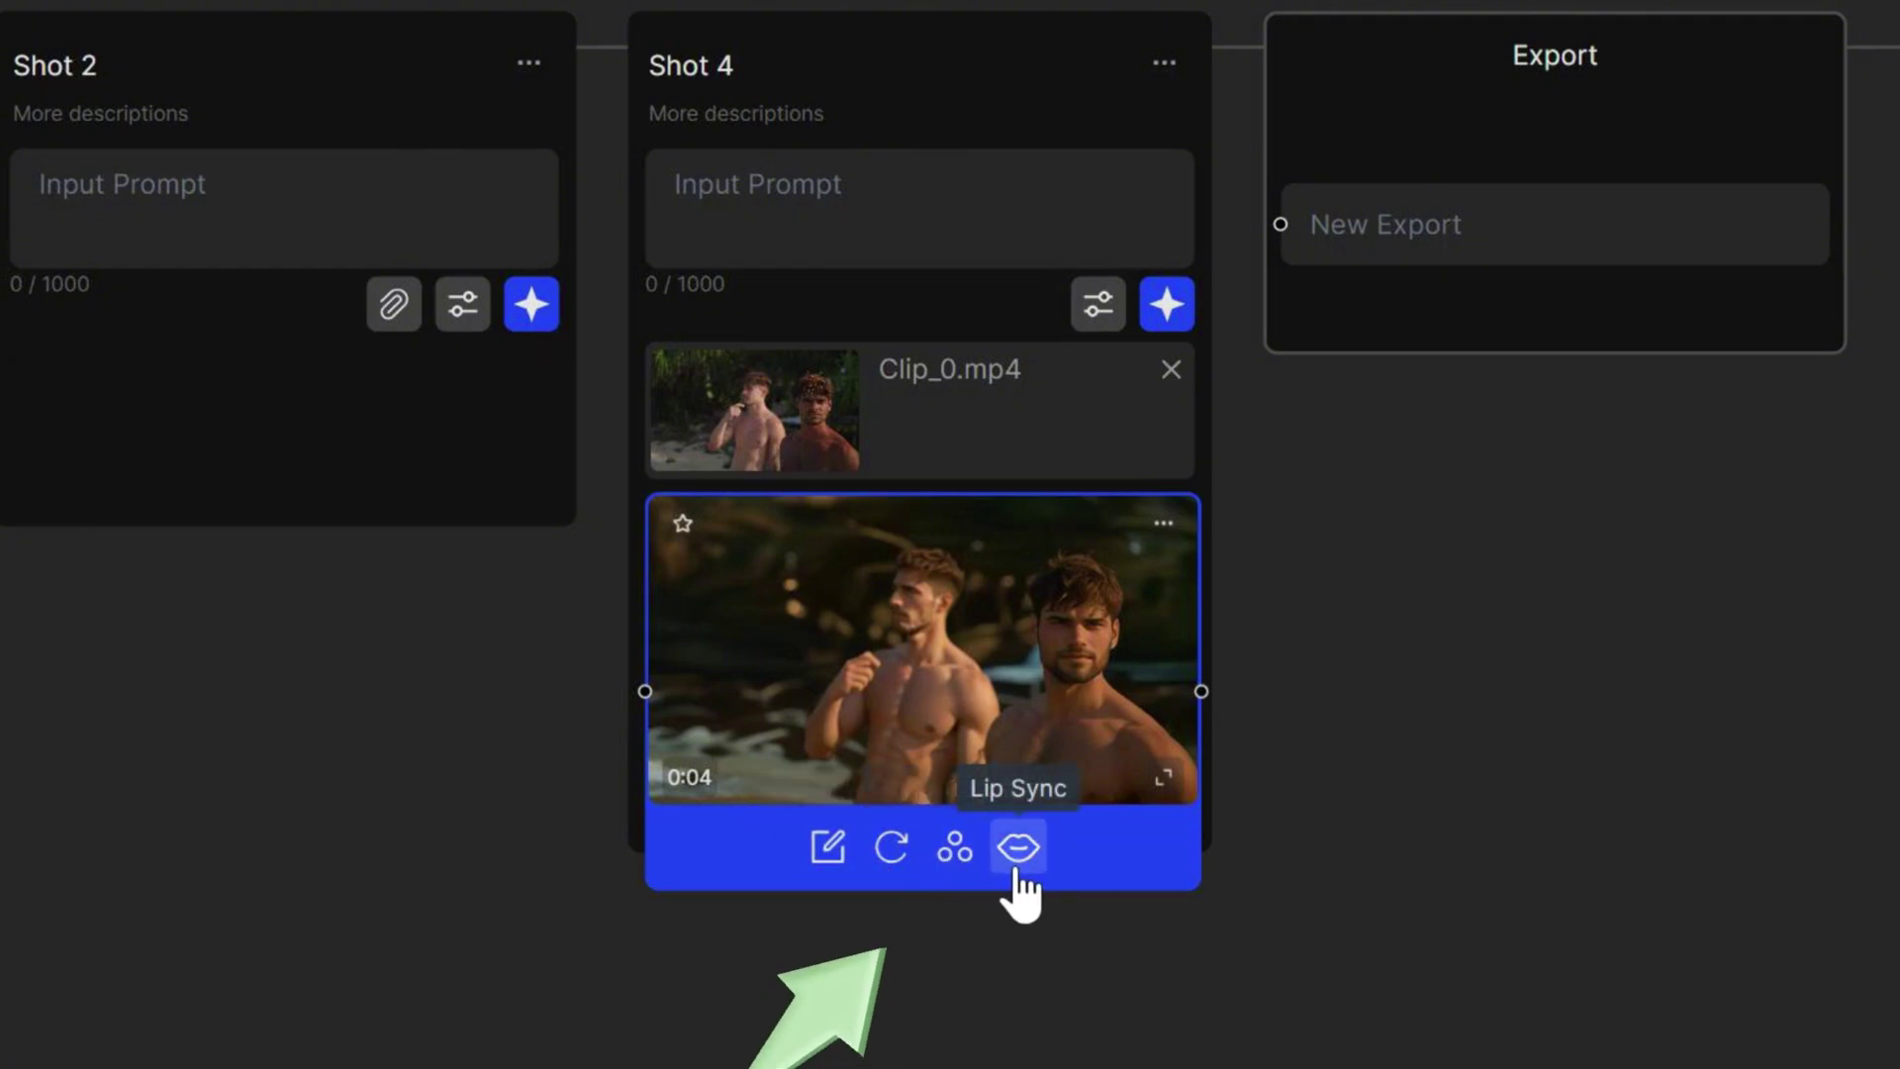
Step: Generate an Animation 3D Style Transfer version of Shot 4's beach clip
{"action": "left_click", "coordinate": [958, 850]}
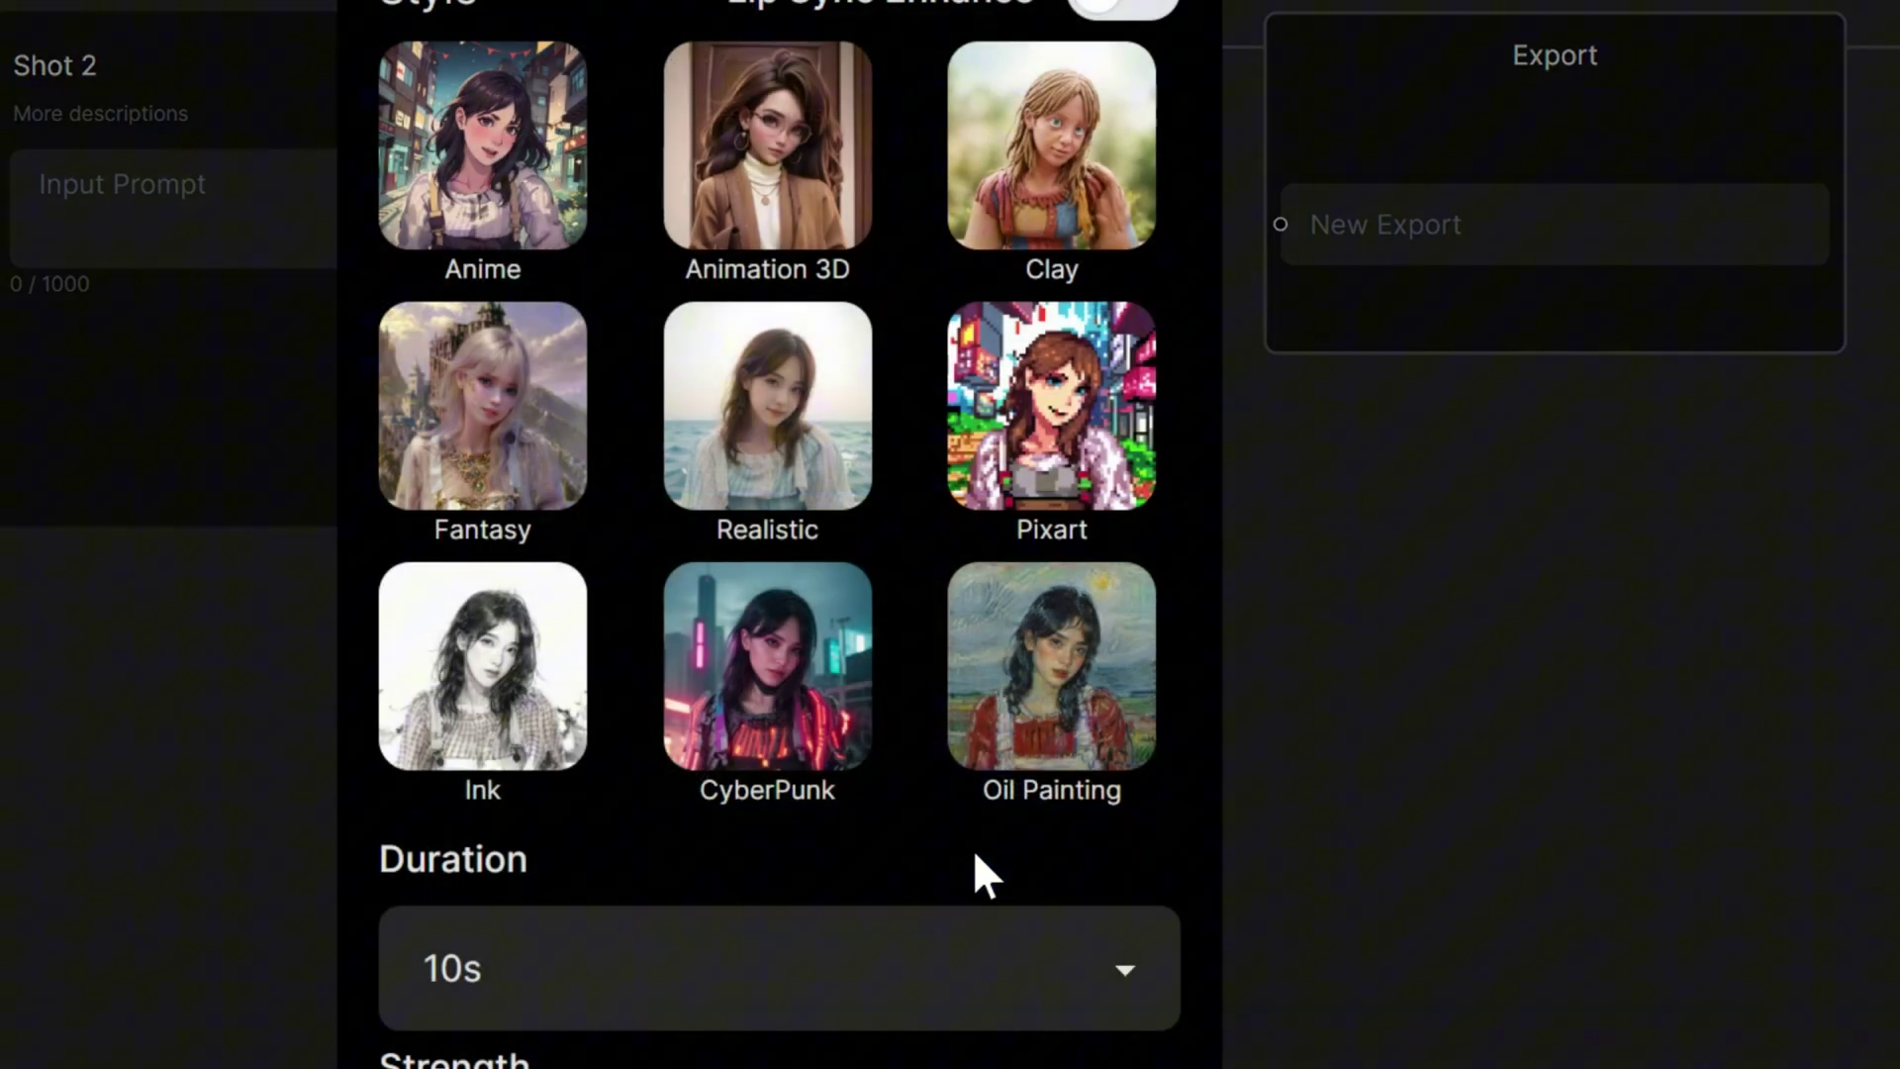
{"action": "left_click", "coordinate": [641, 220]}
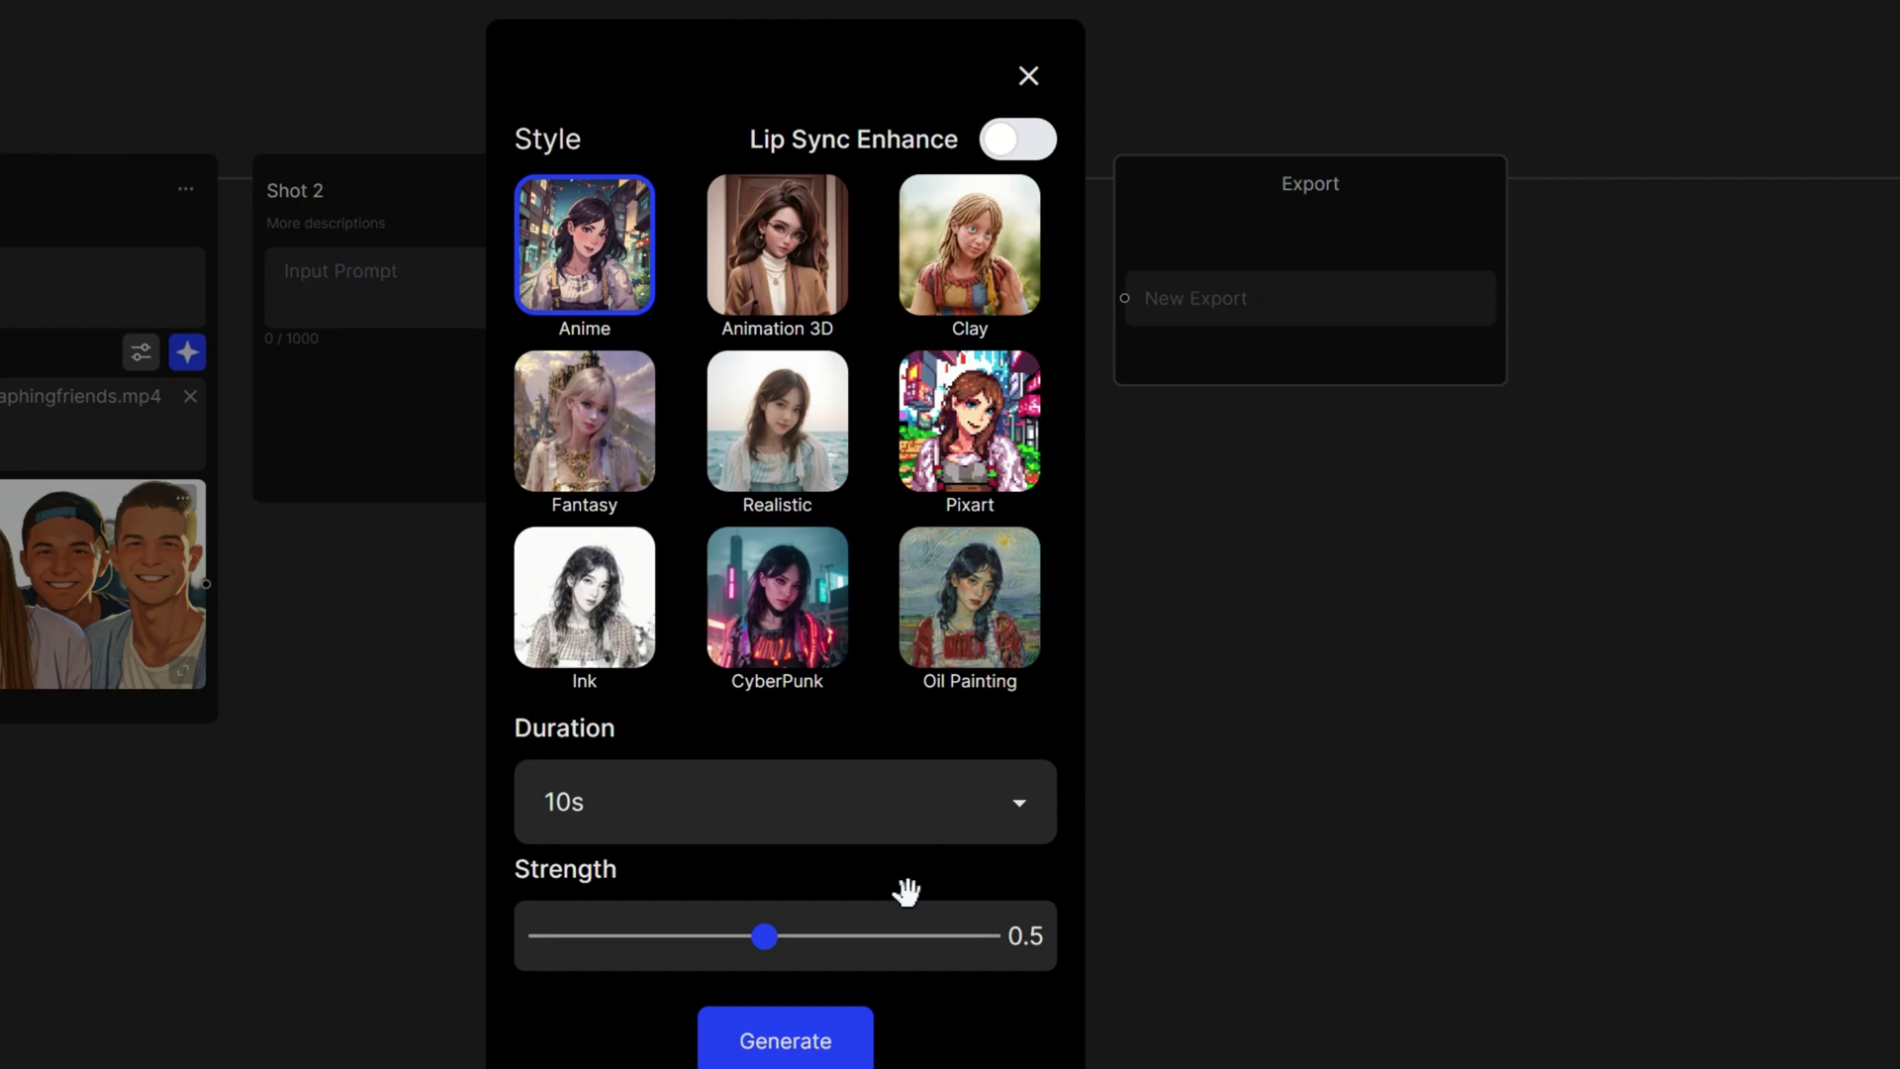
{"action": "left_click", "coordinate": [789, 284]}
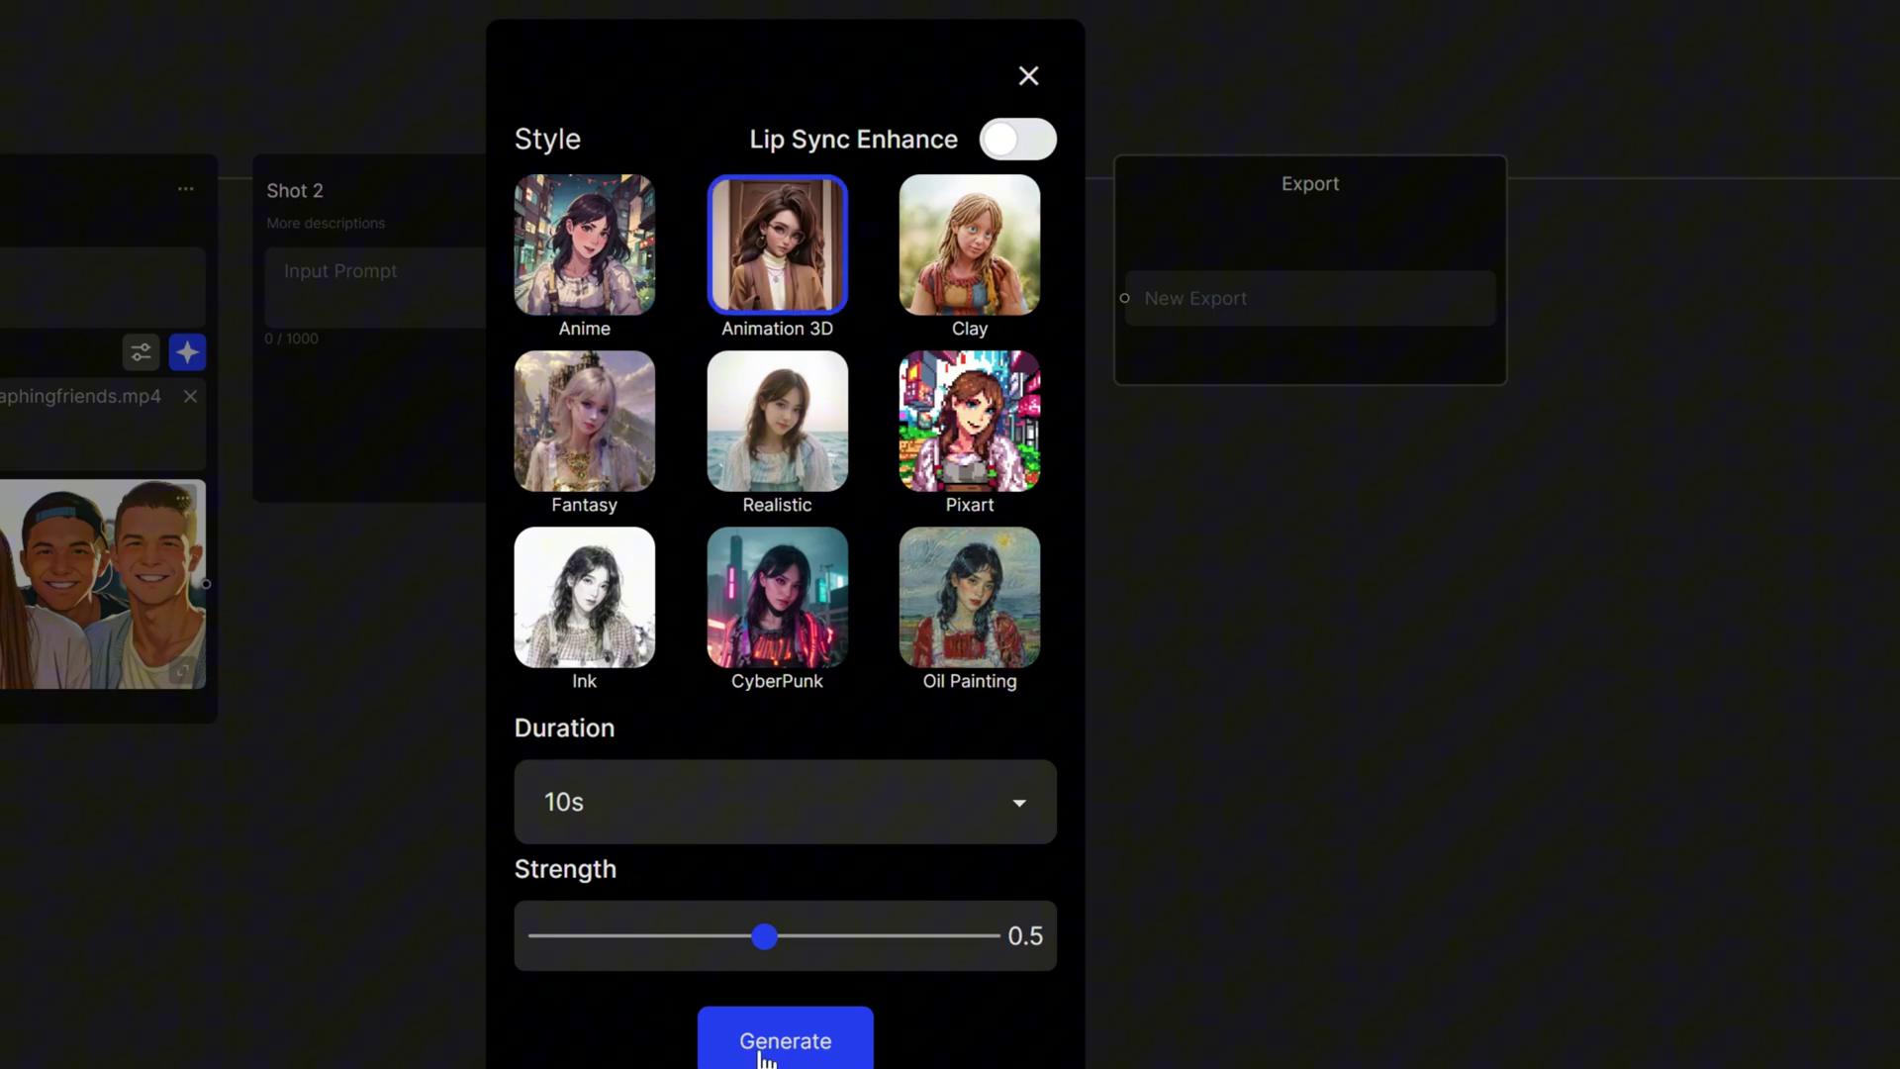
{"action": "left_click", "coordinate": [763, 1048]}
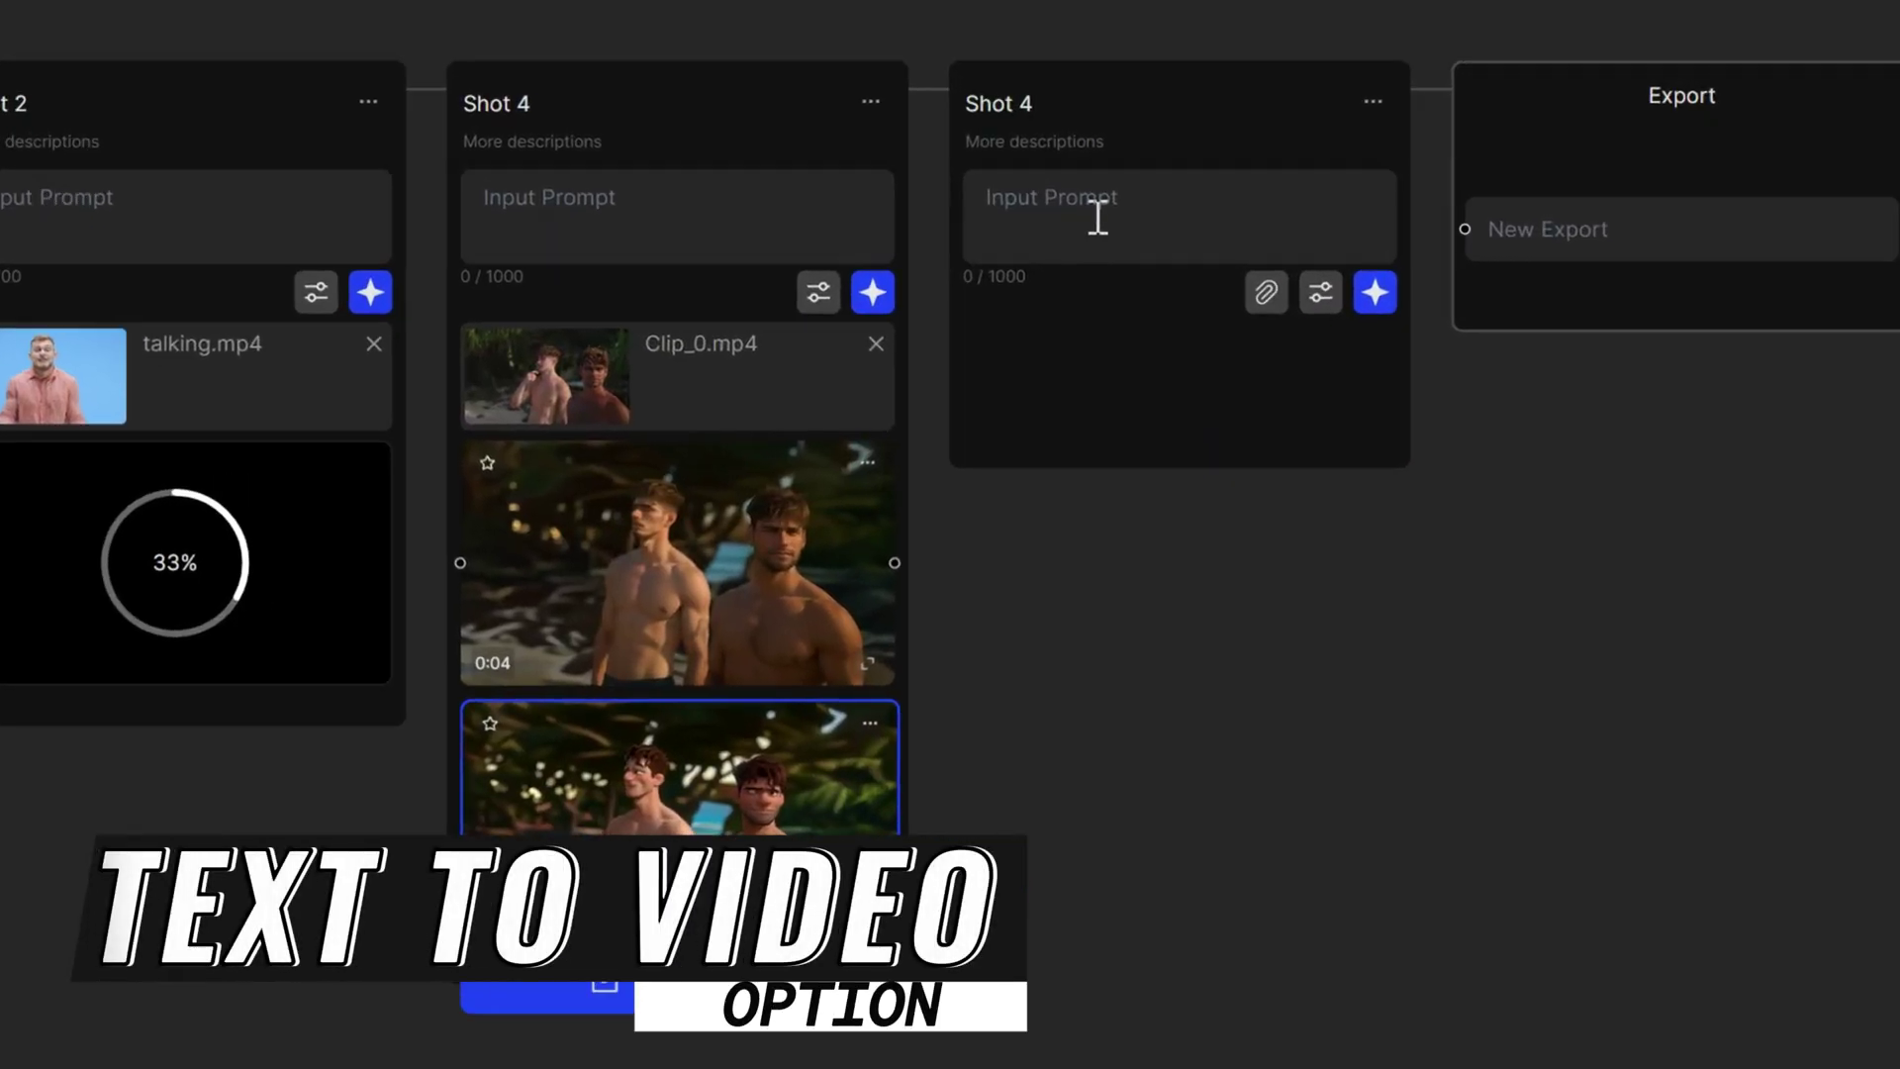
Step: Write the prompt for a young man walking along a sunset beach
{"action": "left_click", "coordinate": [1242, 203]}
{"action": "type", "text": "m, and a gentle breeze"}
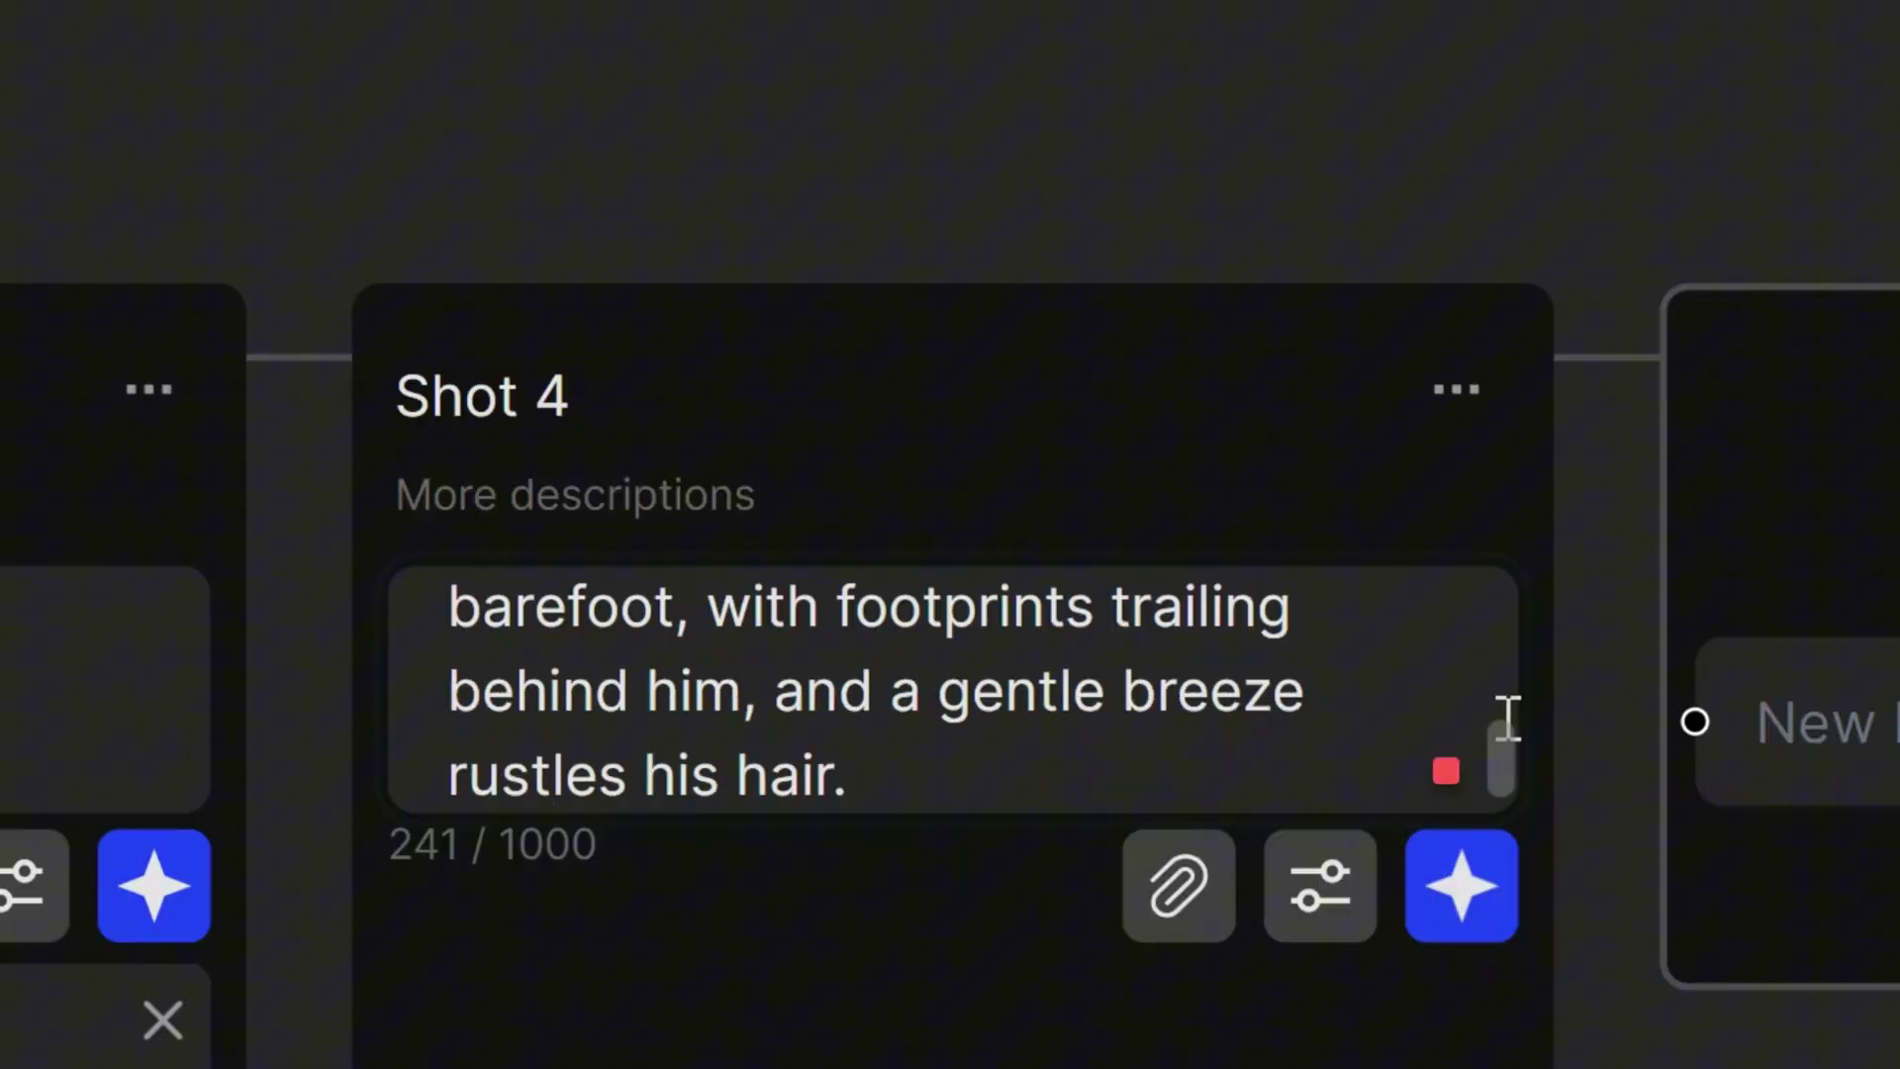
{"action": "left_click_drag", "start_coordinate": [1508, 717], "coordinate": [1514, 772]}
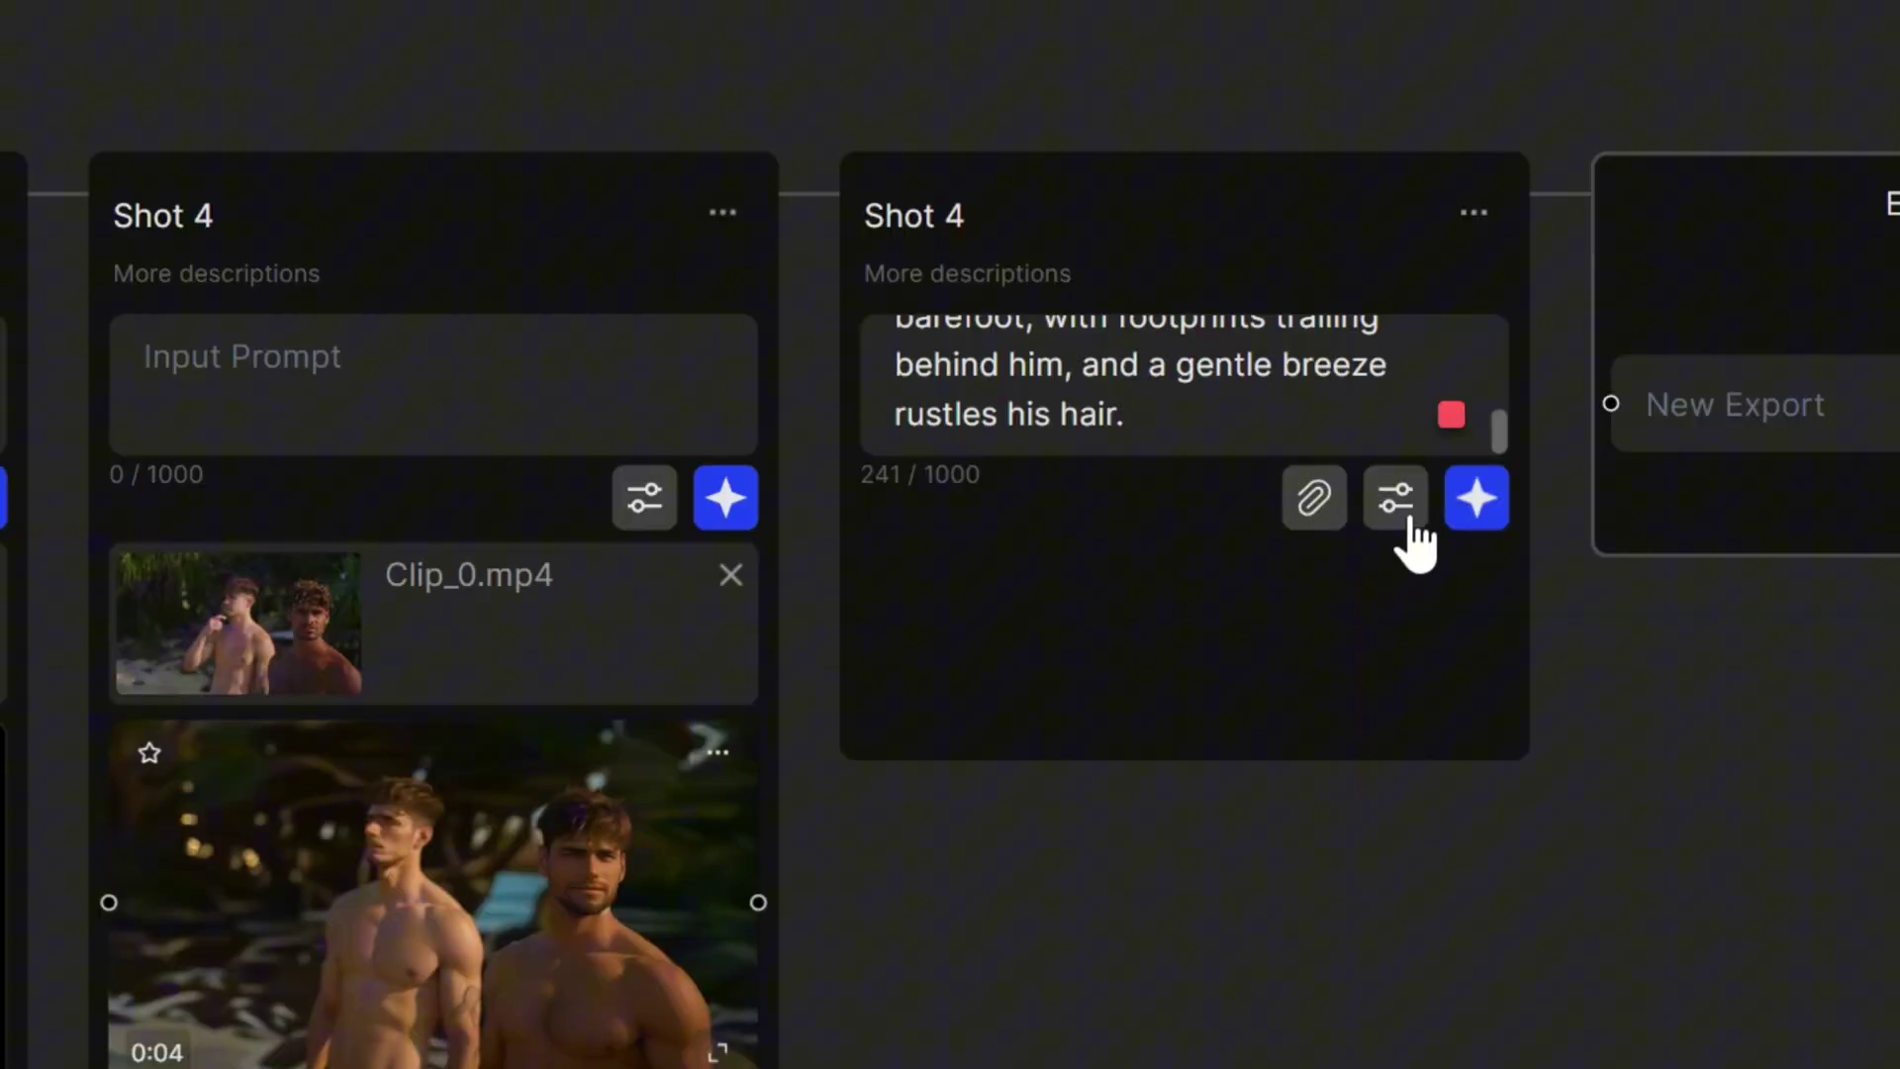
Step: Set the shot's camera movement to rotate counter-clockwise (rotate_ccw)
{"action": "left_click", "coordinate": [1402, 502]}
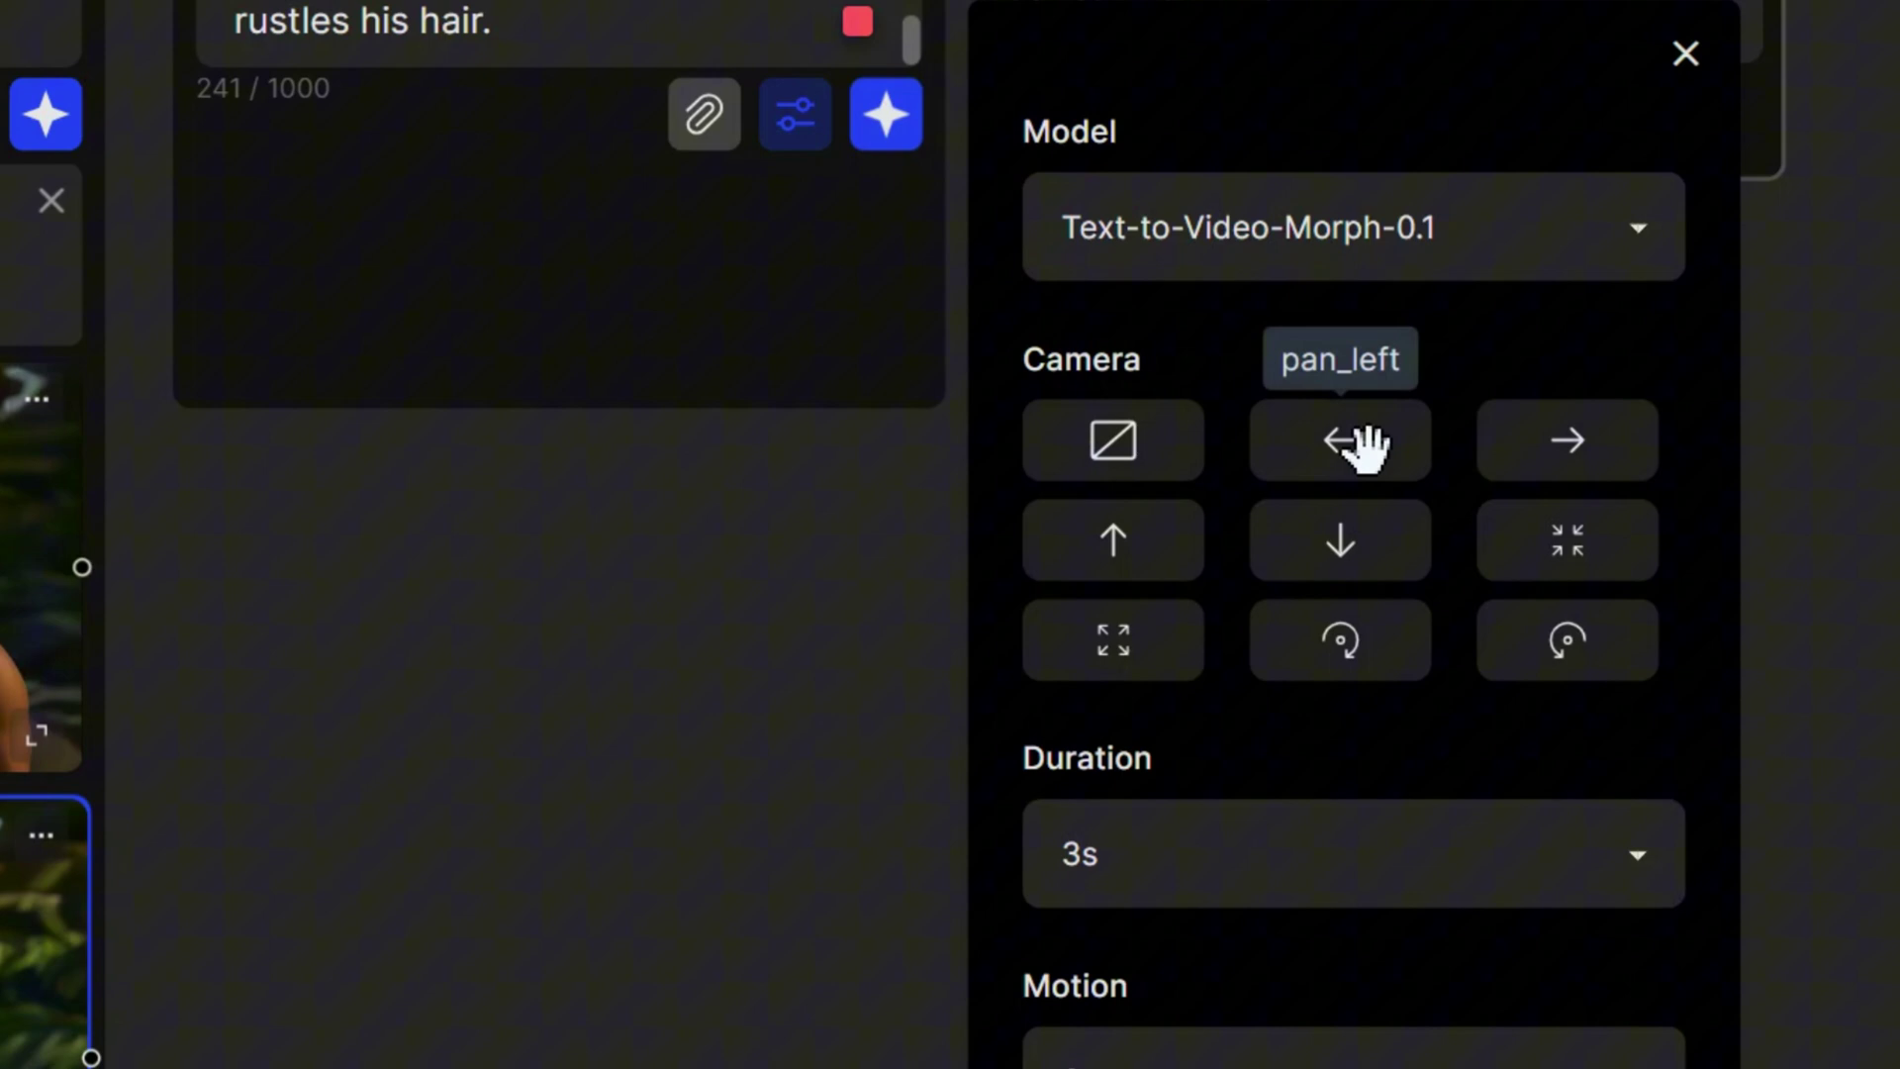
{"action": "left_click", "coordinate": [1385, 566]}
{"action": "left_click", "coordinate": [1112, 560]}
{"action": "left_click", "coordinate": [1101, 658]}
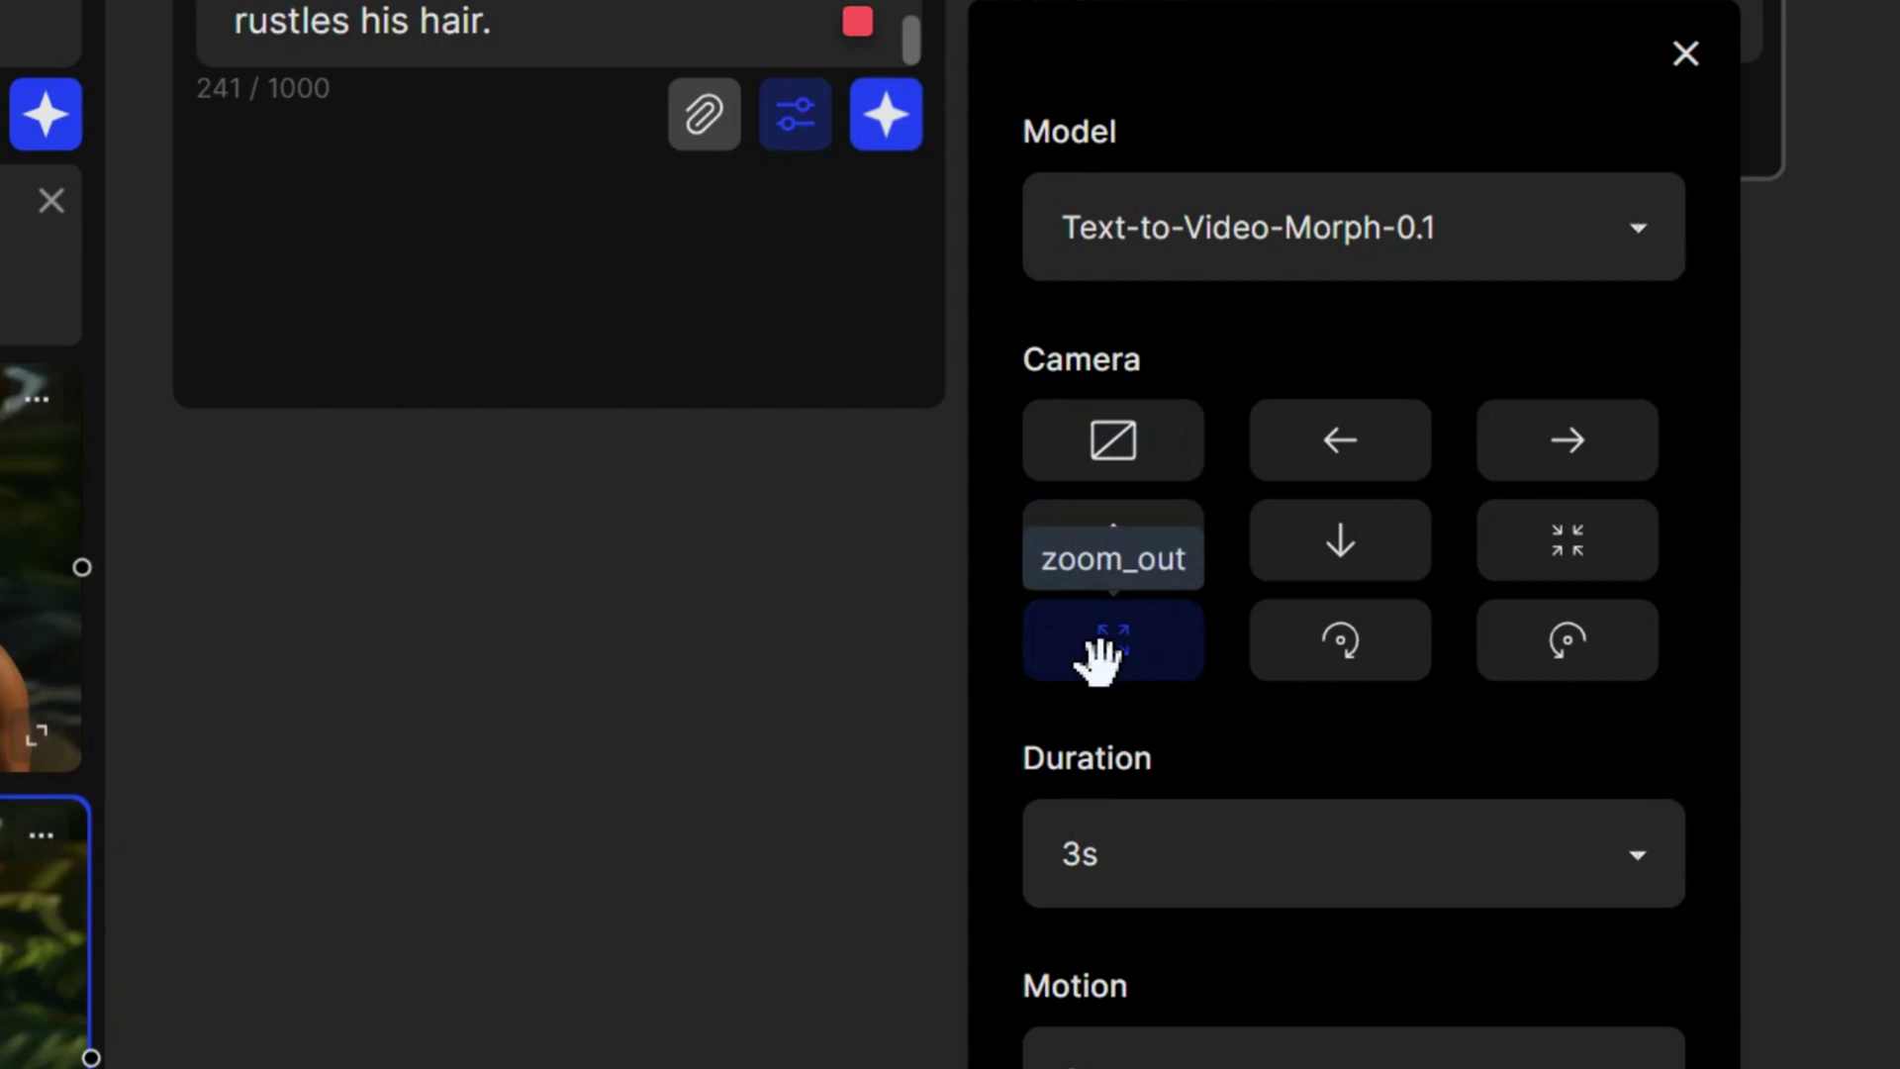
{"action": "left_click", "coordinate": [1281, 648]}
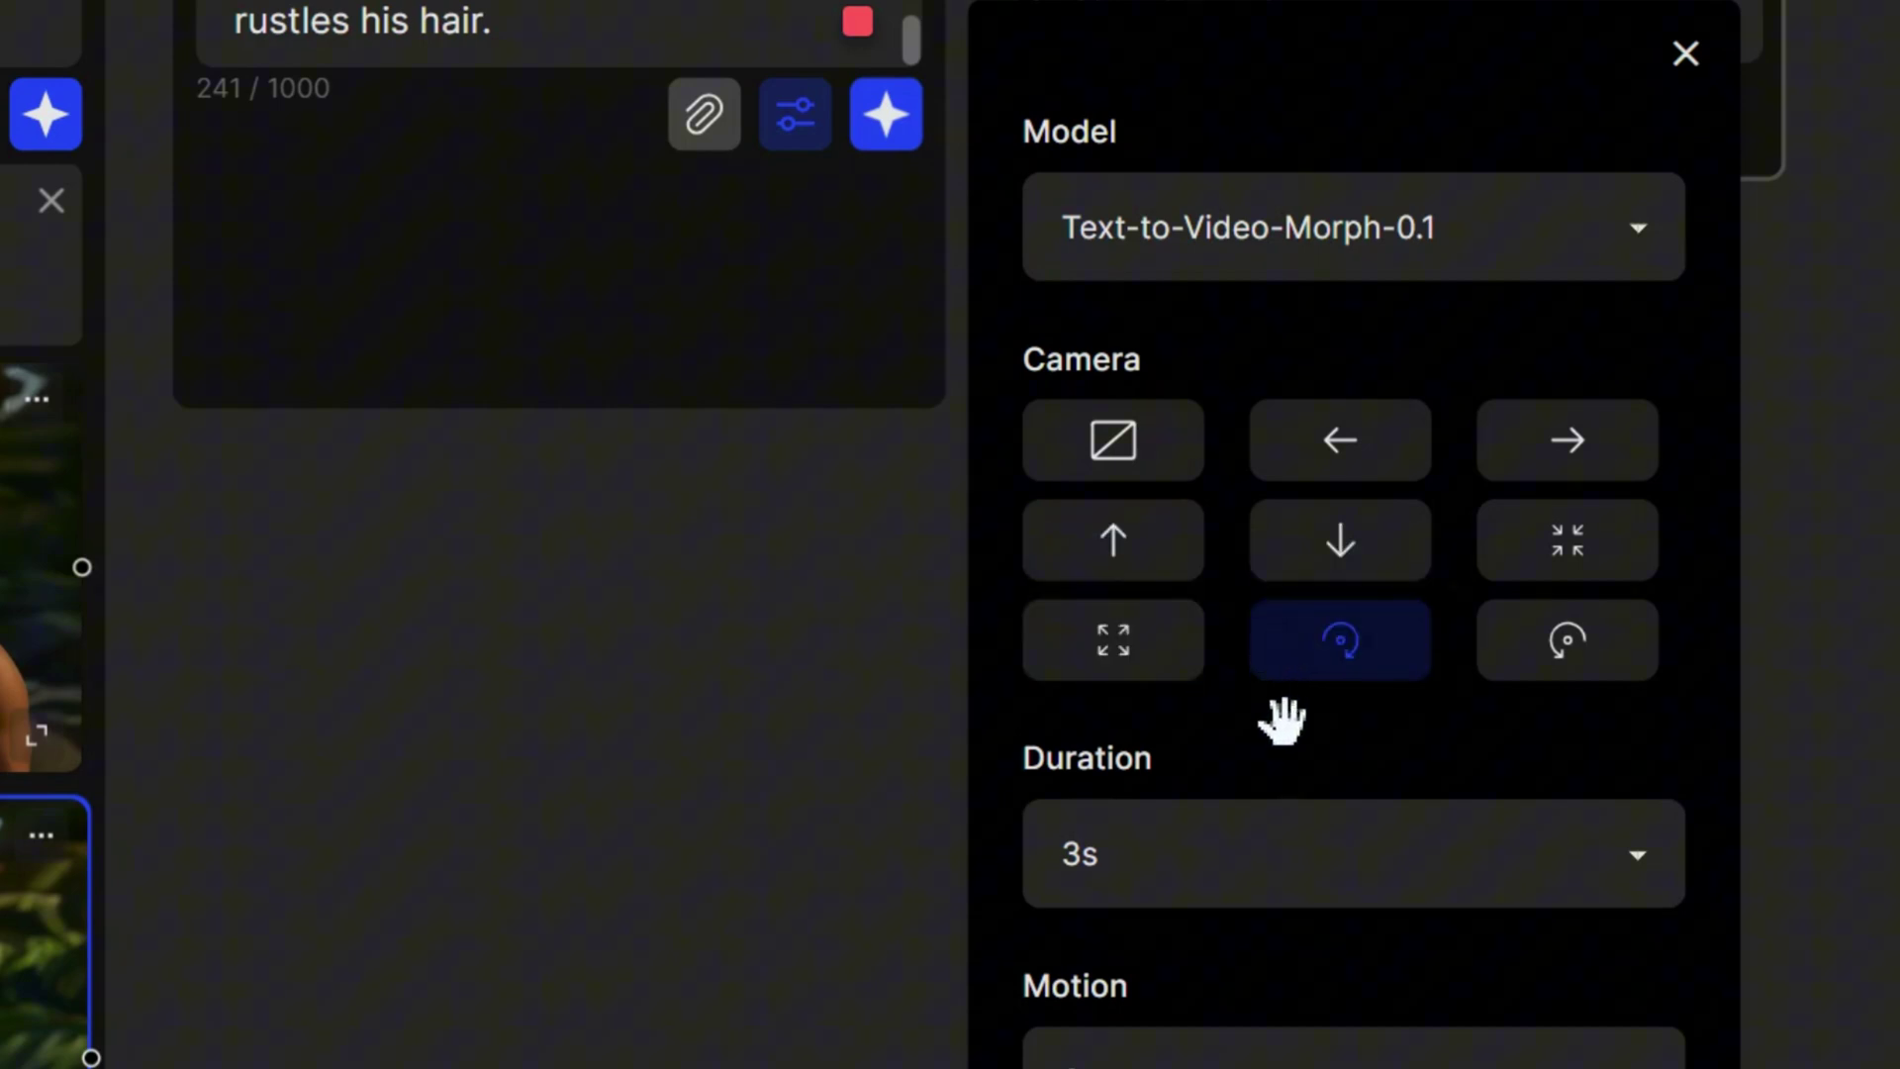
{"action": "left_click", "coordinate": [1536, 658]}
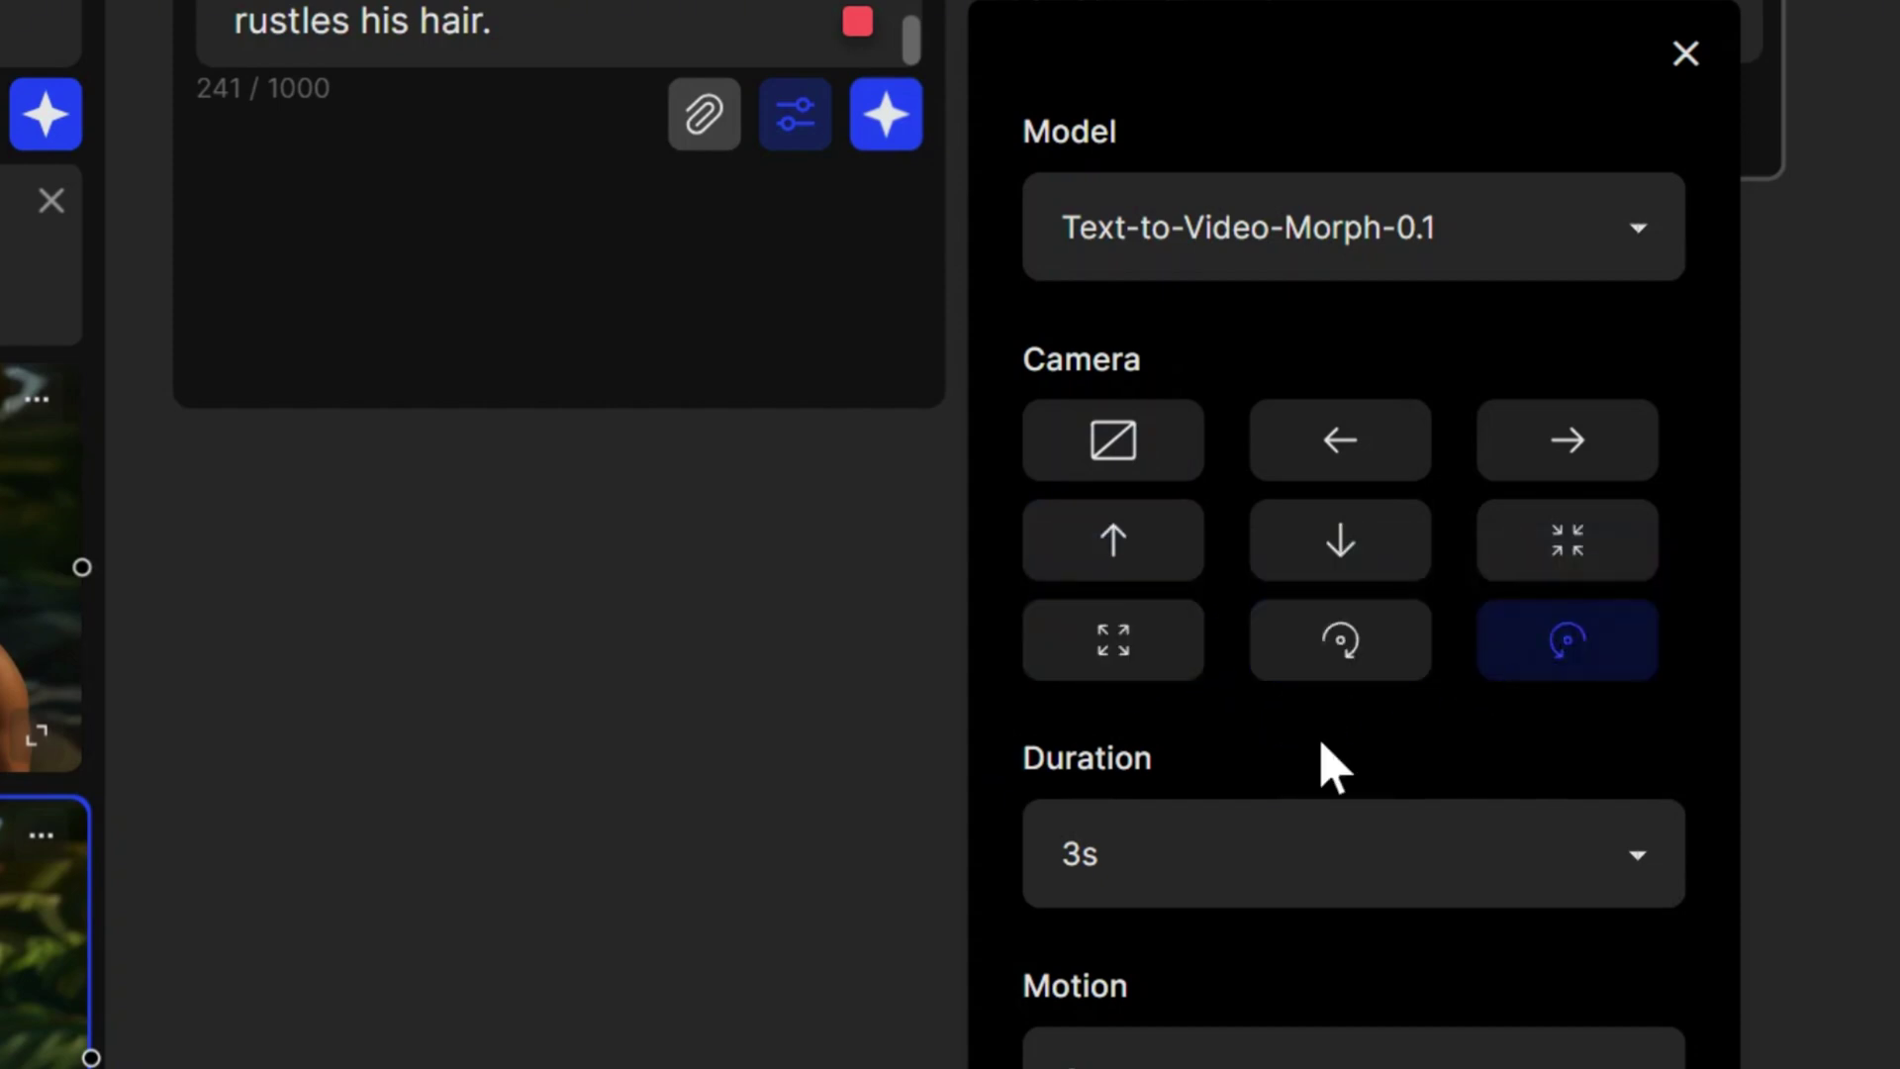
Step: Set the clip Duration to 5 seconds and keep Motion strength at 6
{"action": "scroll", "coordinate": [1267, 673], "scroll_direction": "down", "scroll_amount": 4}
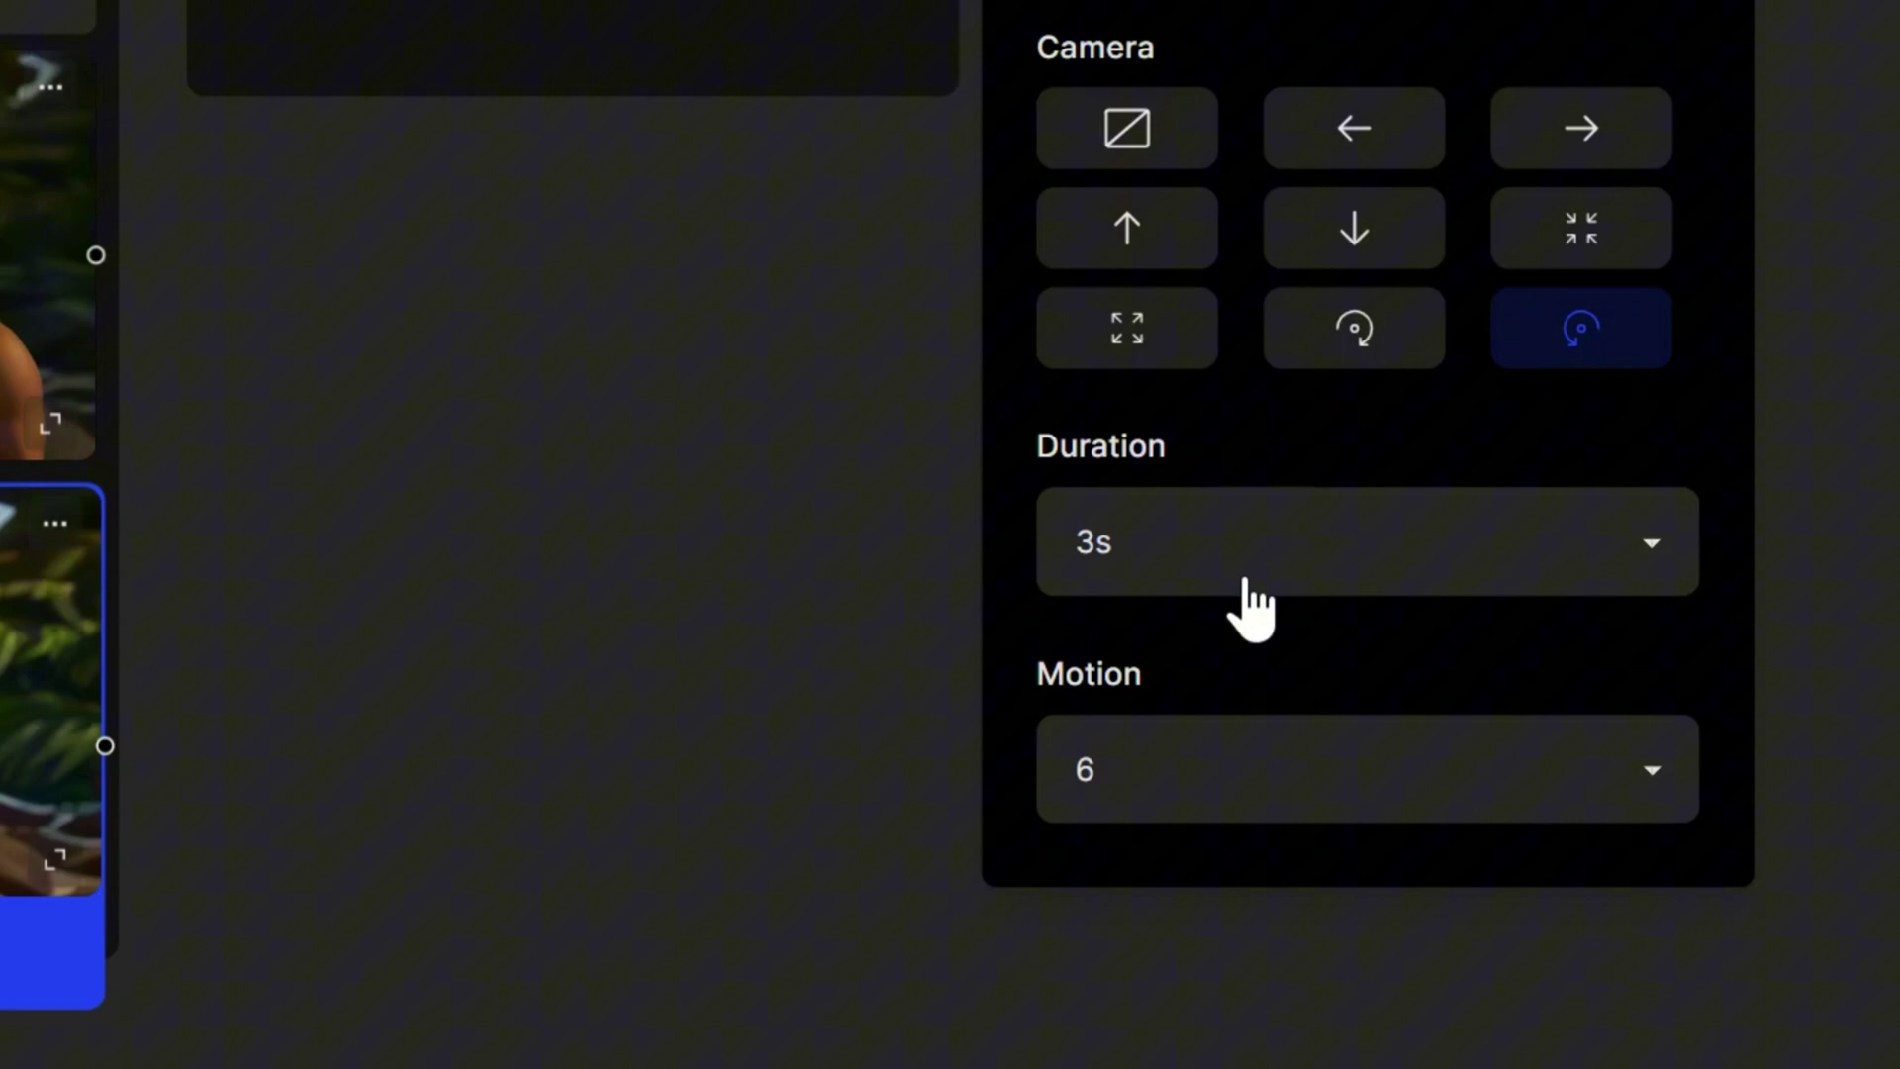
{"action": "left_click", "coordinate": [1242, 569]}
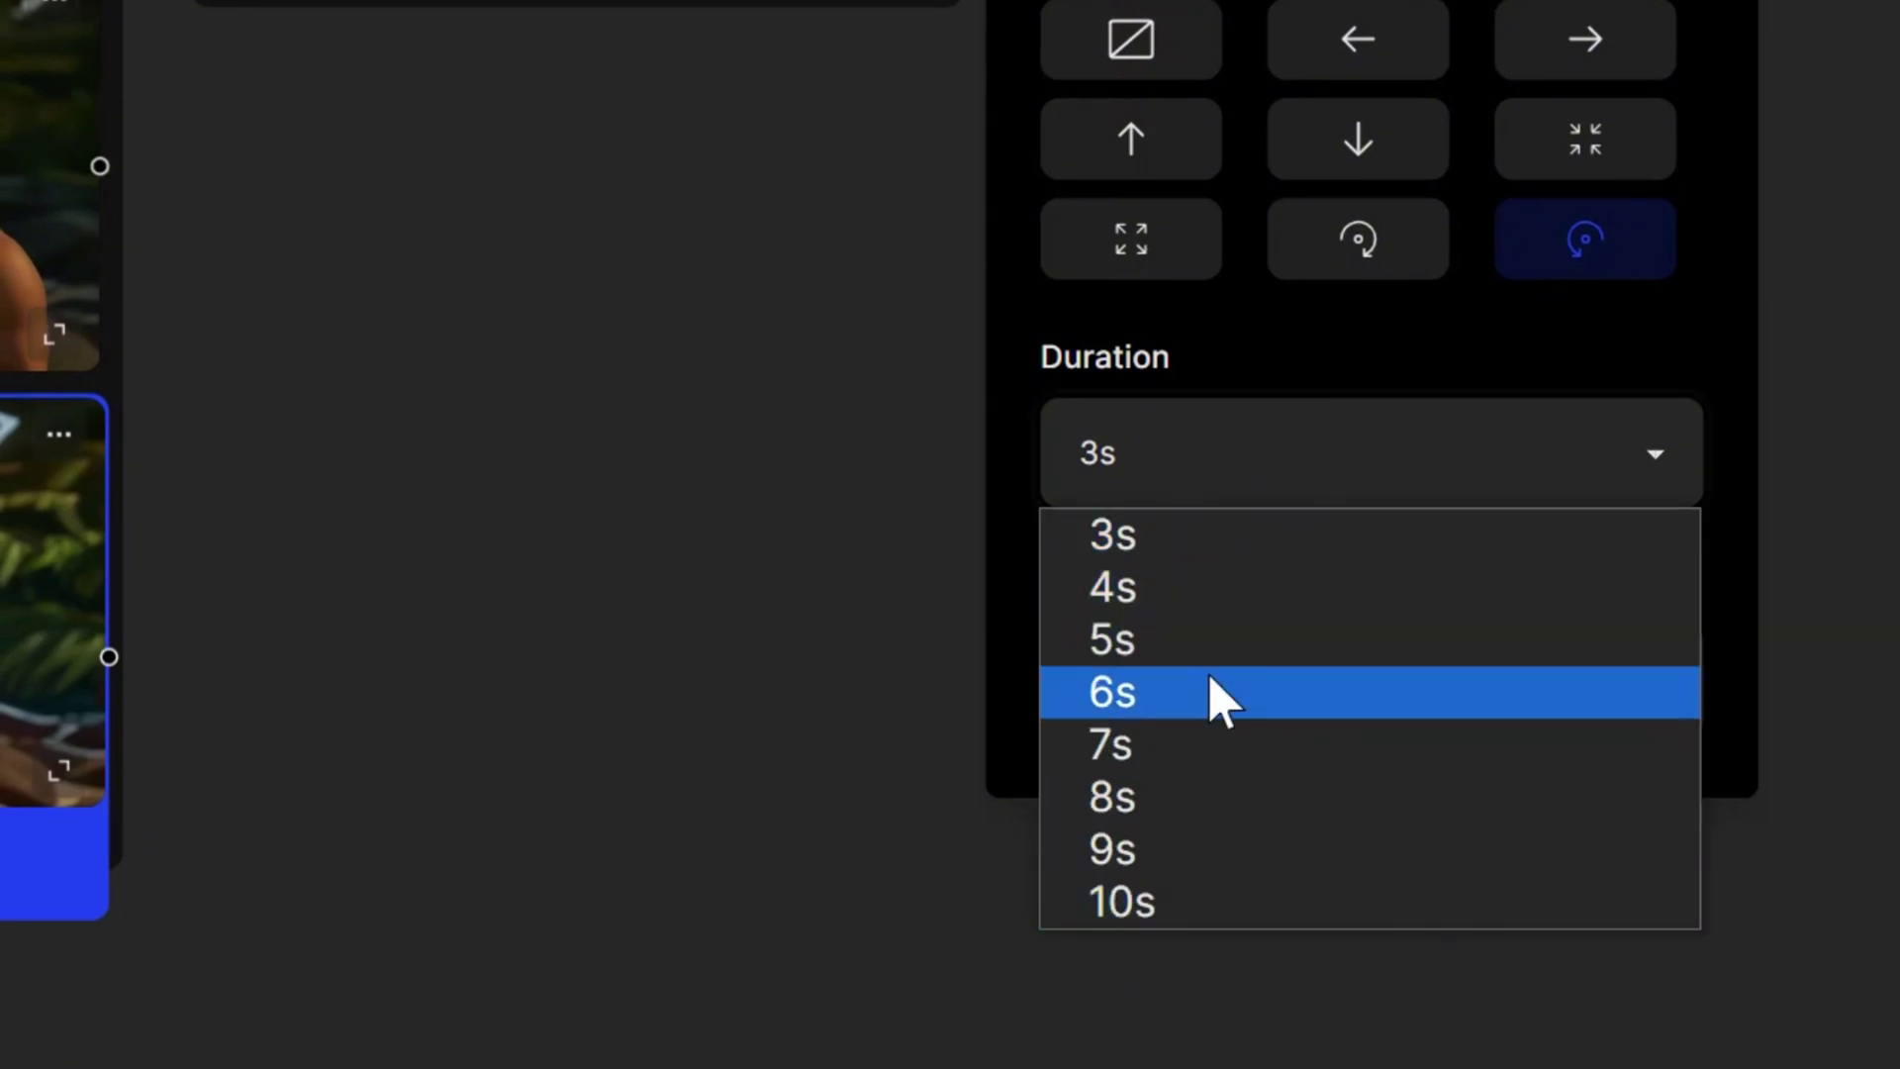
{"action": "left_click", "coordinate": [1209, 644]}
{"action": "scroll", "coordinate": [1485, 634], "scroll_direction": "down", "scroll_amount": 2}
{"action": "left_click", "coordinate": [1665, 567]}
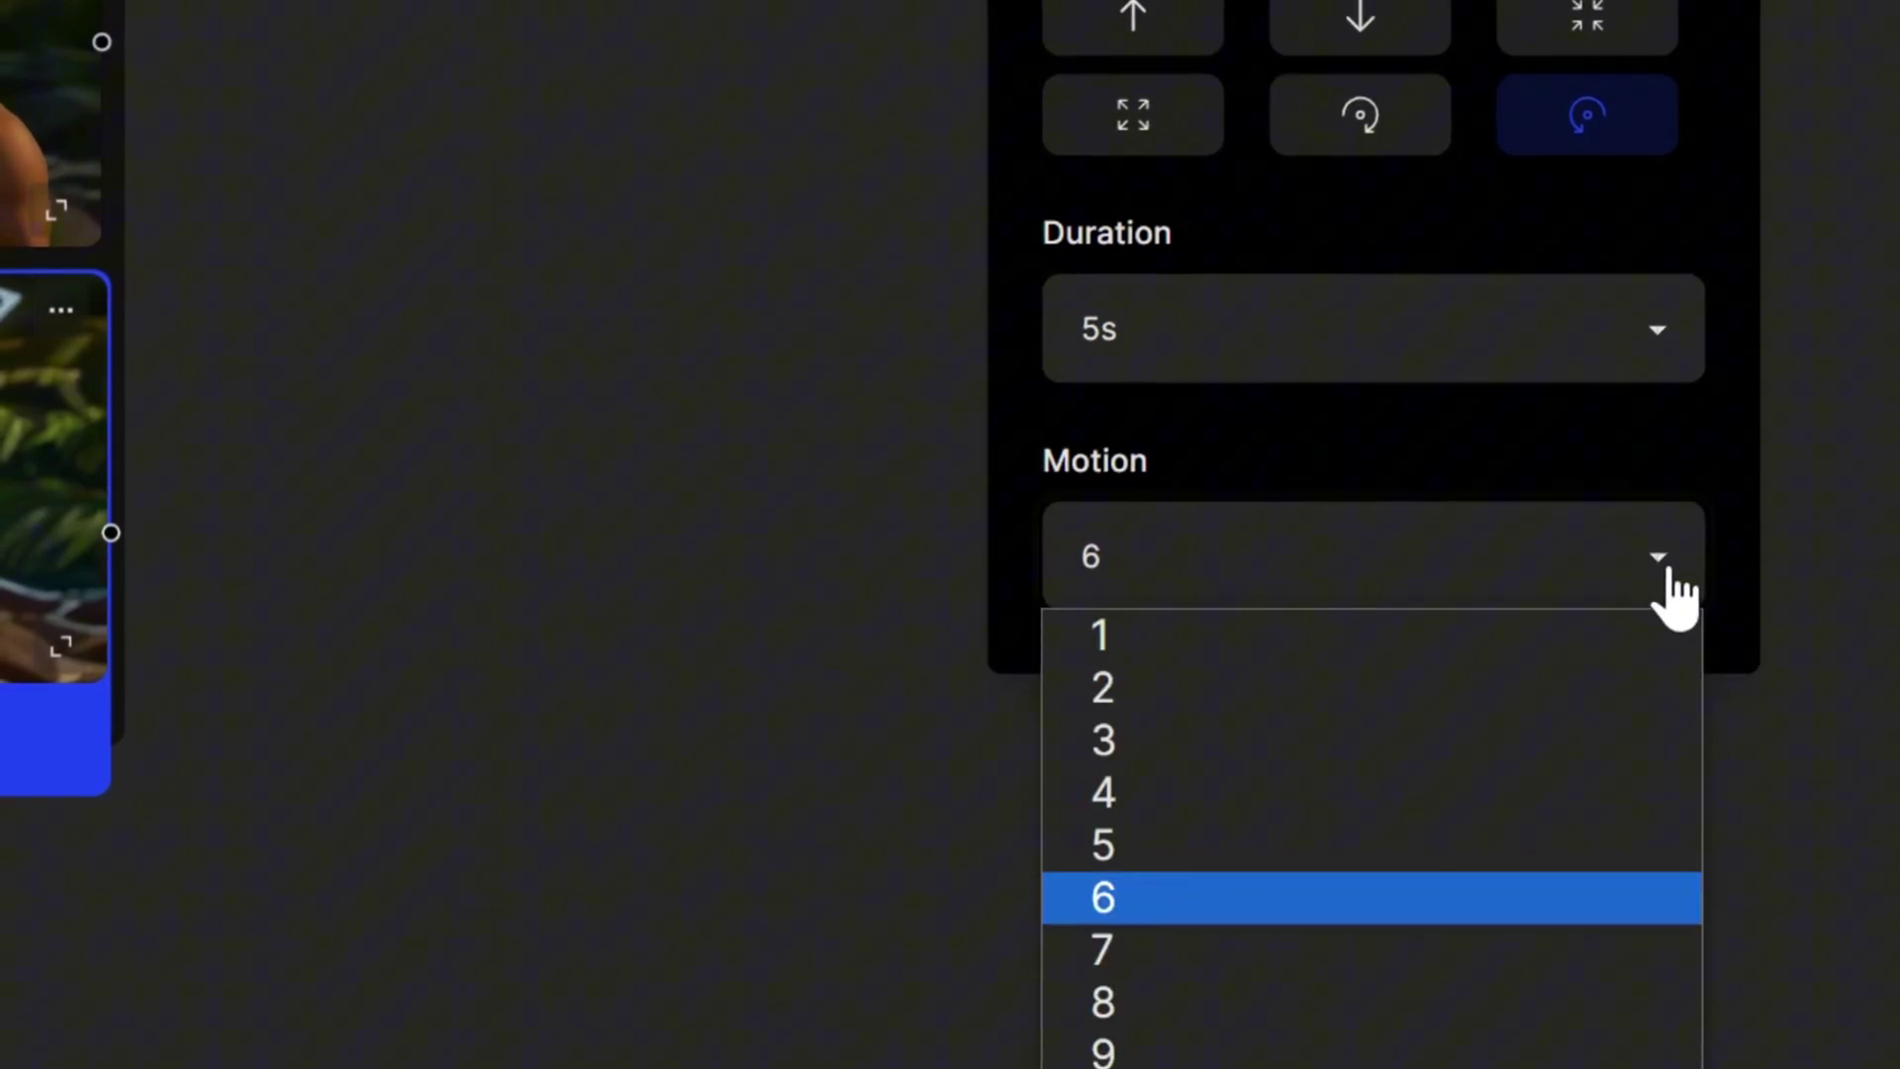
{"action": "key", "text": "Escape"}
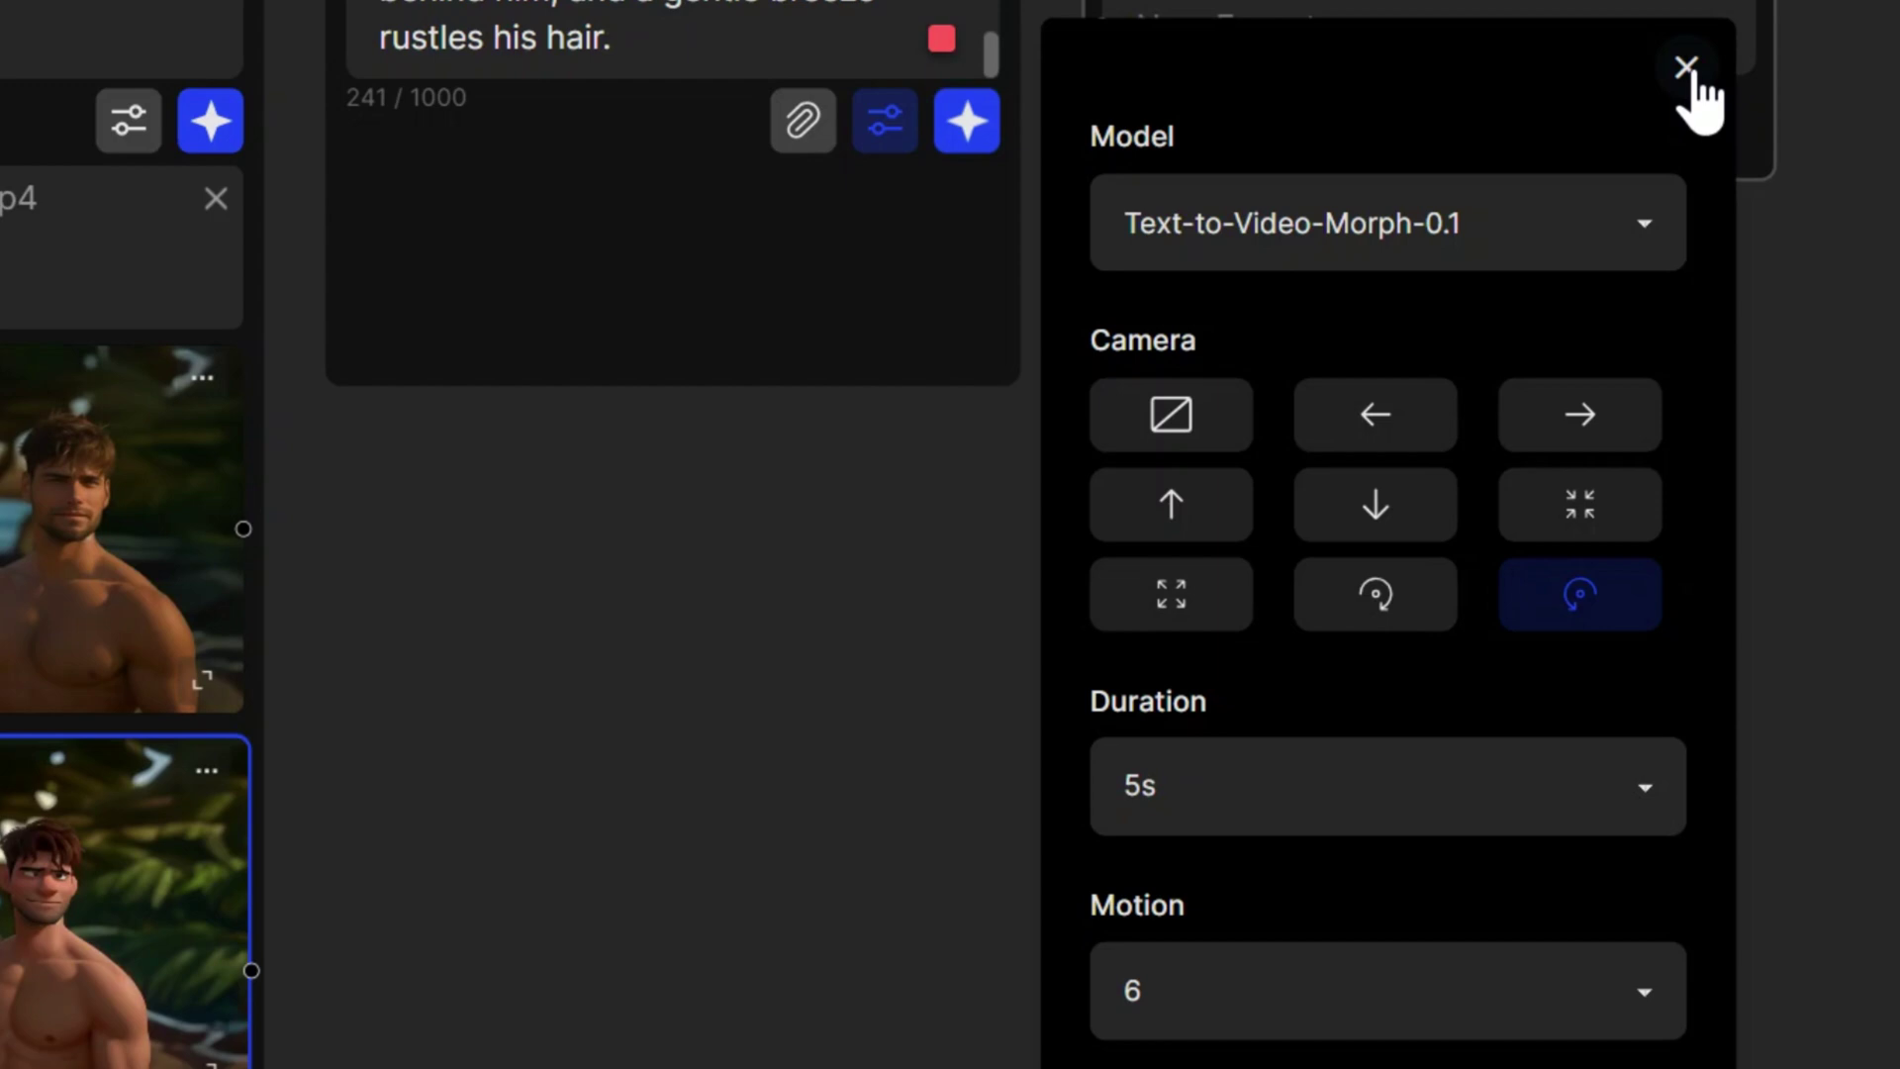
{"action": "left_click", "coordinate": [1686, 70]}
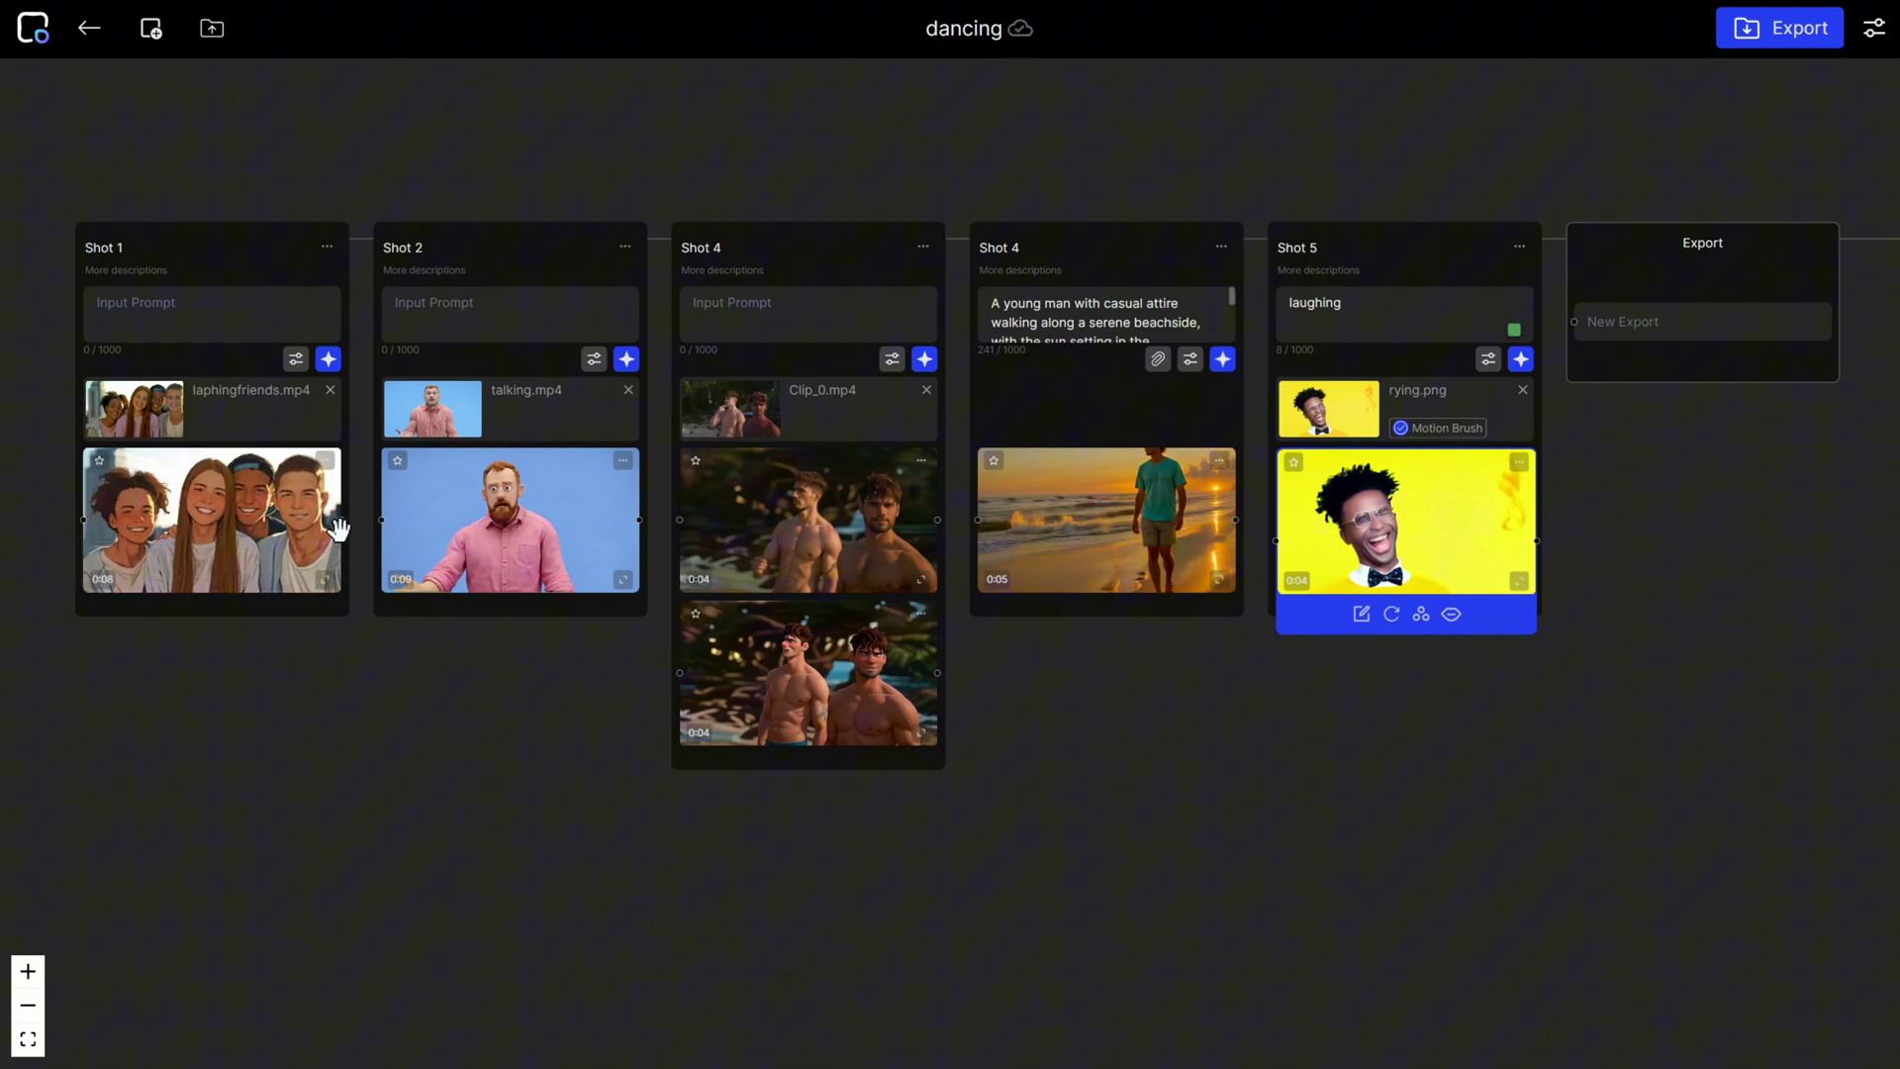
Step: Chain talking.mp4's clip to the Animation 3D clip, the beach clip, and Shot 5's clip
{"action": "scroll", "coordinate": [338, 530], "scroll_direction": "up", "scroll_amount": 5}
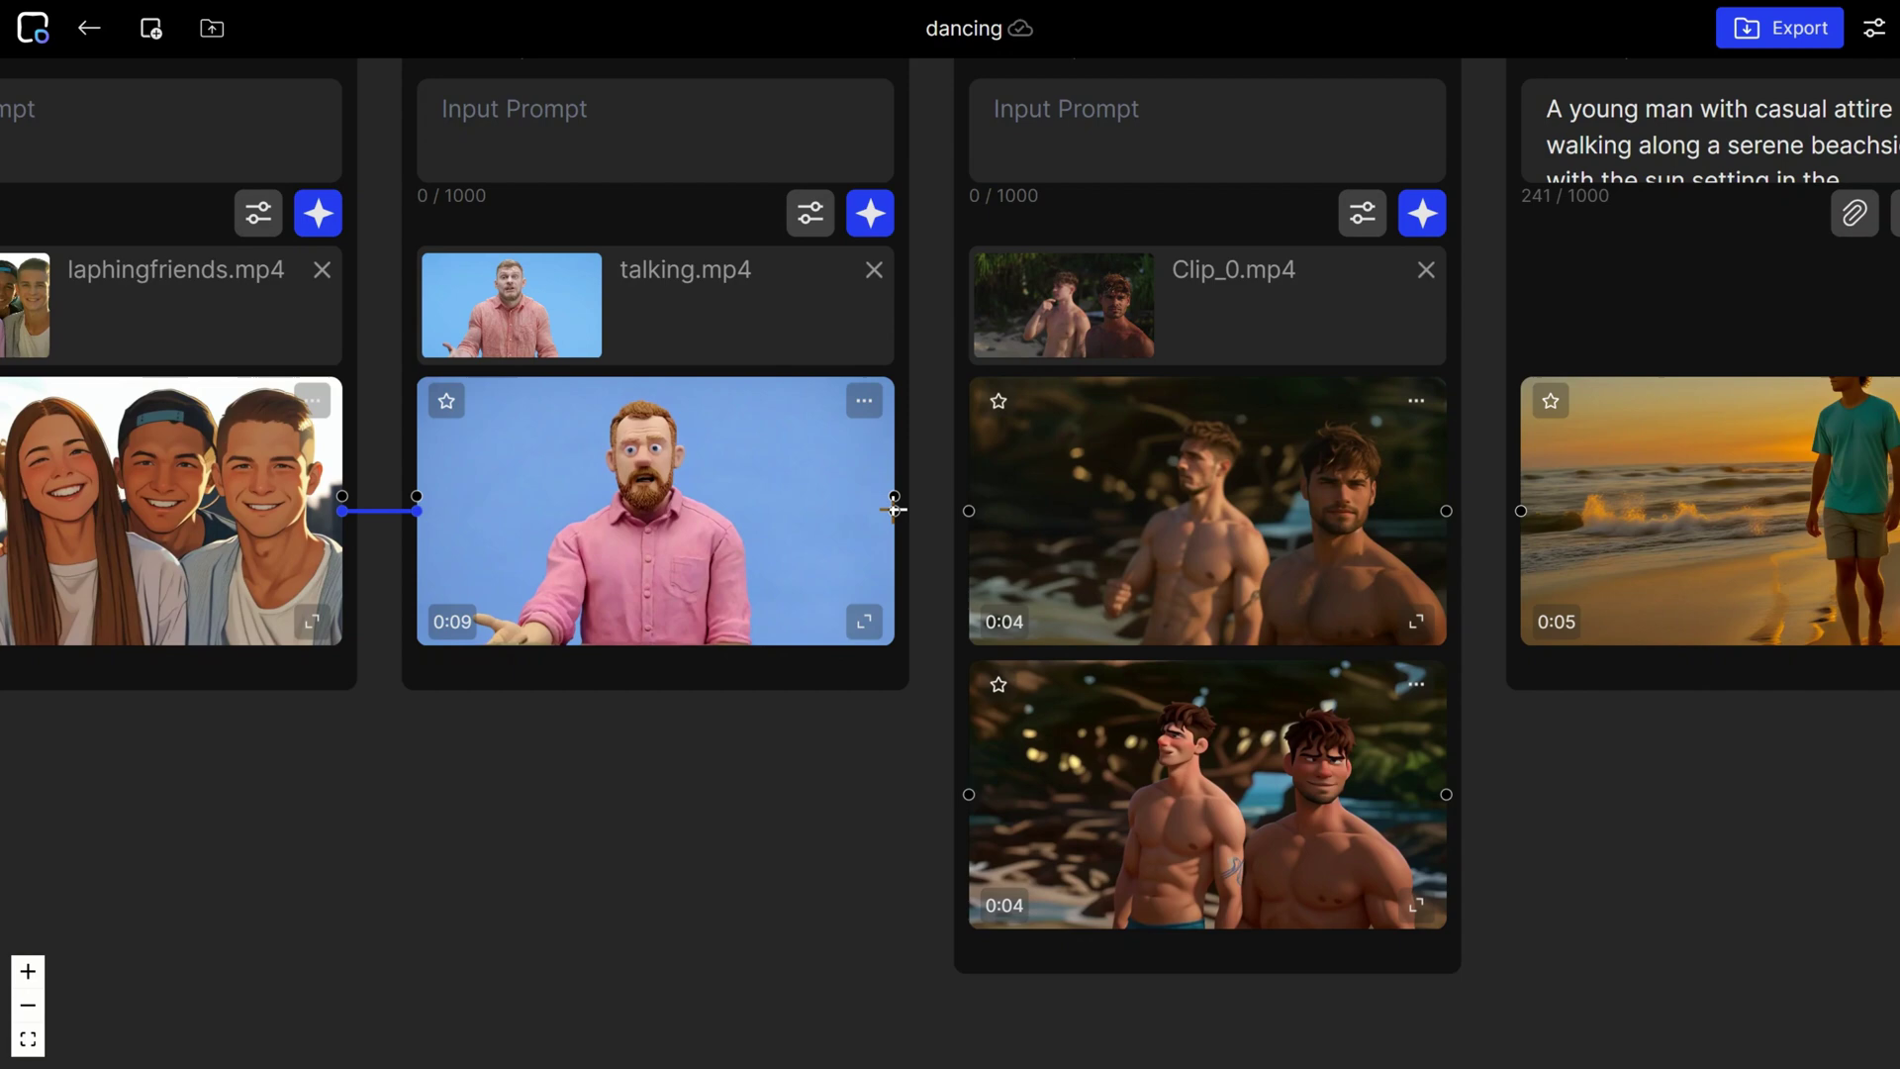
{"action": "left_click_drag", "start_coordinate": [963, 792], "coordinate": [969, 841]}
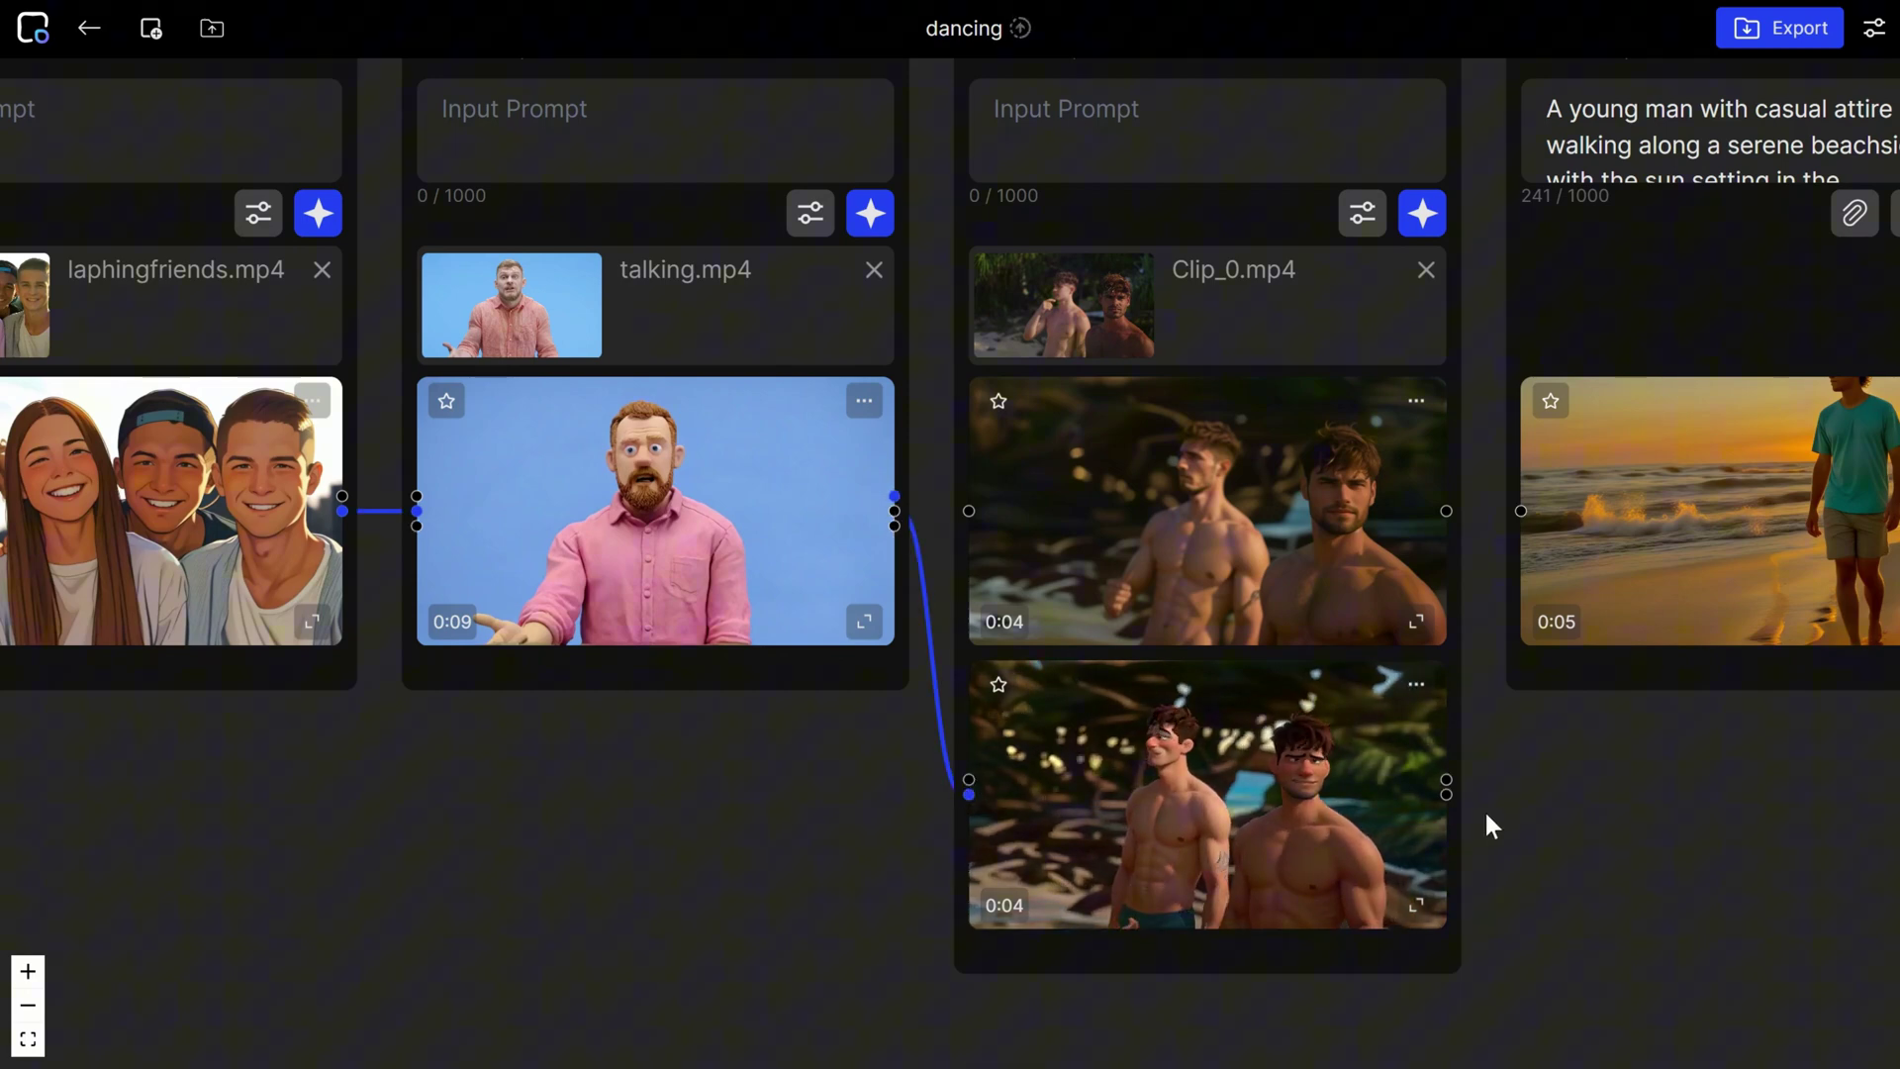
{"action": "left_click_drag", "start_coordinate": [1576, 896], "coordinate": [1049, 841]}
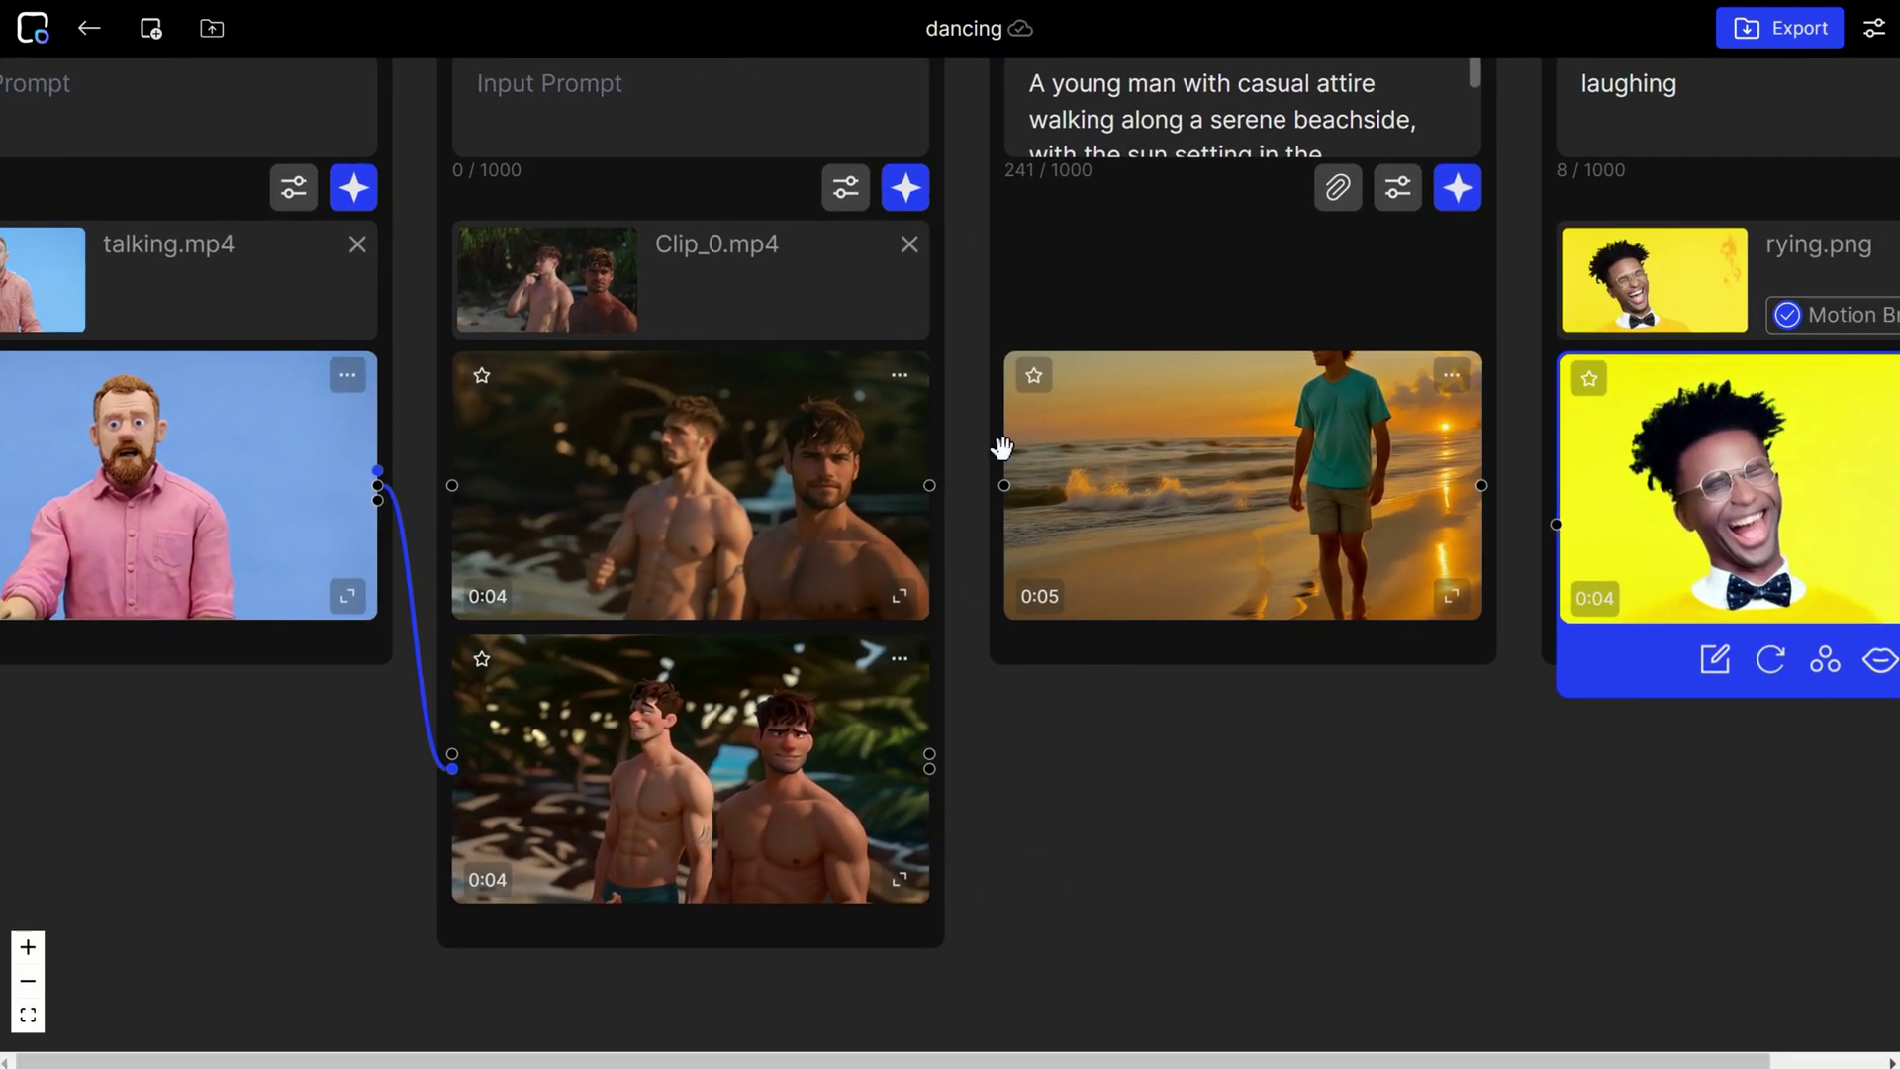
{"action": "left_click_drag", "start_coordinate": [1004, 485], "coordinate": [929, 755]}
{"action": "left_click_drag", "start_coordinate": [1371, 950], "coordinate": [979, 1047]}
{"action": "left_click_drag", "start_coordinate": [1089, 581], "coordinate": [1117, 580]}
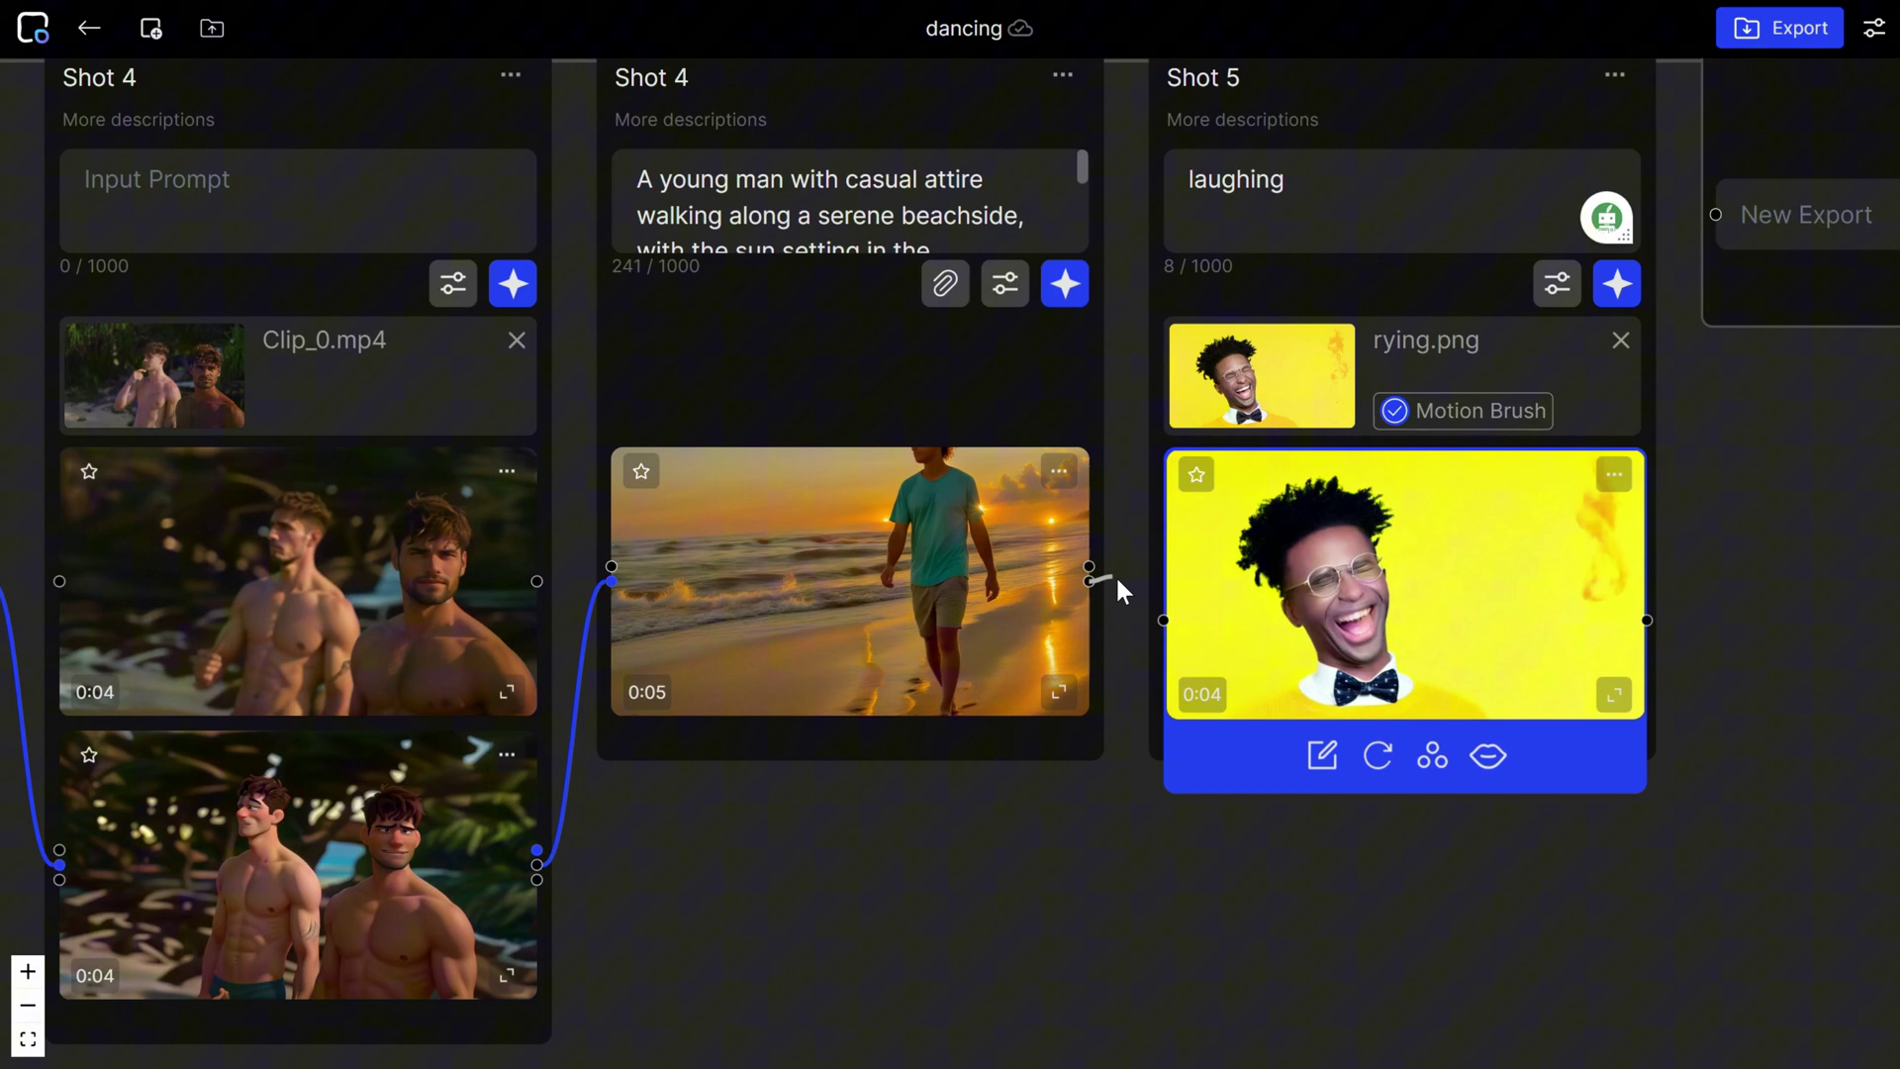
Step: Connect the Shot 5 clip to the Export node
{"action": "scroll", "coordinate": [1584, 742], "scroll_direction": "right", "scroll_amount": 5}
{"action": "scroll", "coordinate": [1584, 742], "scroll_direction": "up", "scroll_amount": 2}
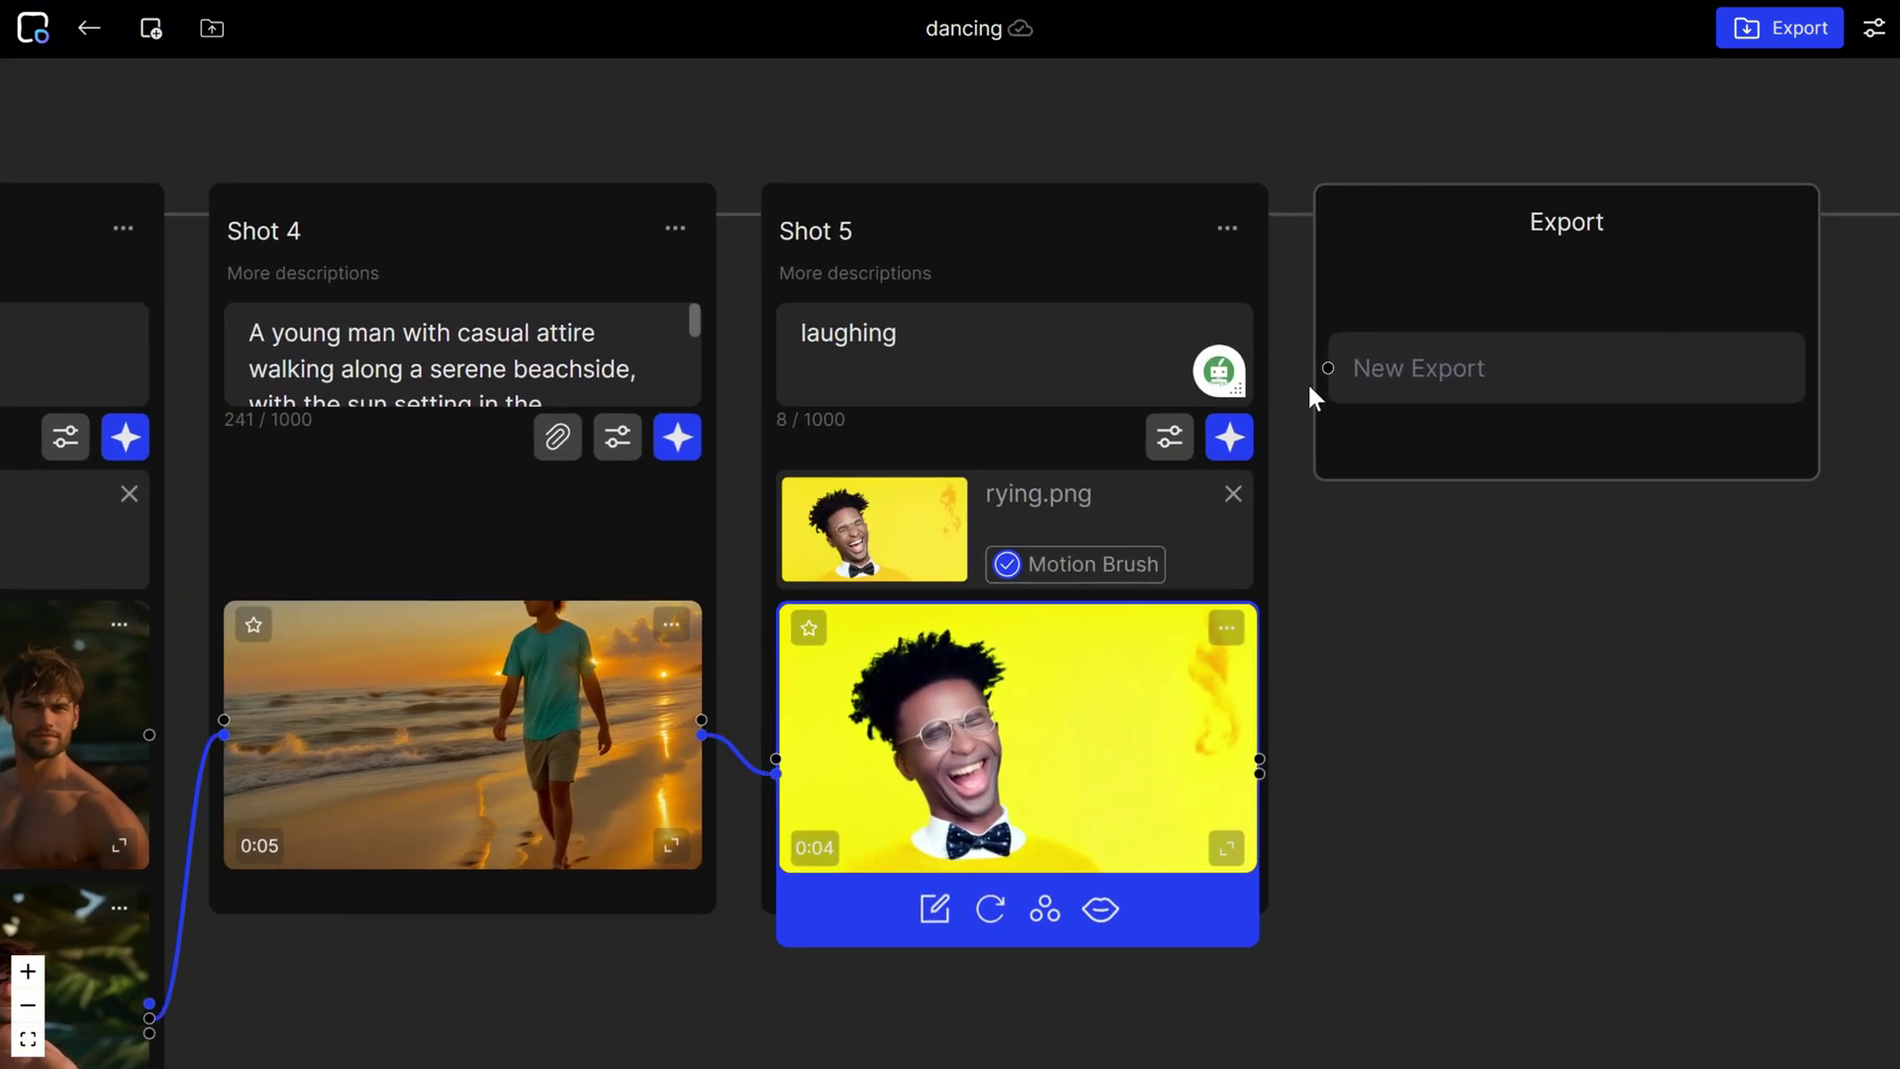
{"action": "left_click_drag", "start_coordinate": [1313, 511], "coordinate": [1319, 551]}
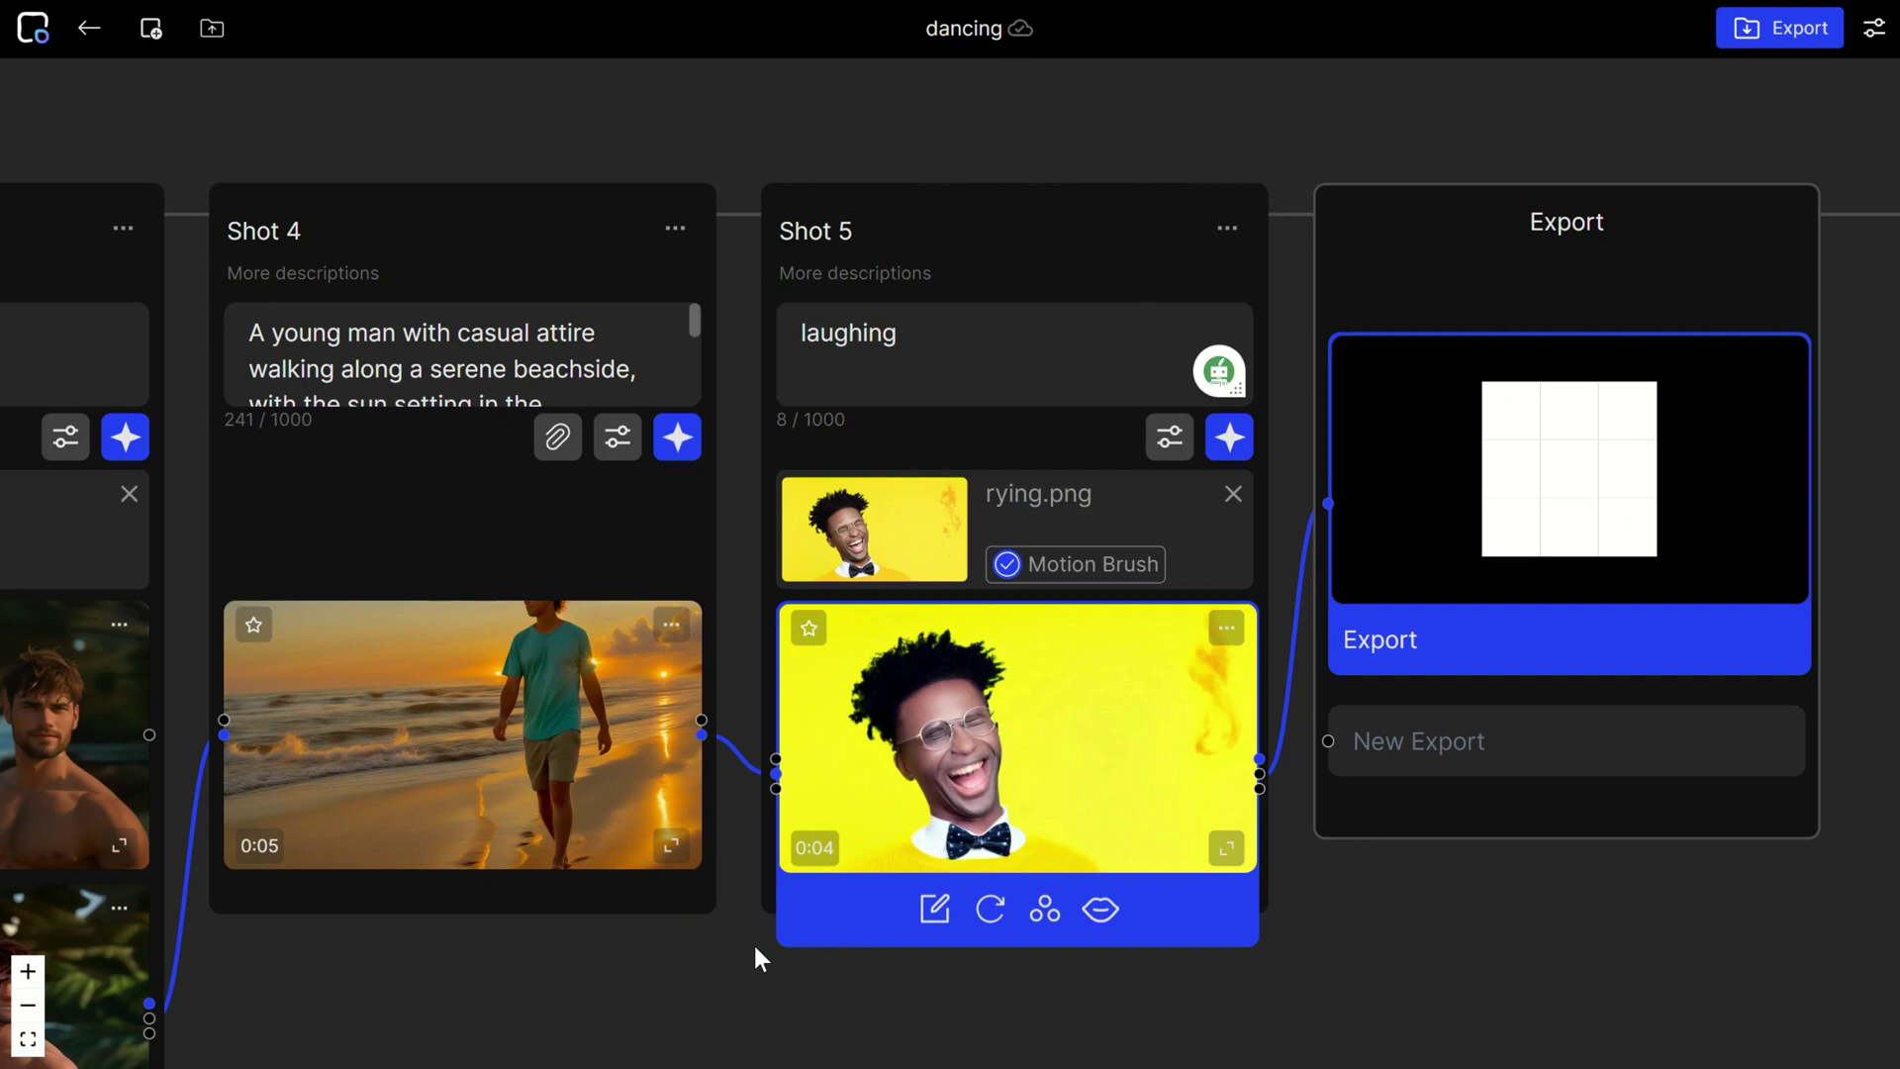
{"action": "scroll", "coordinate": [607, 1010], "scroll_direction": "down", "scroll_amount": 3}
{"action": "scroll", "coordinate": [1031, 752], "scroll_direction": "down", "scroll_amount": 3}
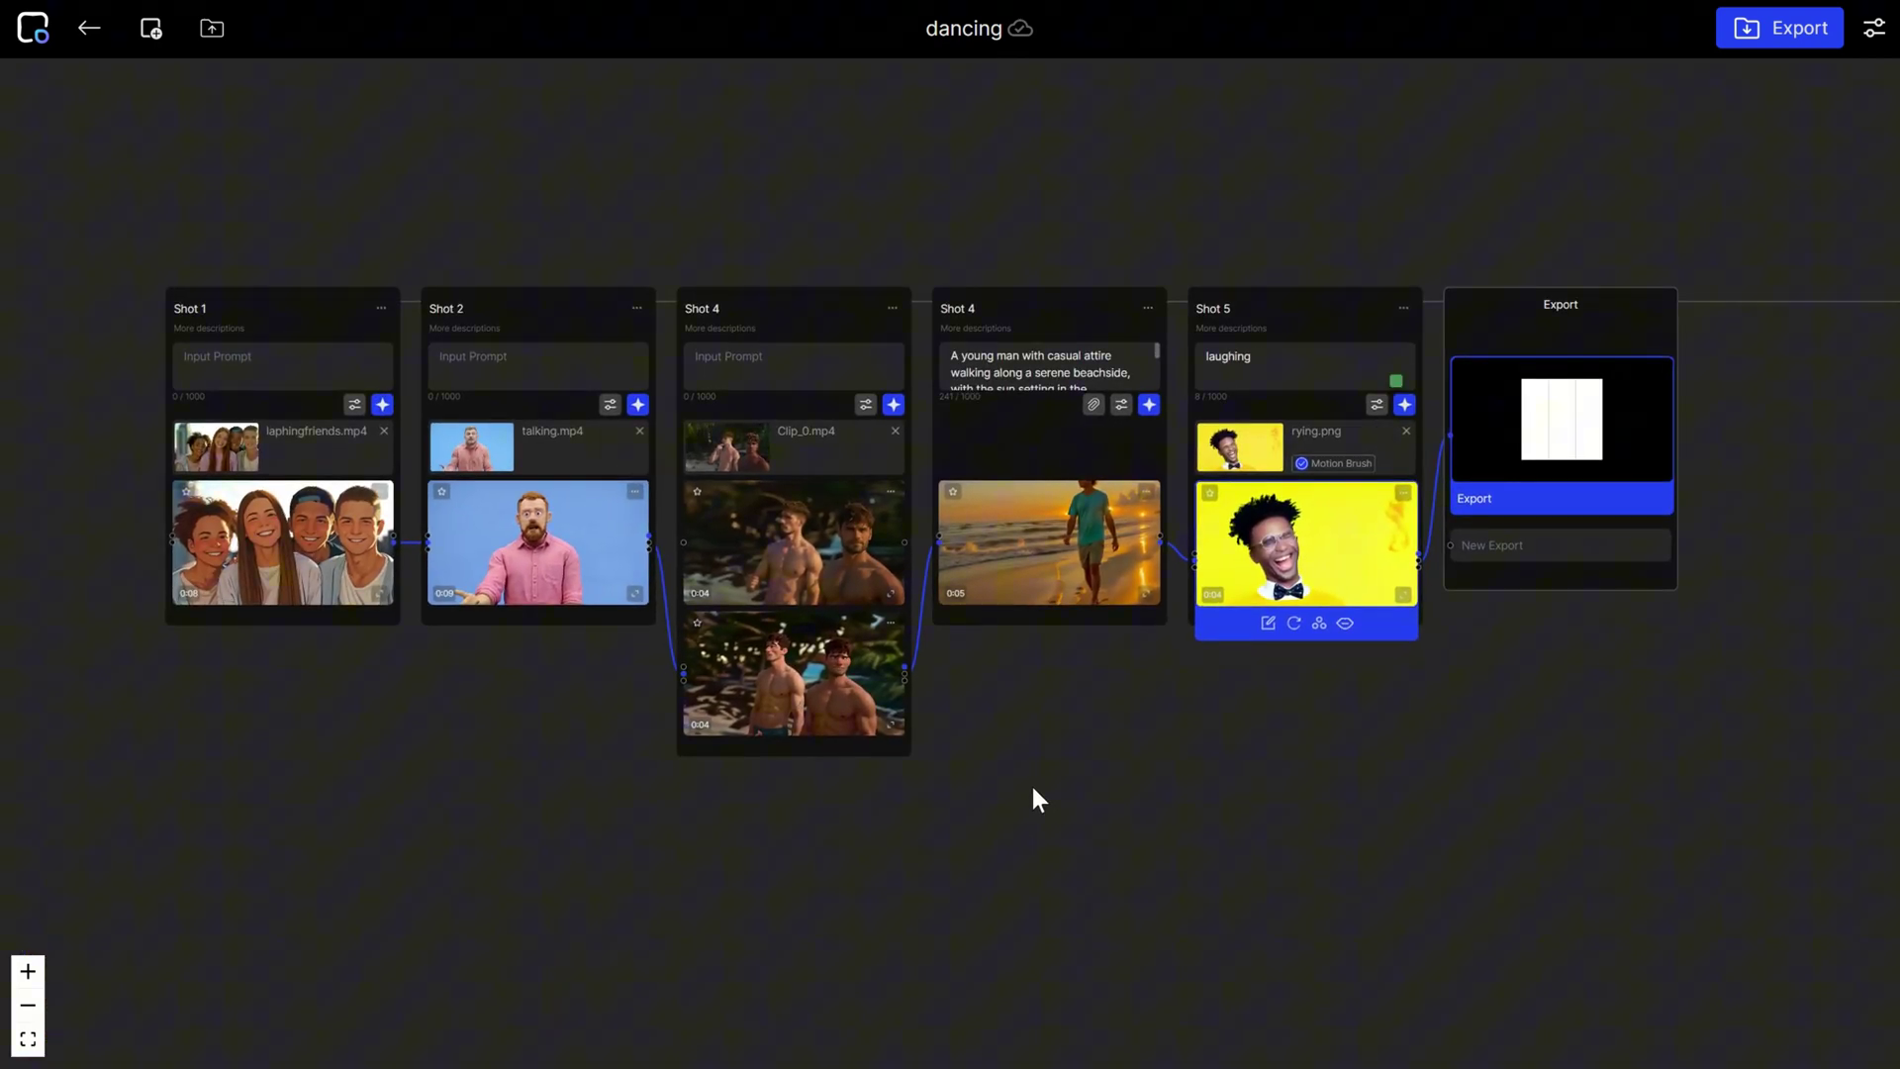
{"action": "scroll", "coordinate": [1031, 798], "scroll_direction": "up", "scroll_amount": 3}
{"action": "scroll", "coordinate": [1392, 758], "scroll_direction": "right", "scroll_amount": 5}
{"action": "scroll", "coordinate": [1382, 648], "scroll_direction": "up", "scroll_amount": 3}
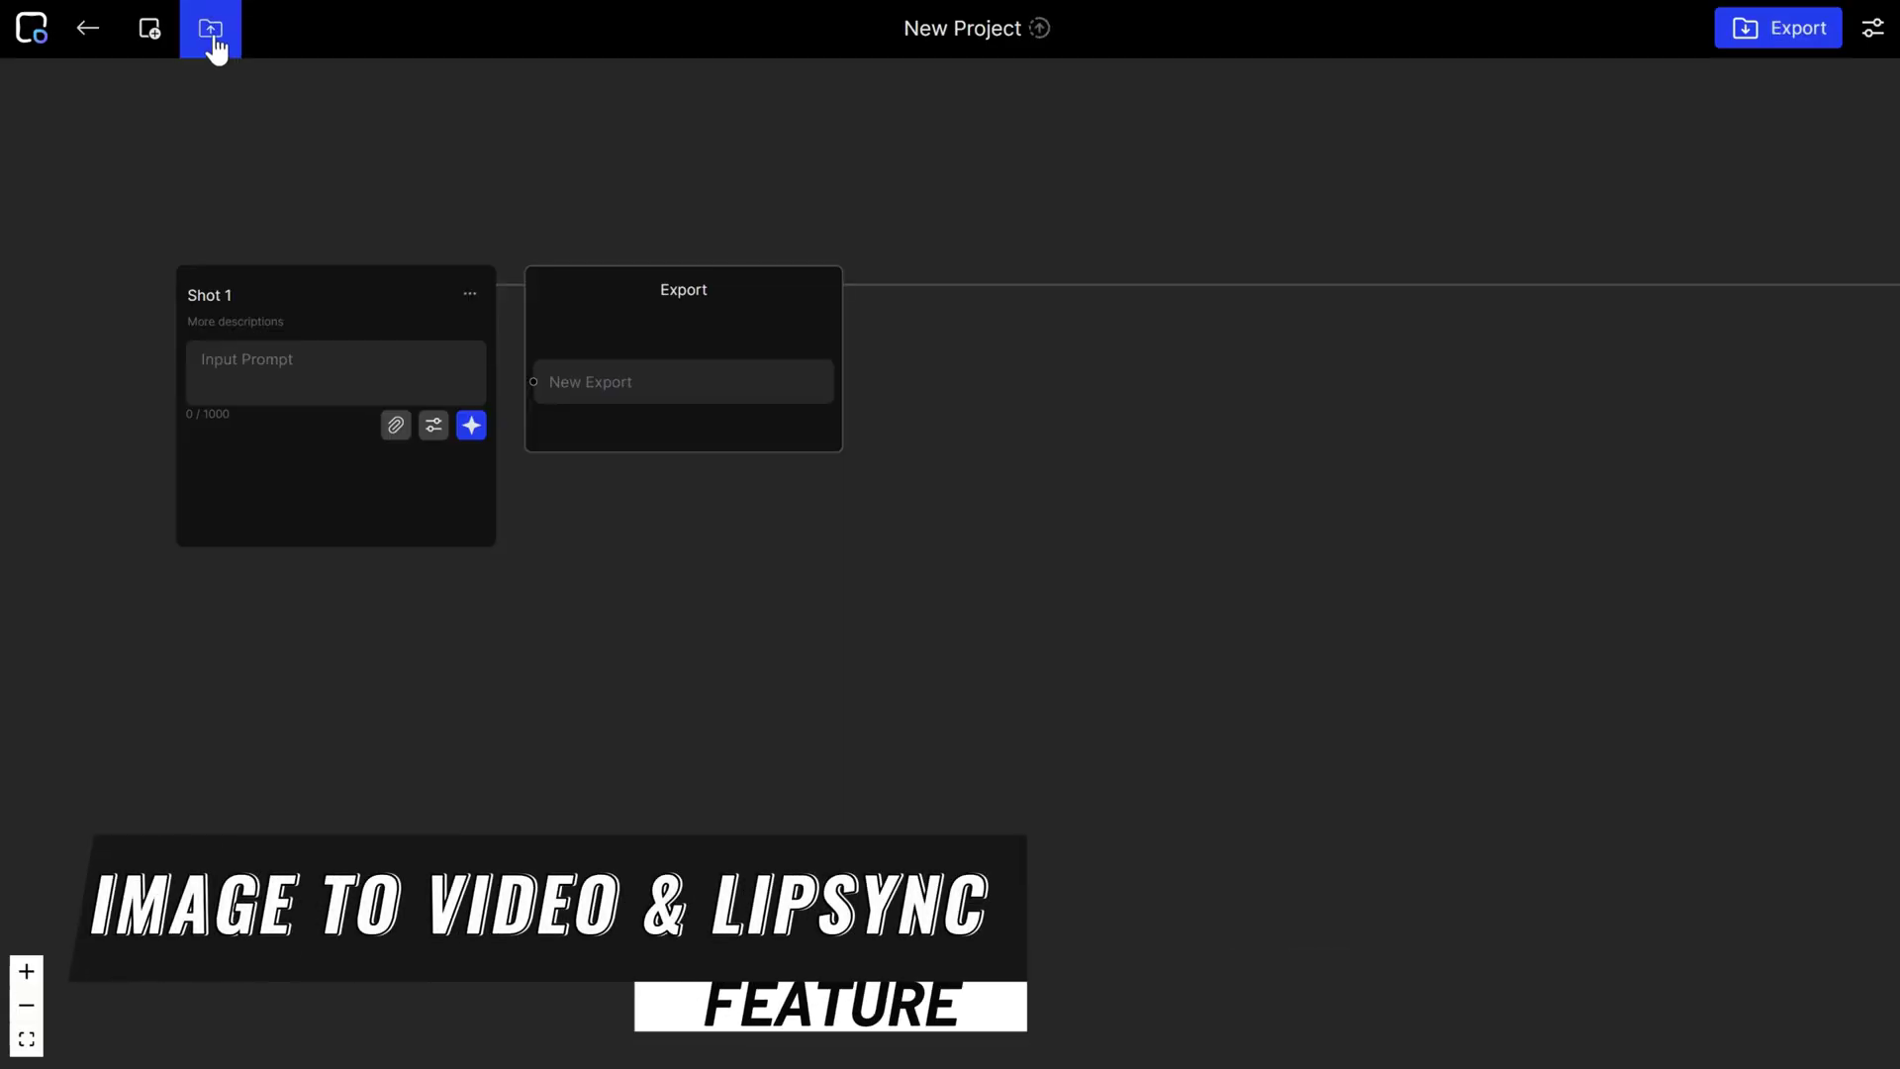
Step: Batch upload the two guitar girl images so they become Shot 2 and Shot 3
{"action": "left_click", "coordinate": [213, 31]}
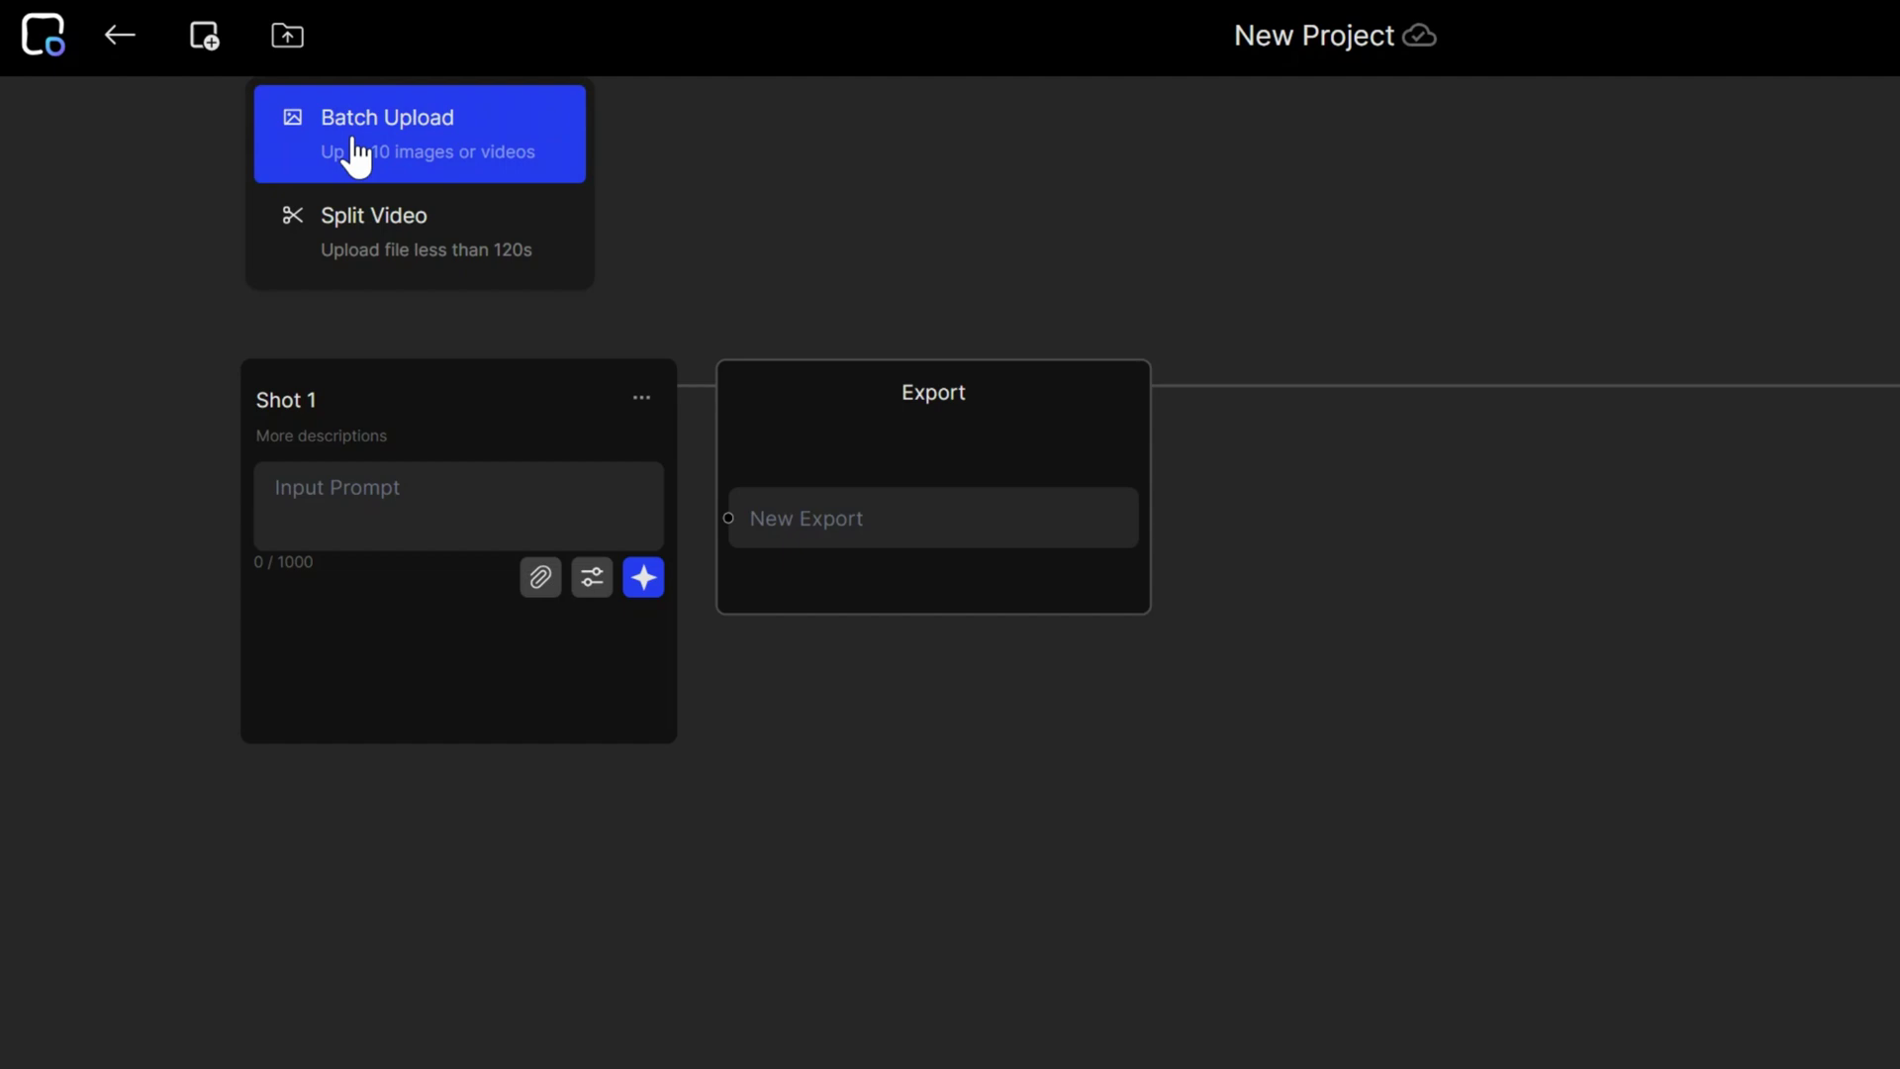
{"action": "left_click", "coordinate": [354, 150]}
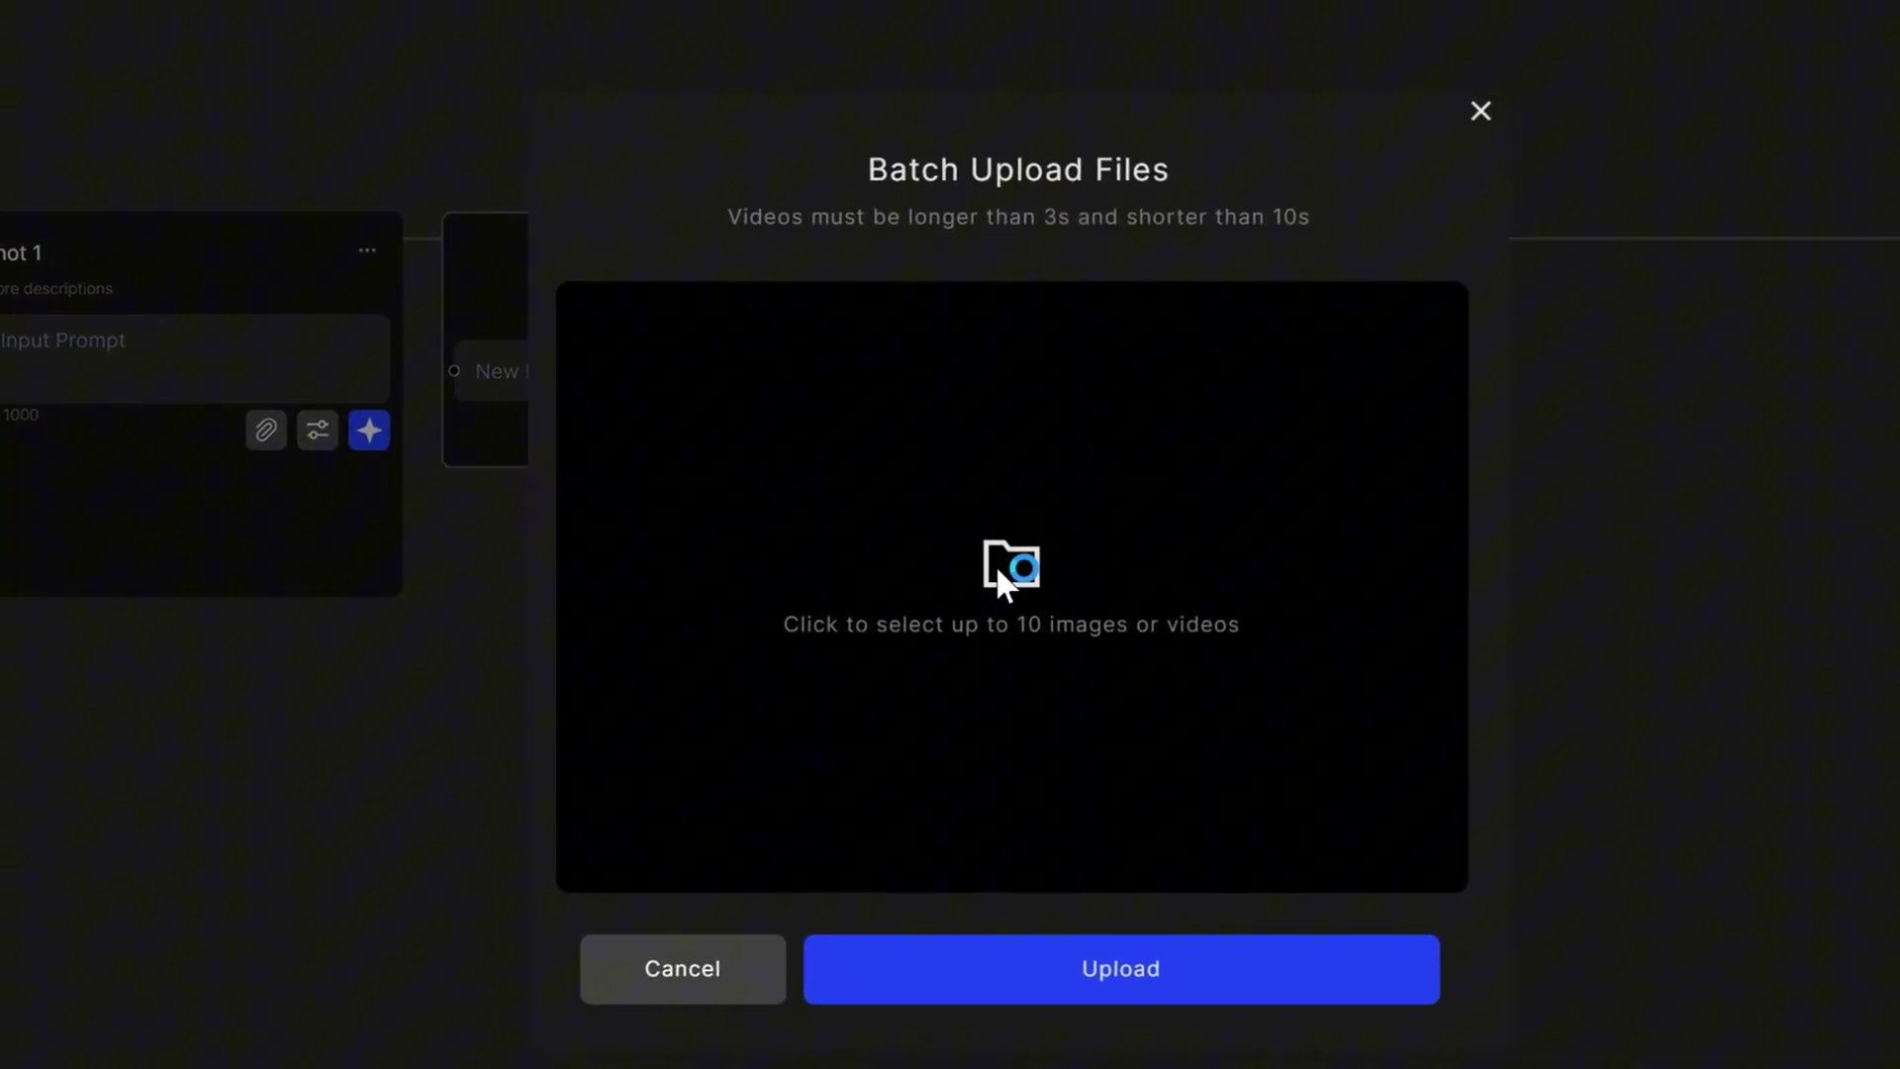
{"action": "left_click", "coordinate": [1137, 630]}
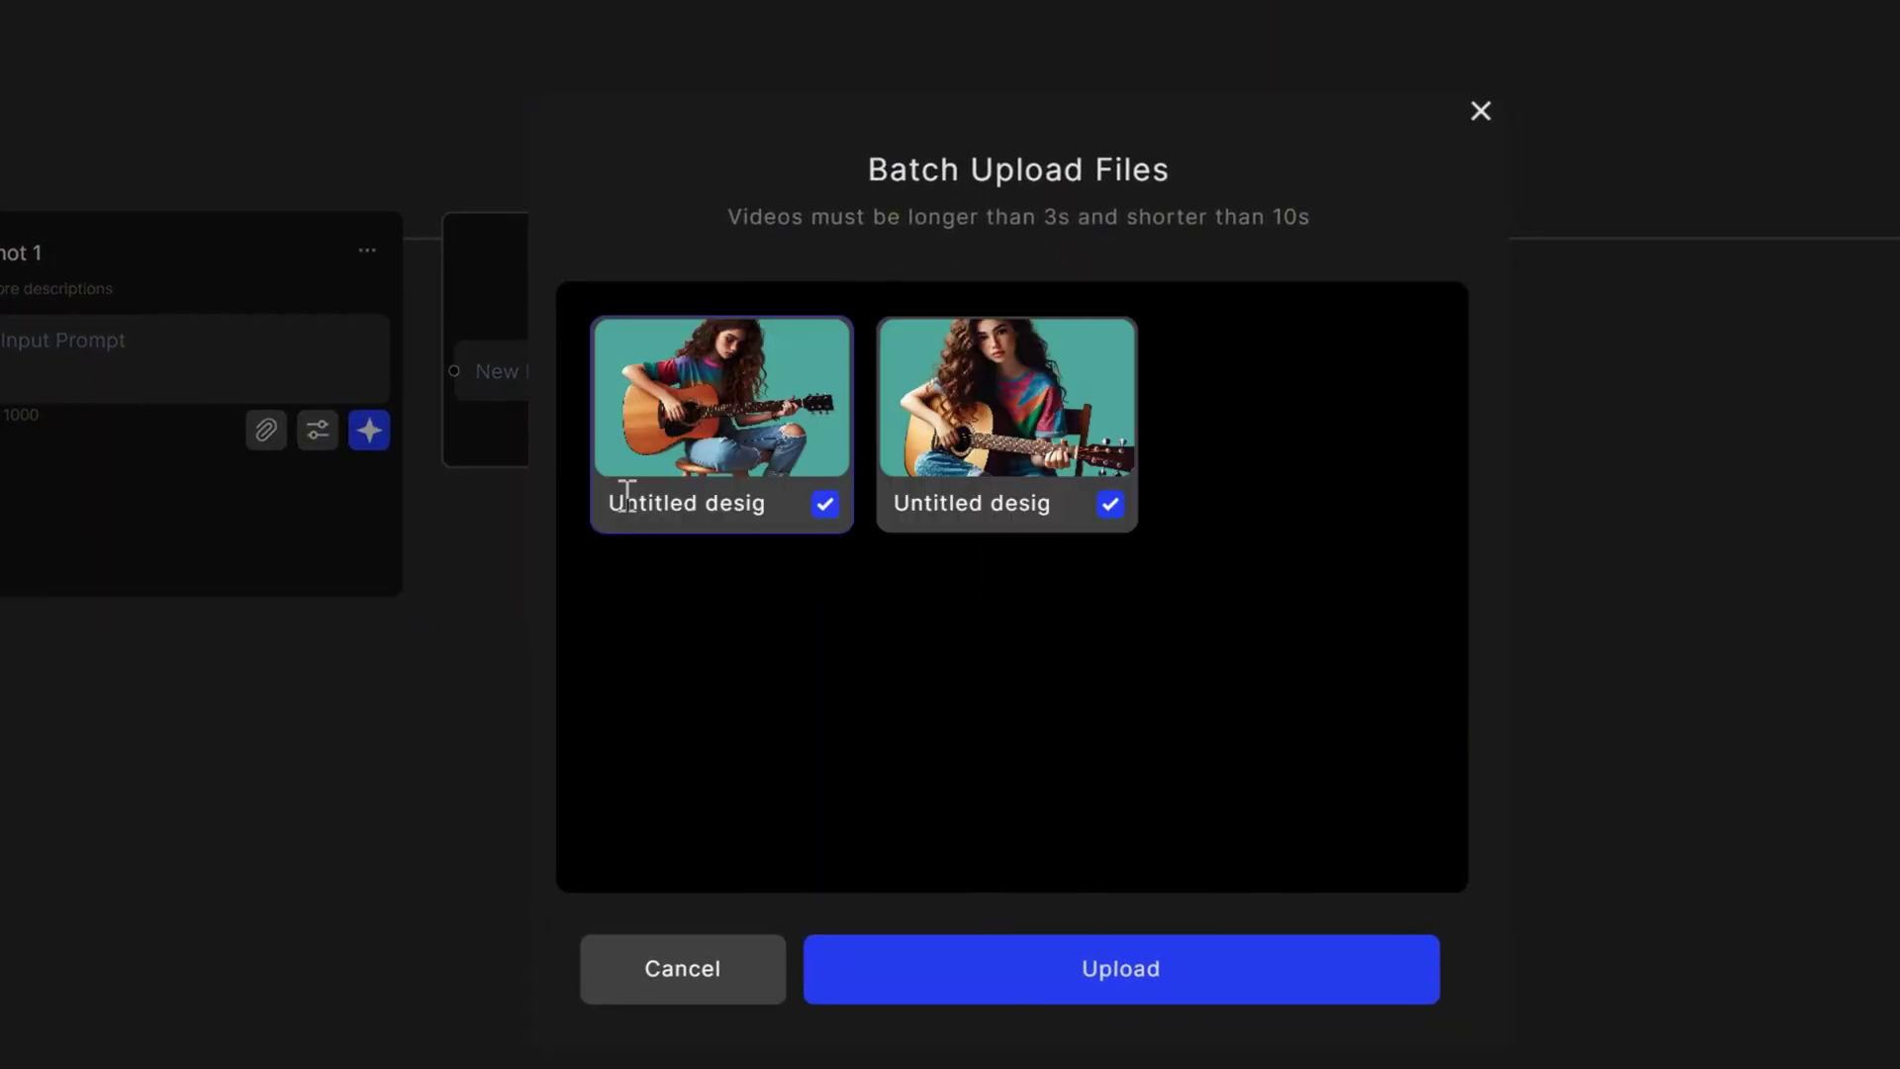
{"action": "left_click", "coordinate": [1035, 973]}
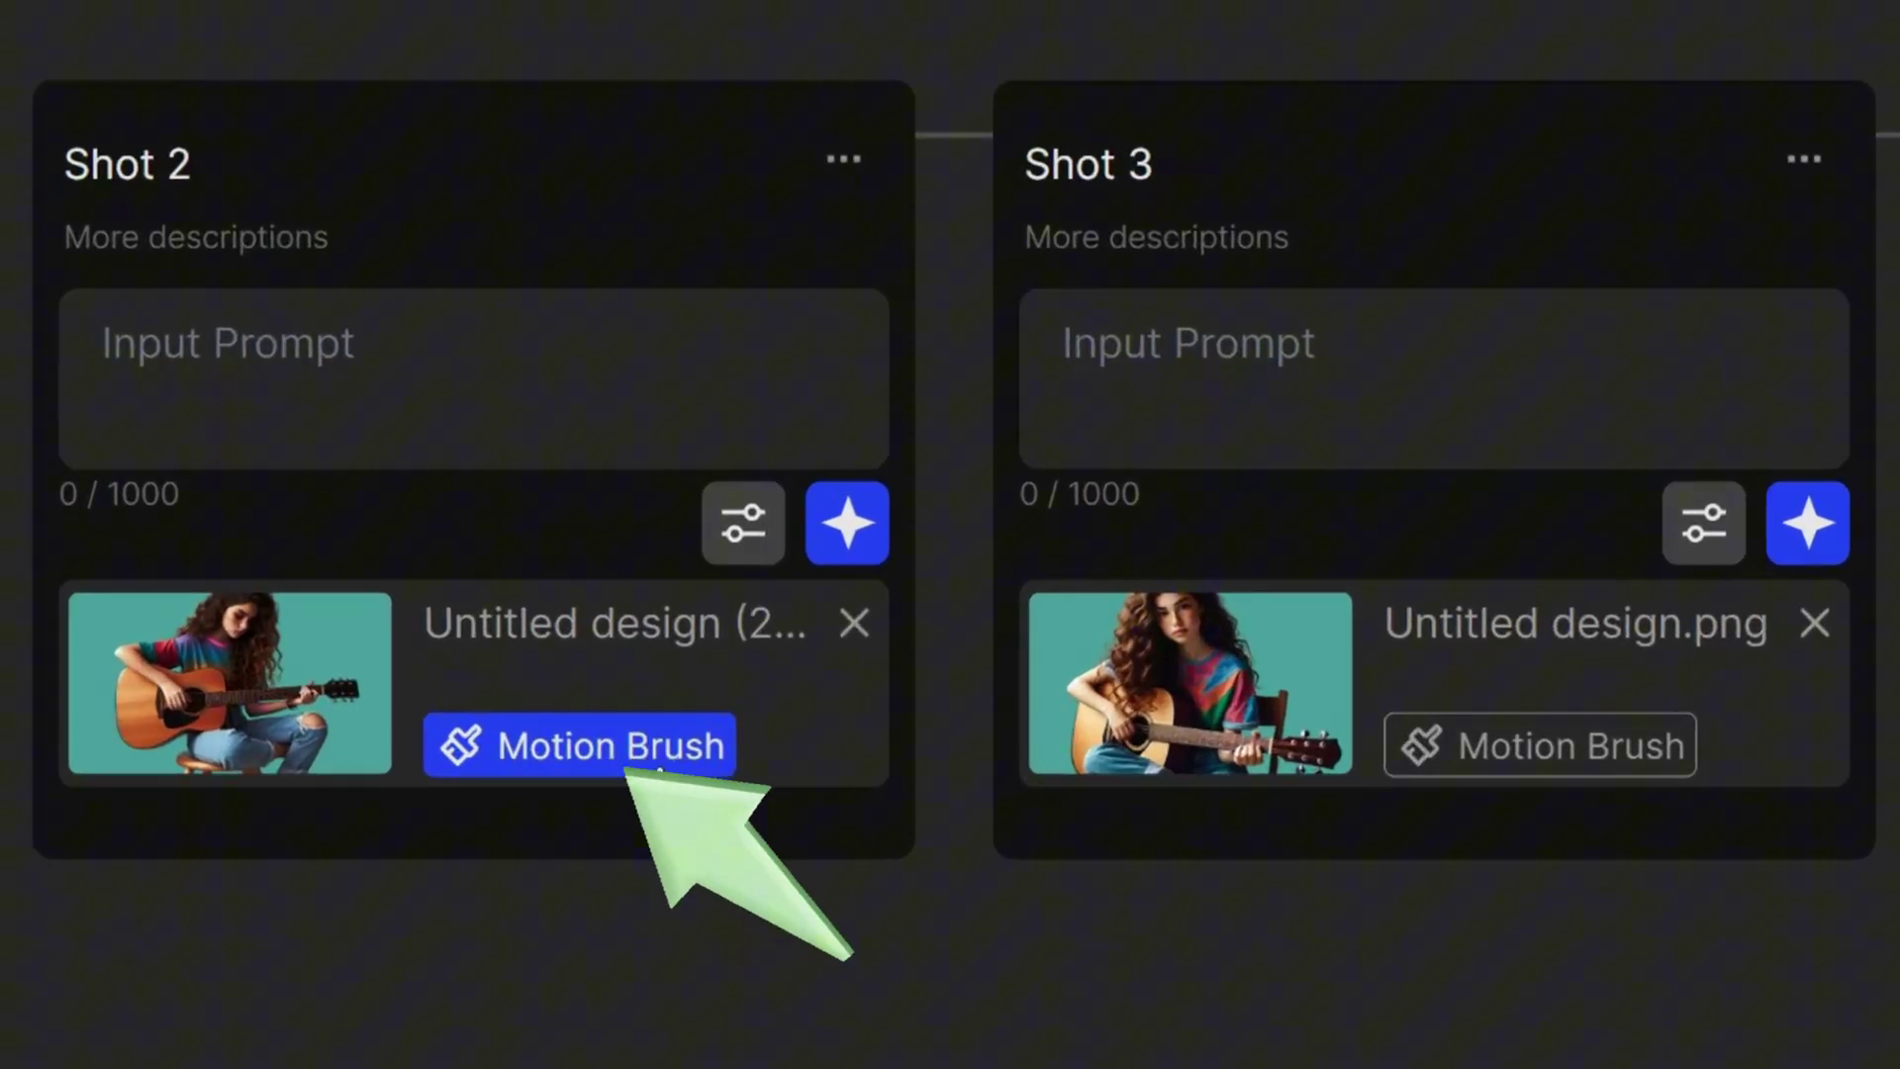
Step: Paint motion-brush strokes over the guitarist's strumming and fretting hands in Shot 2's image and save the mask
{"action": "left_click", "coordinate": [664, 782]}
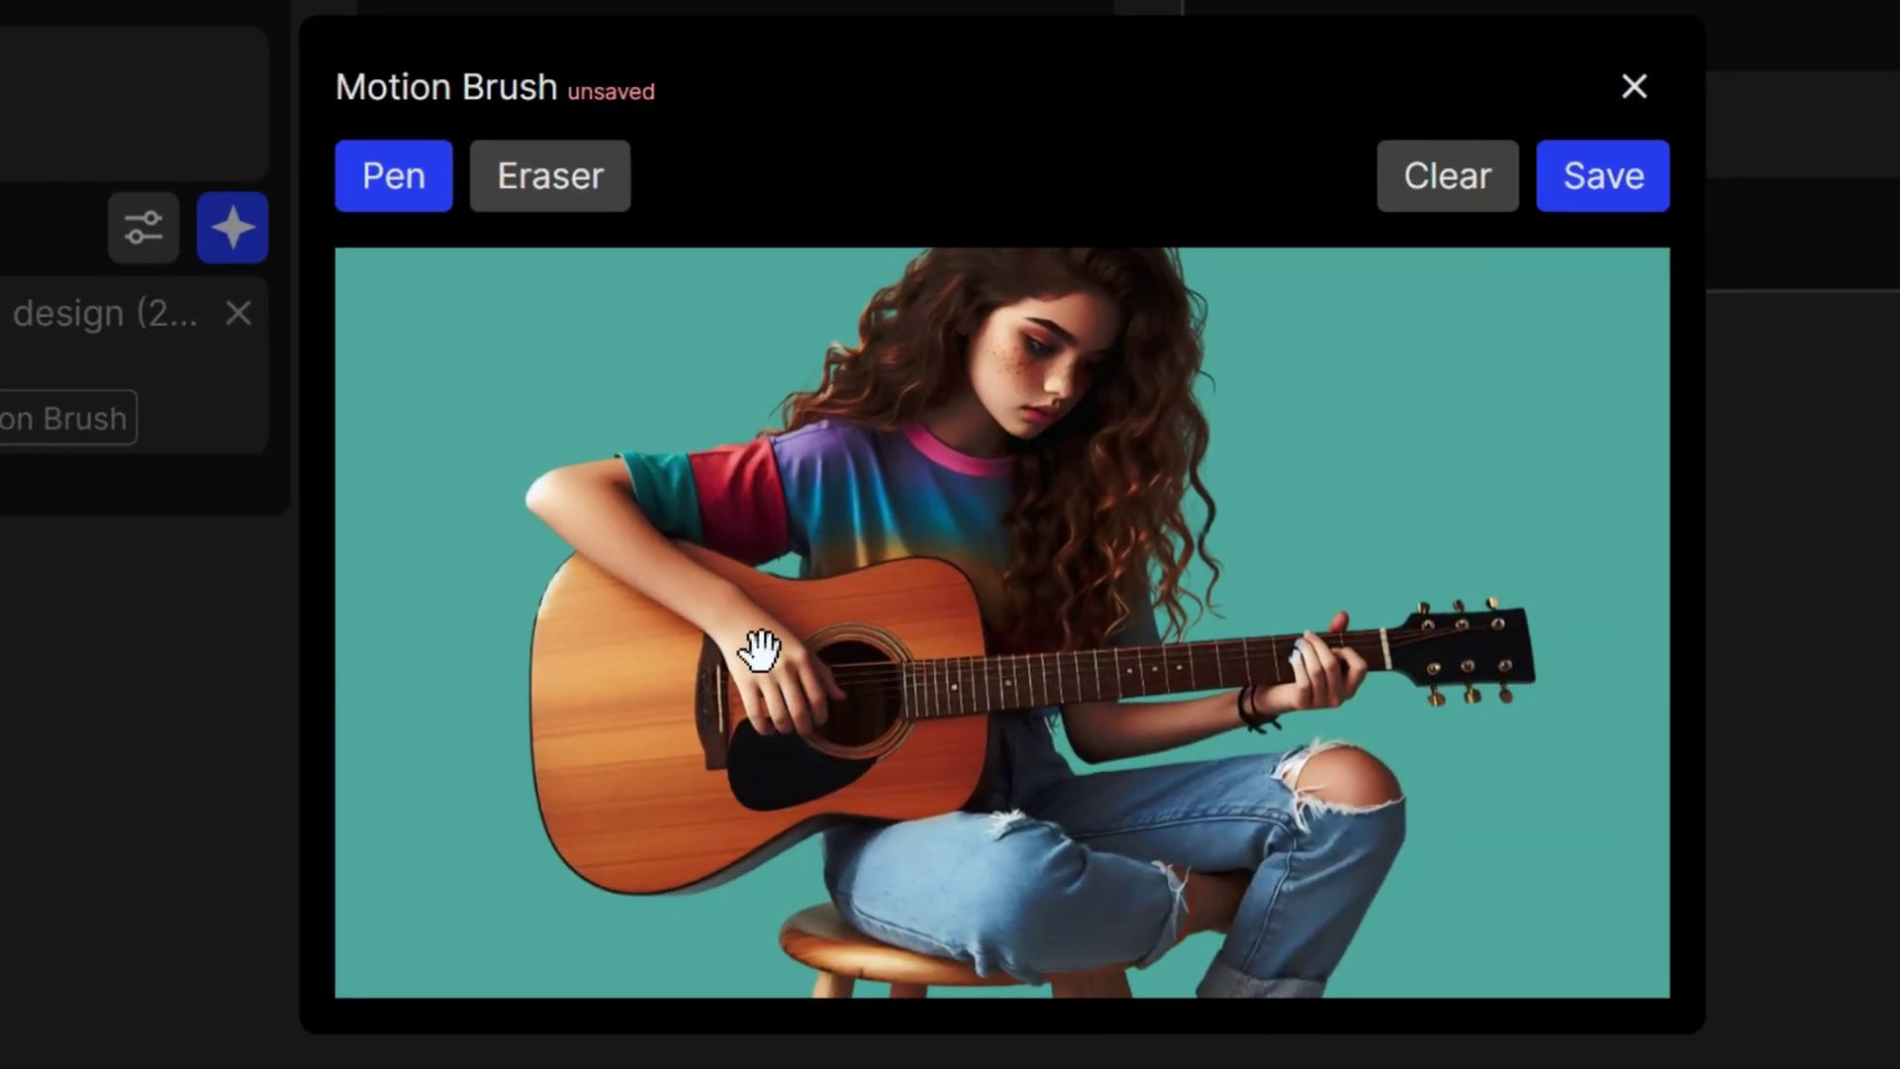
{"action": "left_click_drag", "start_coordinate": [760, 651], "coordinate": [806, 669]}
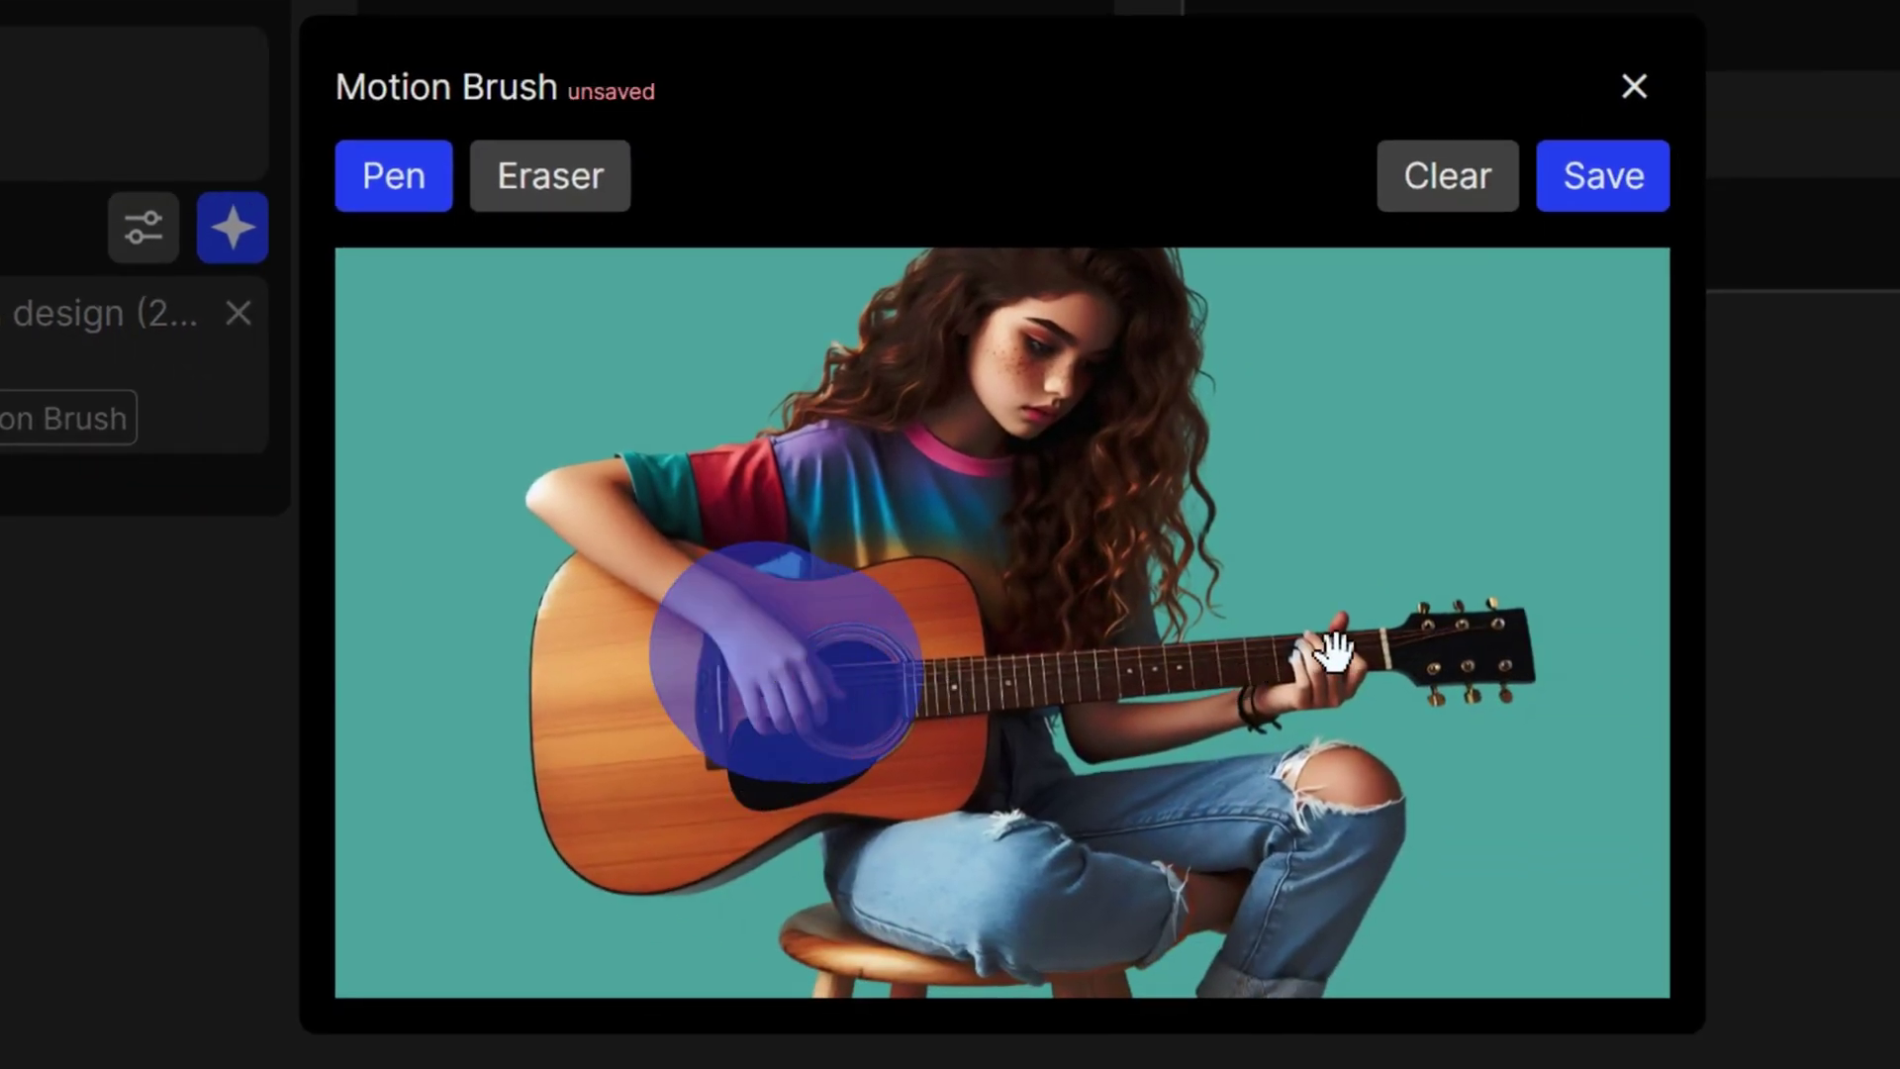
{"action": "left_click_drag", "start_coordinate": [1324, 658], "coordinate": [1298, 658]}
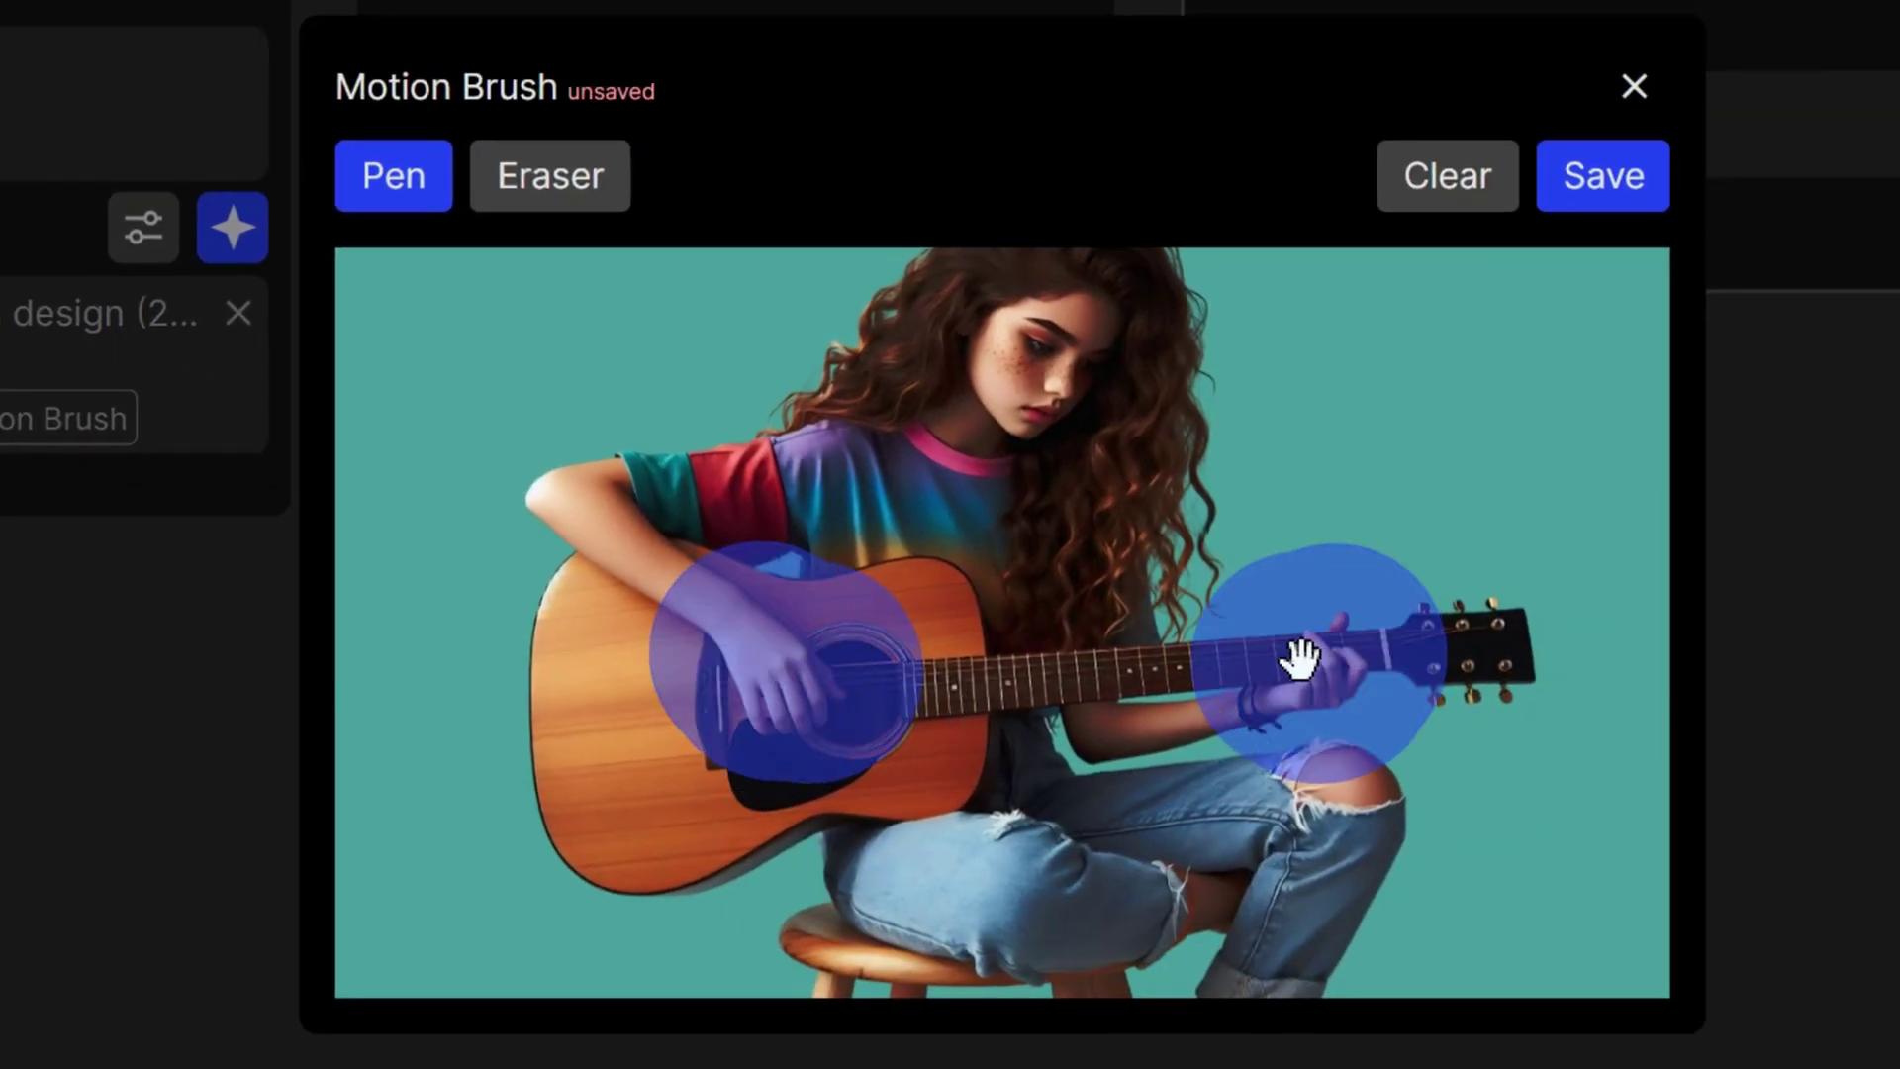
{"action": "left_click", "coordinate": [1623, 196]}
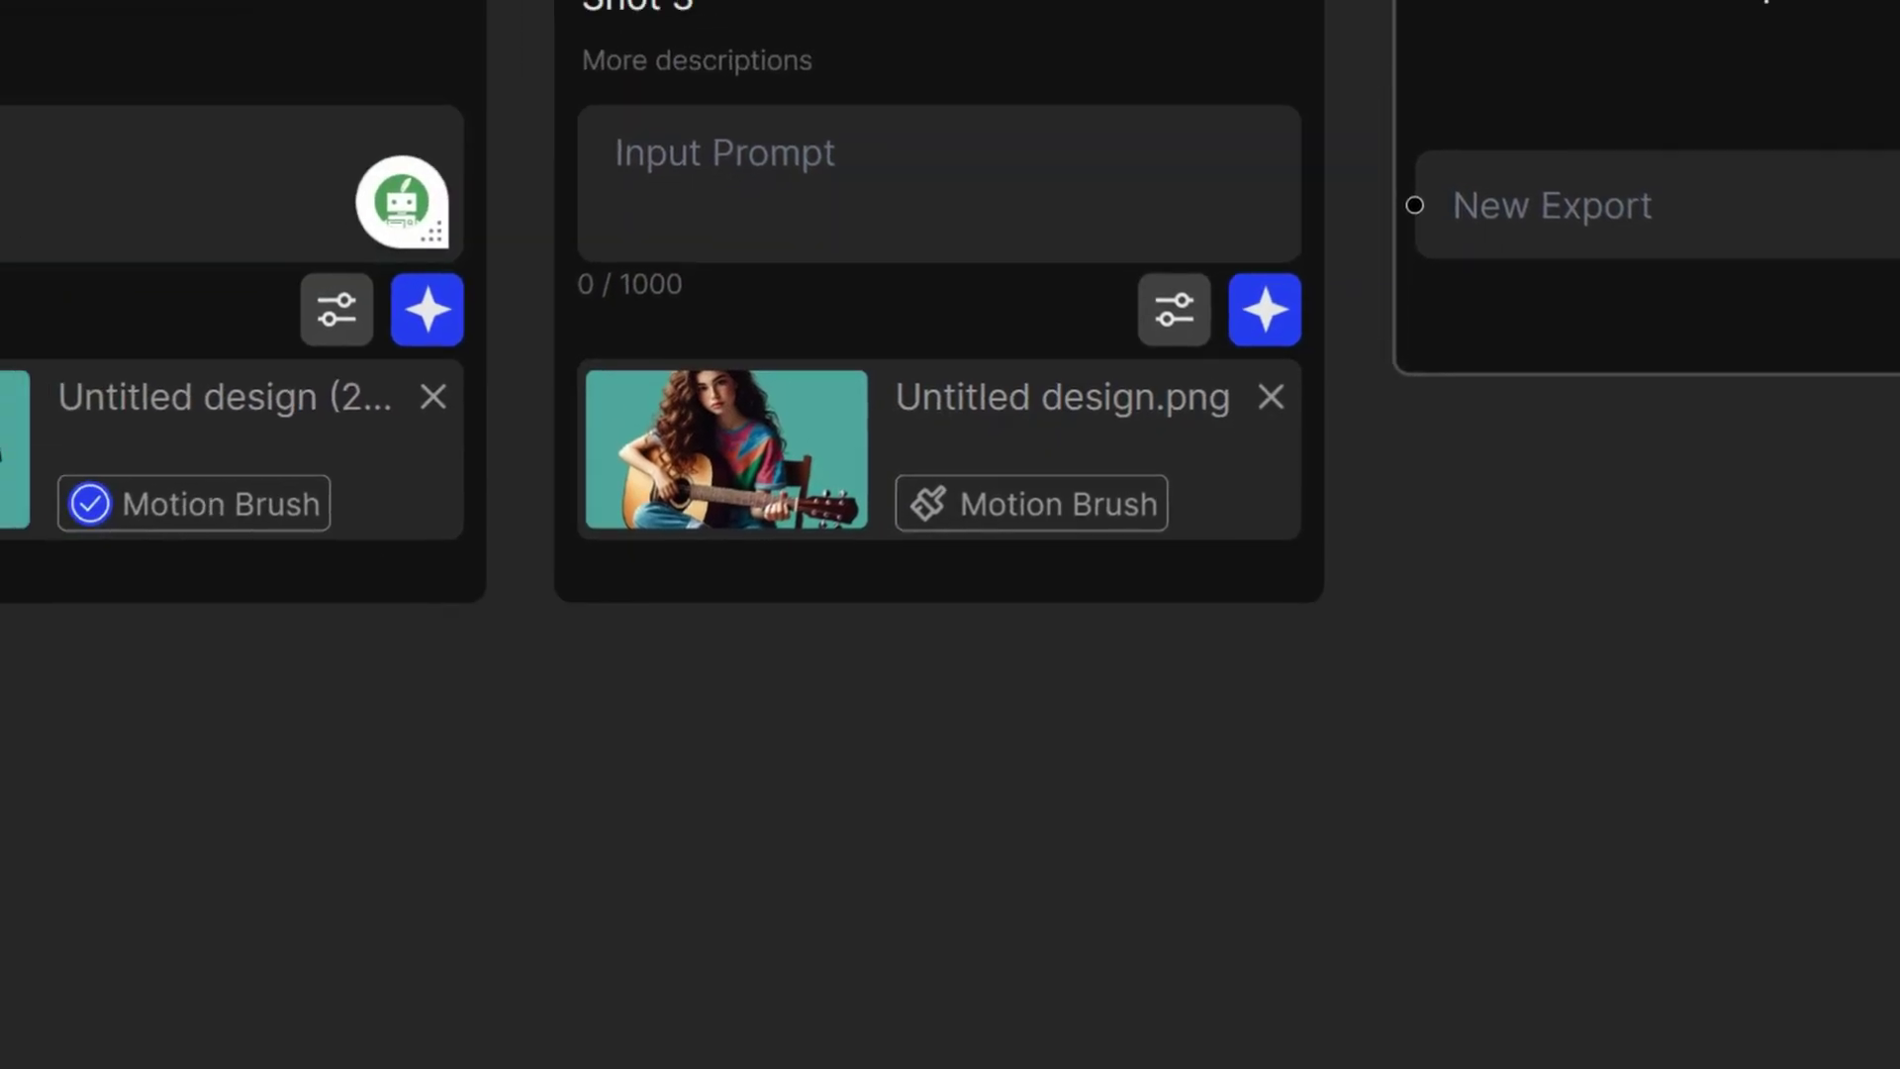
Step: Write Shot 2's prompt as 'girl playing guitar with her hands'
{"action": "type", "text": "playing g"}
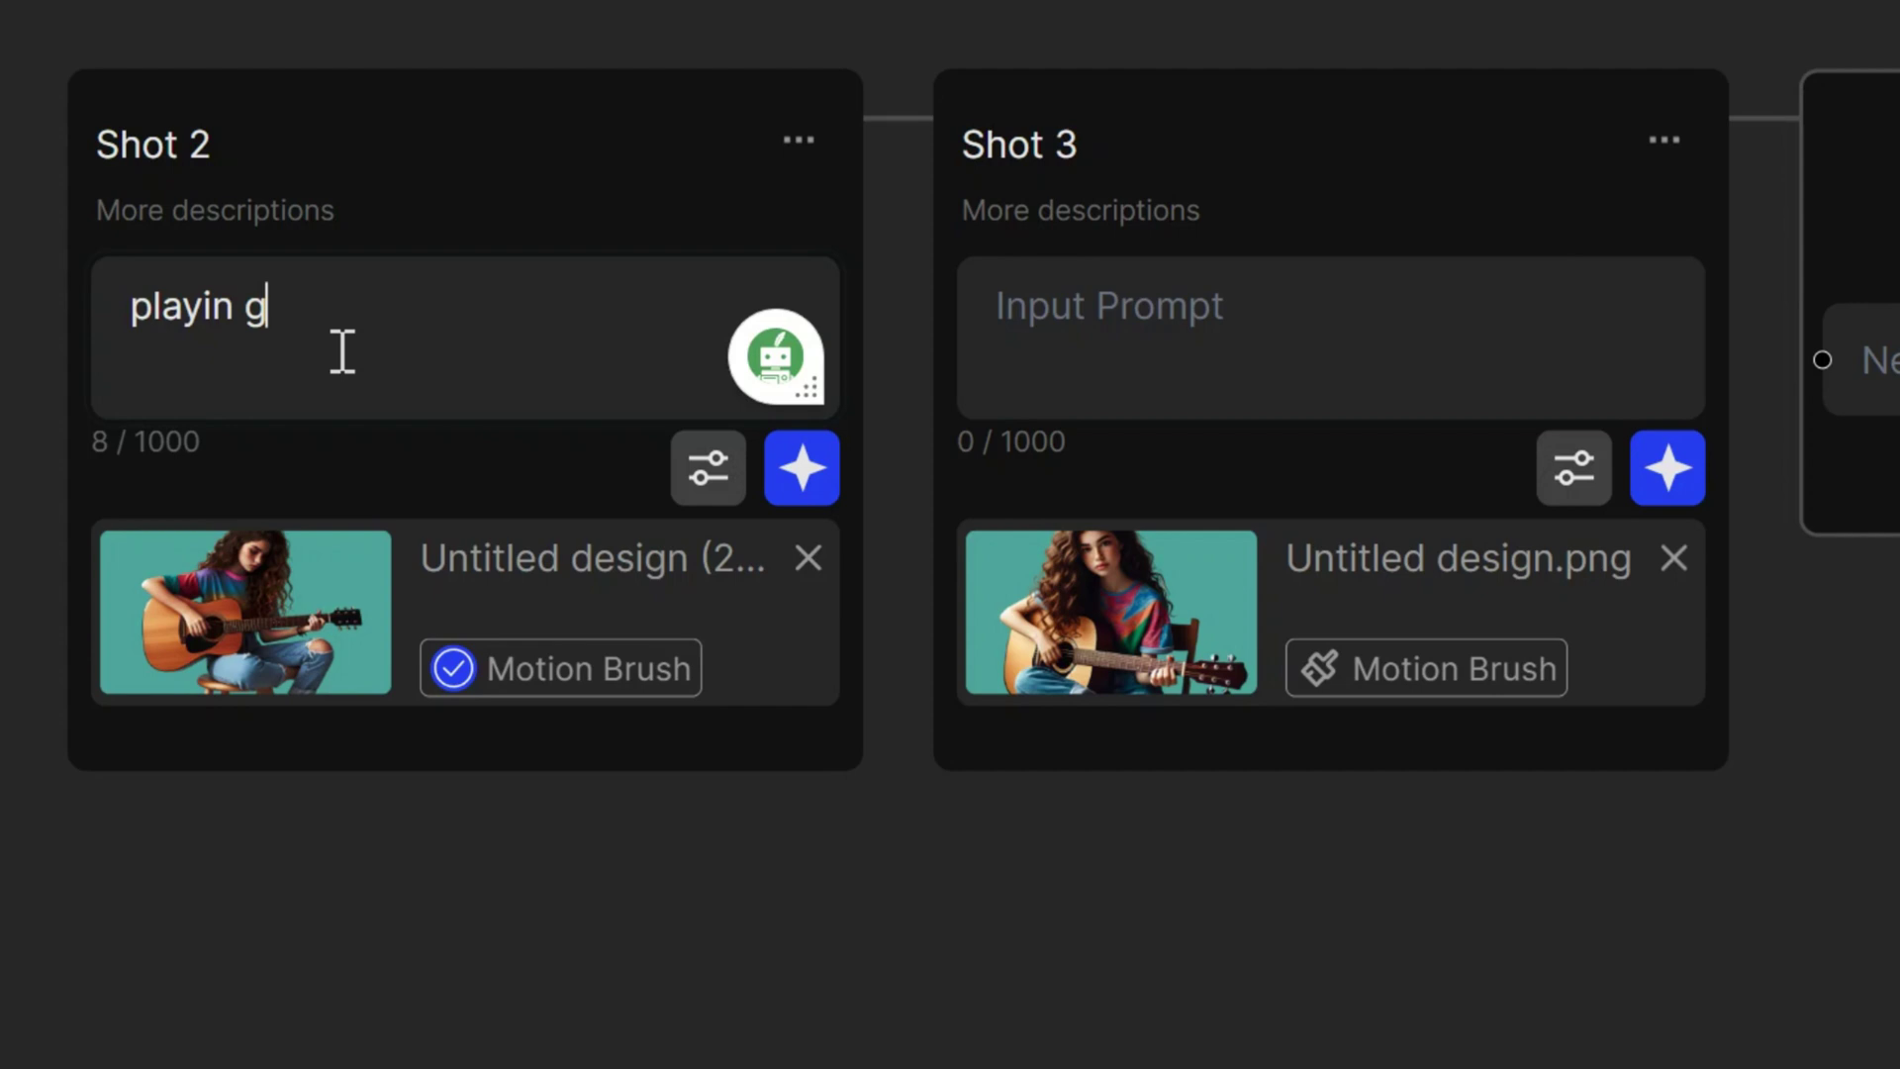
{"action": "type", "text": "uitar"}
{"action": "key", "text": "Home"}
{"action": "type", "text": "girl"}
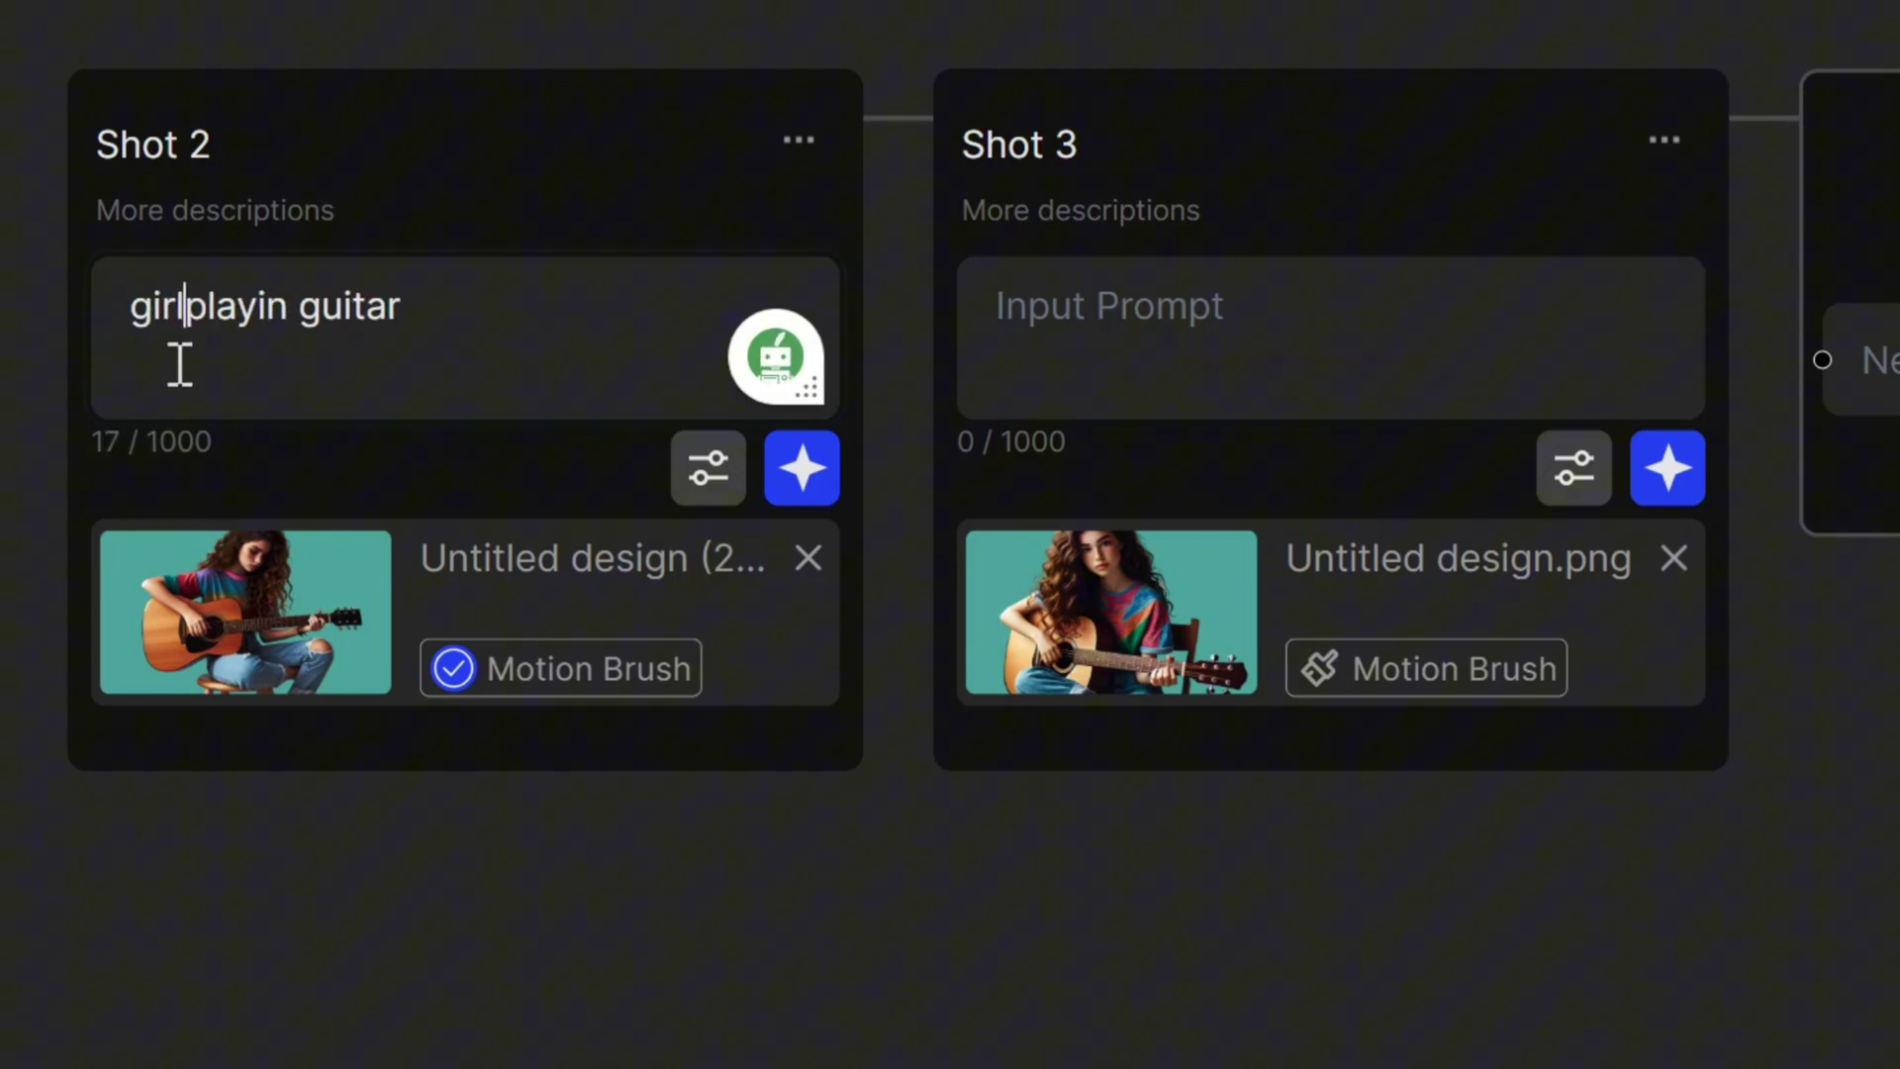
{"action": "left_click", "coordinate": [308, 315]}
{"action": "type", "text": "g"}
{"action": "left_click", "coordinate": [574, 297]}
{"action": "type", "text": "with her hands"}
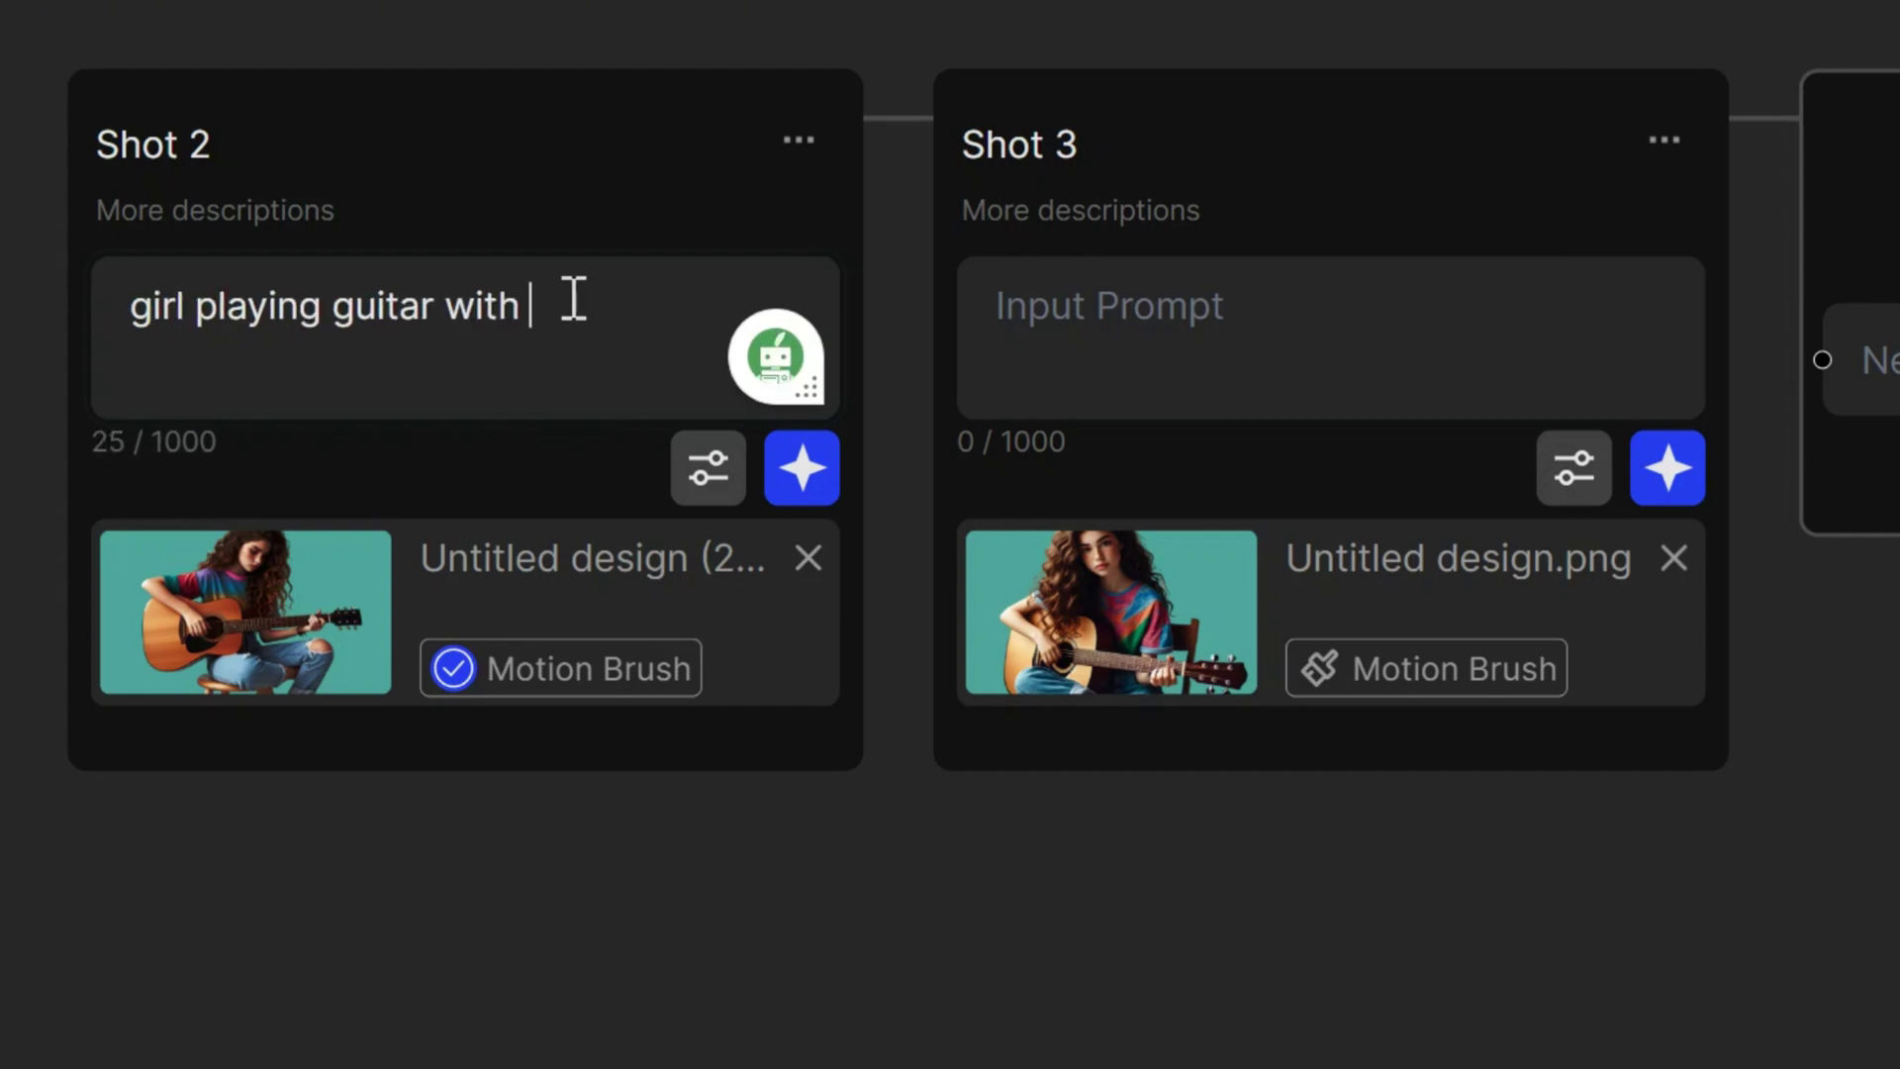
Step: Set Shot 2's clip duration to 4s in its generation settings
{"action": "left_click", "coordinate": [722, 492]}
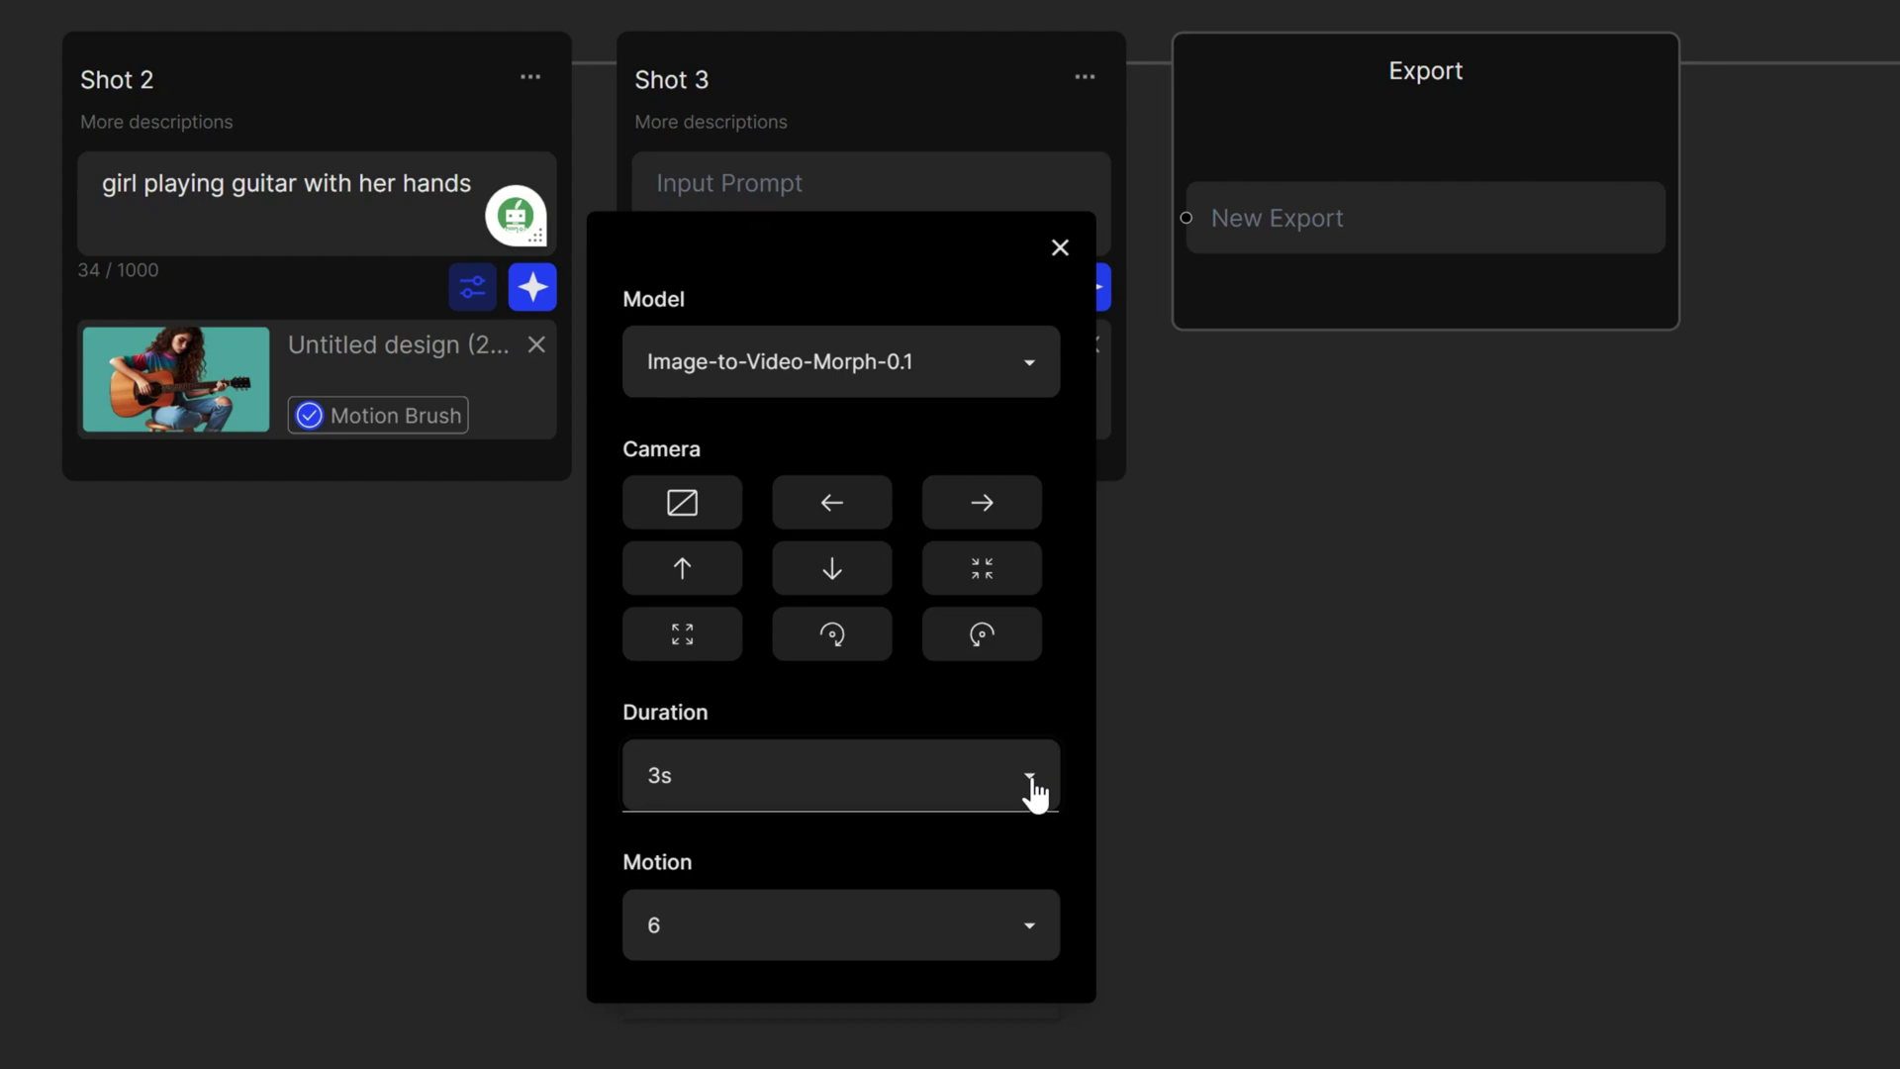
{"action": "left_click", "coordinate": [1030, 782]}
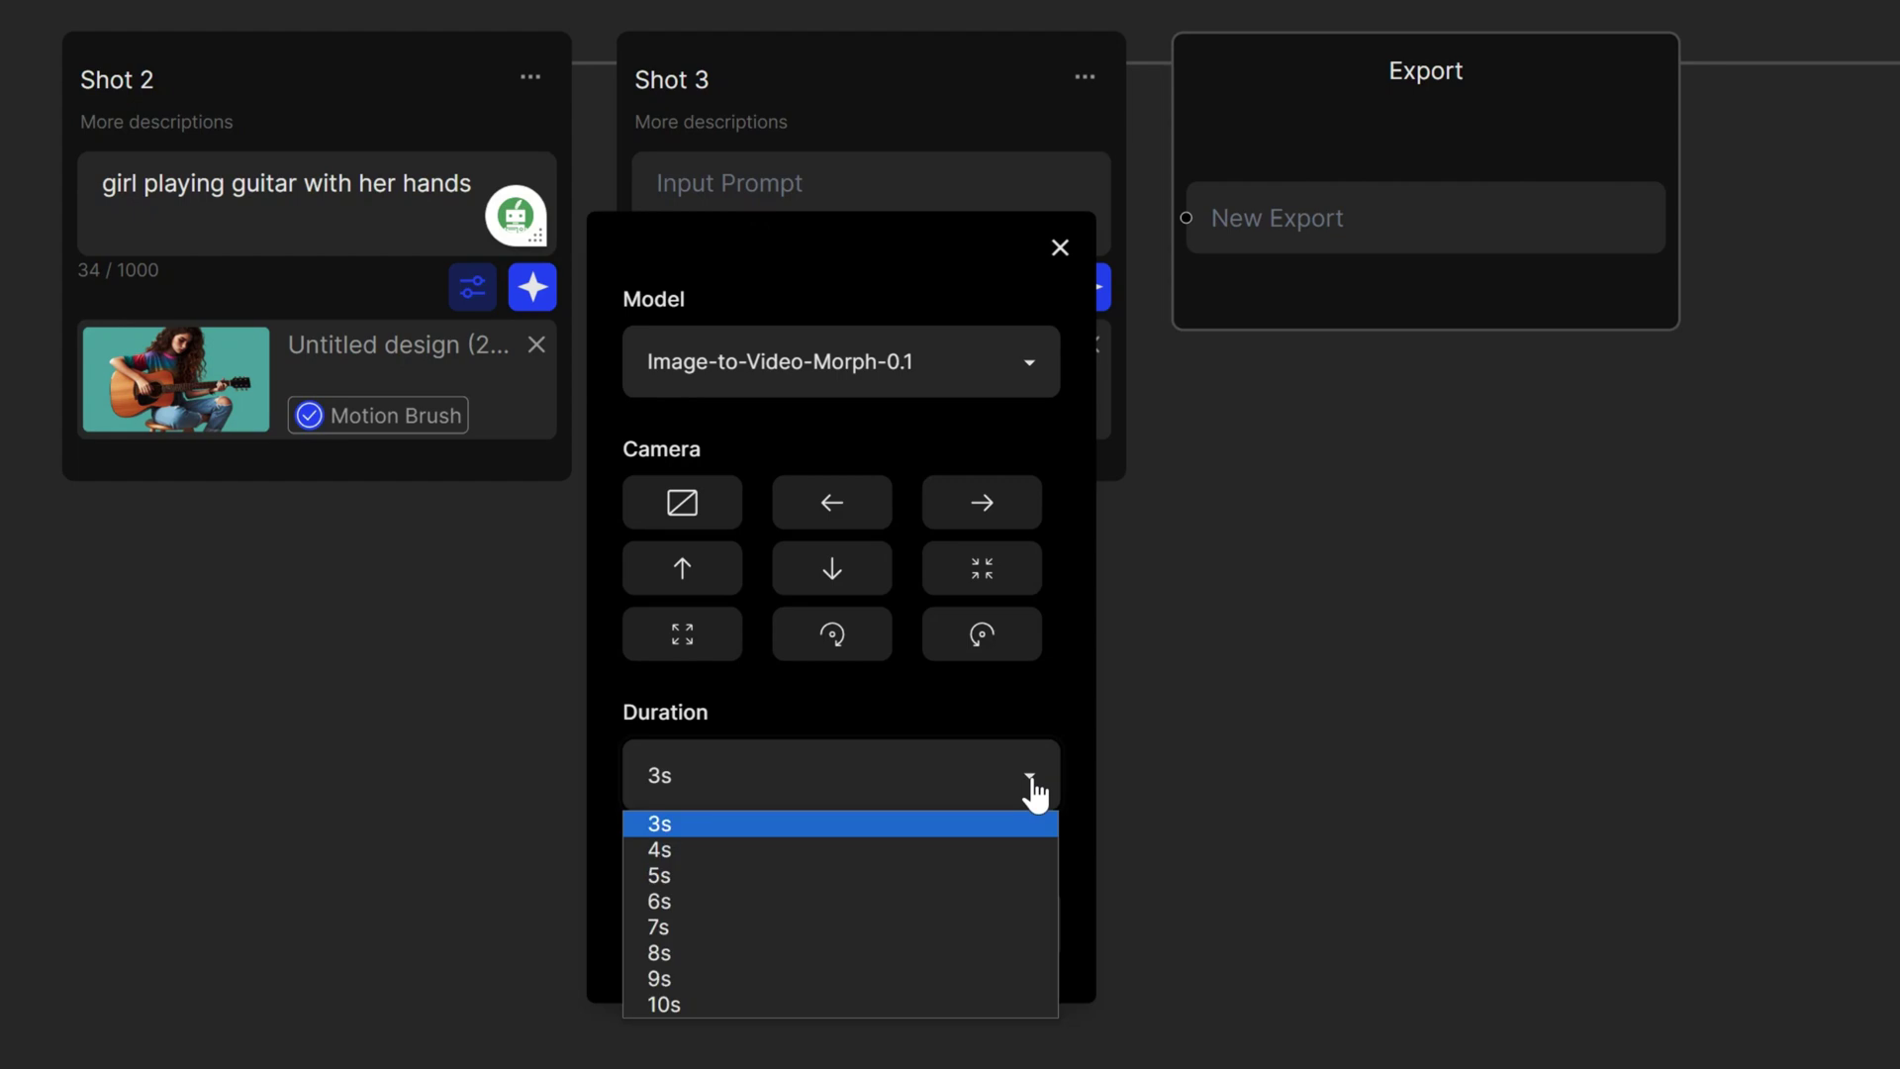
{"action": "left_click", "coordinate": [698, 847]}
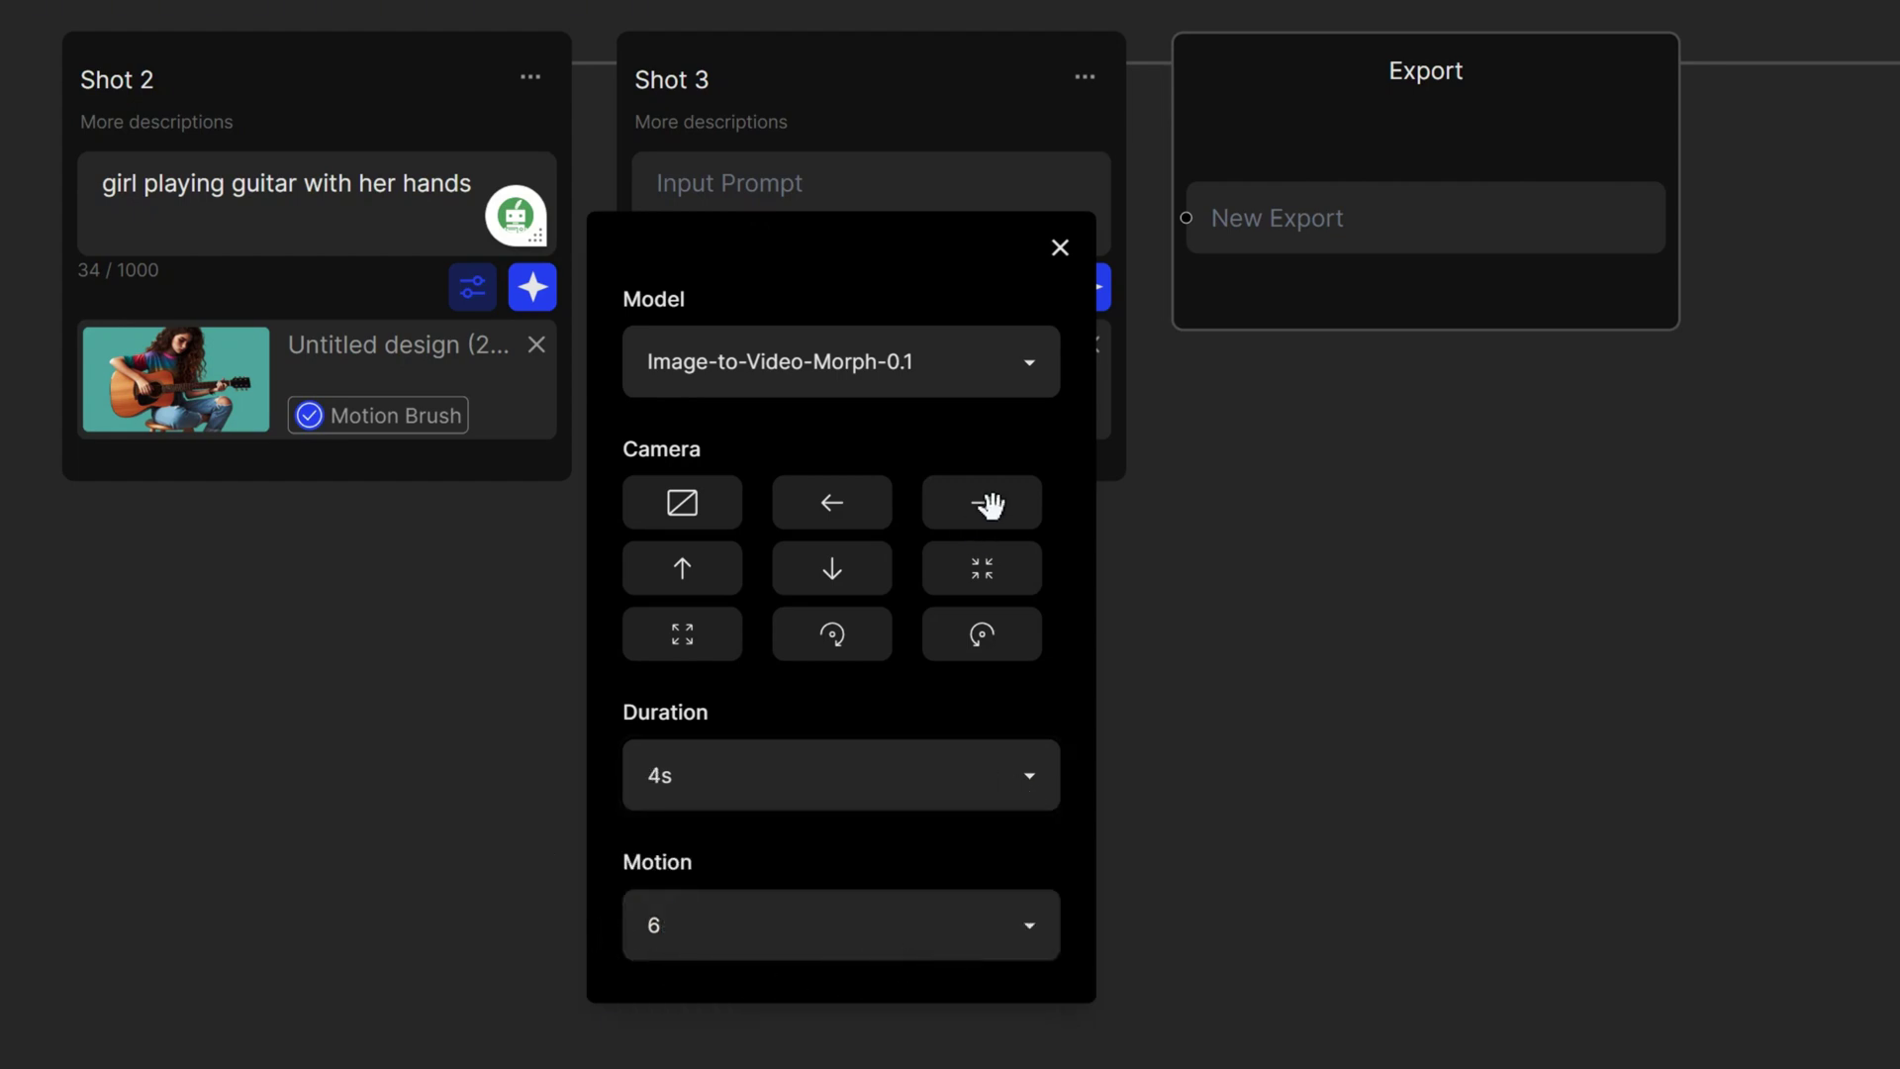
{"action": "left_click", "coordinate": [1060, 248]}
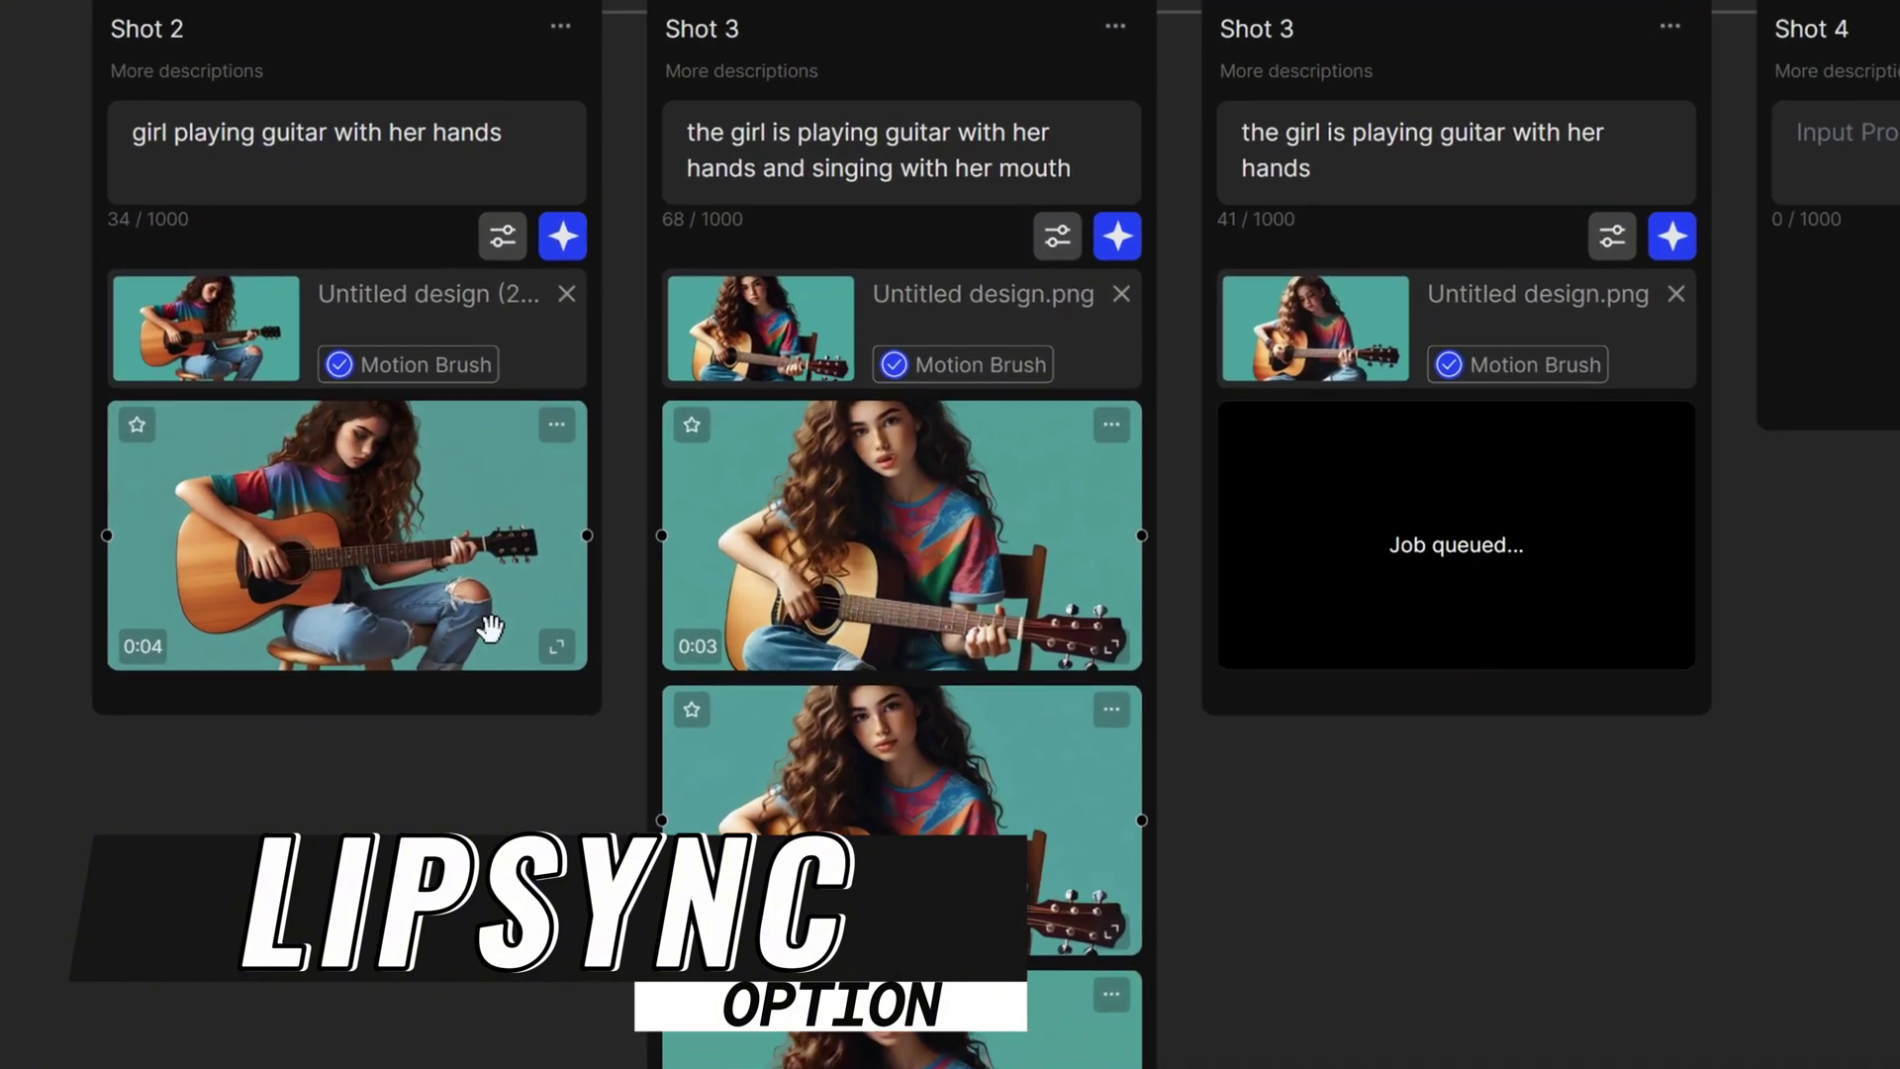
Step: Upload Boy with a Guitar (1).mp3 as the lip-sync voice for Shot 2's clip
{"action": "left_click", "coordinate": [460, 660]}
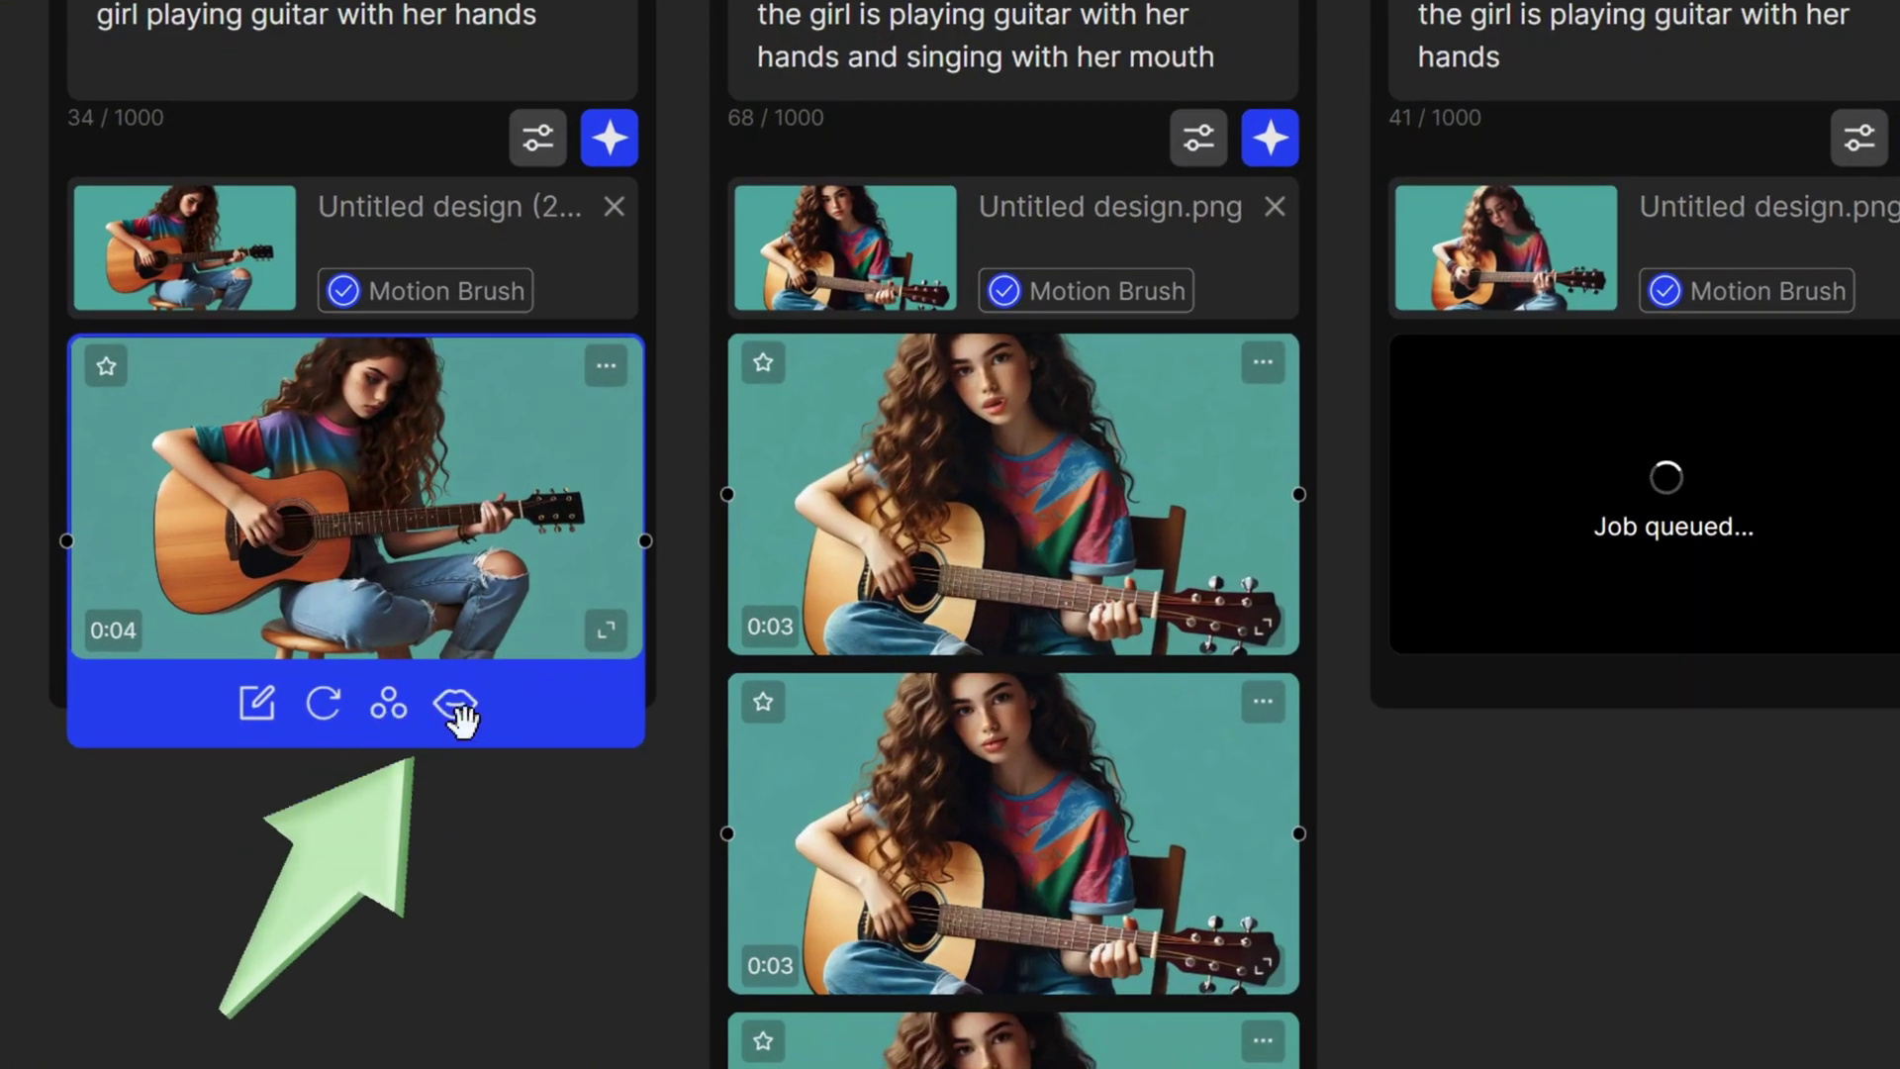
{"action": "left_click", "coordinate": [462, 727]}
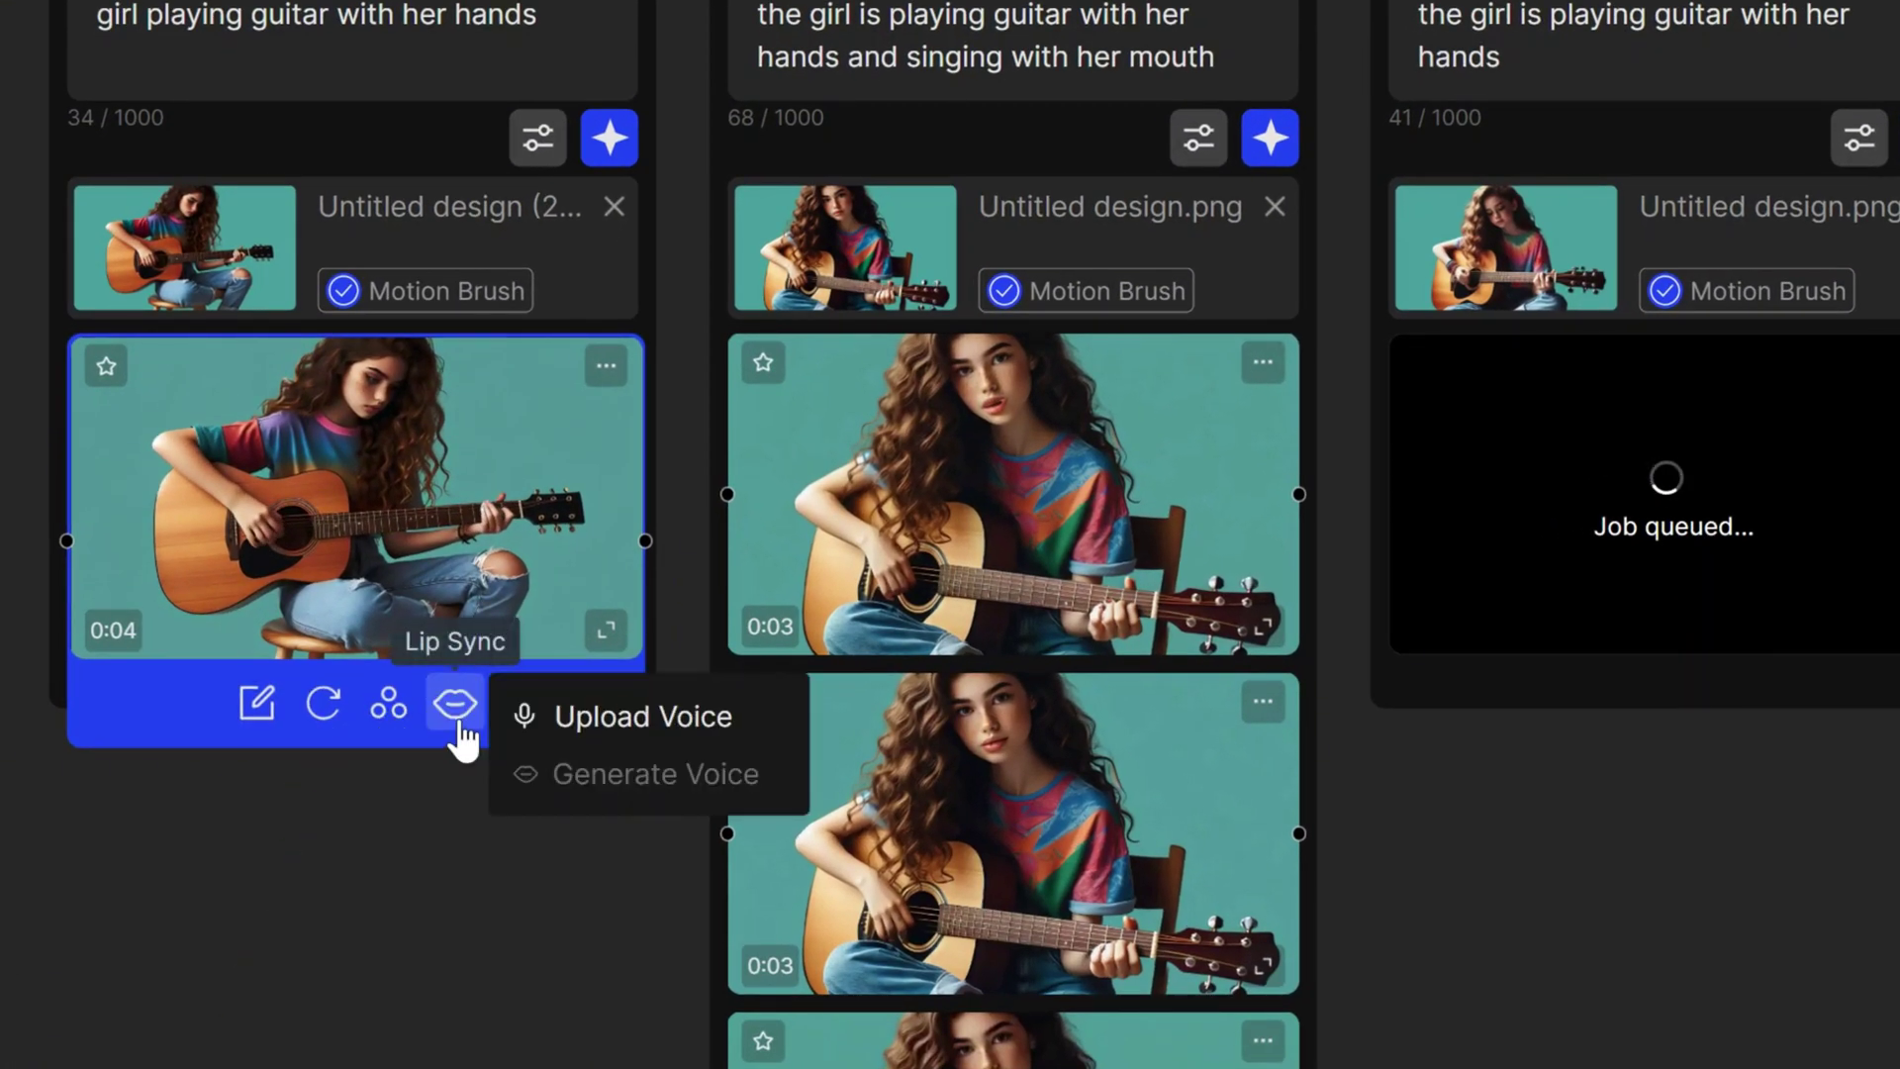
{"action": "left_click", "coordinate": [569, 732]}
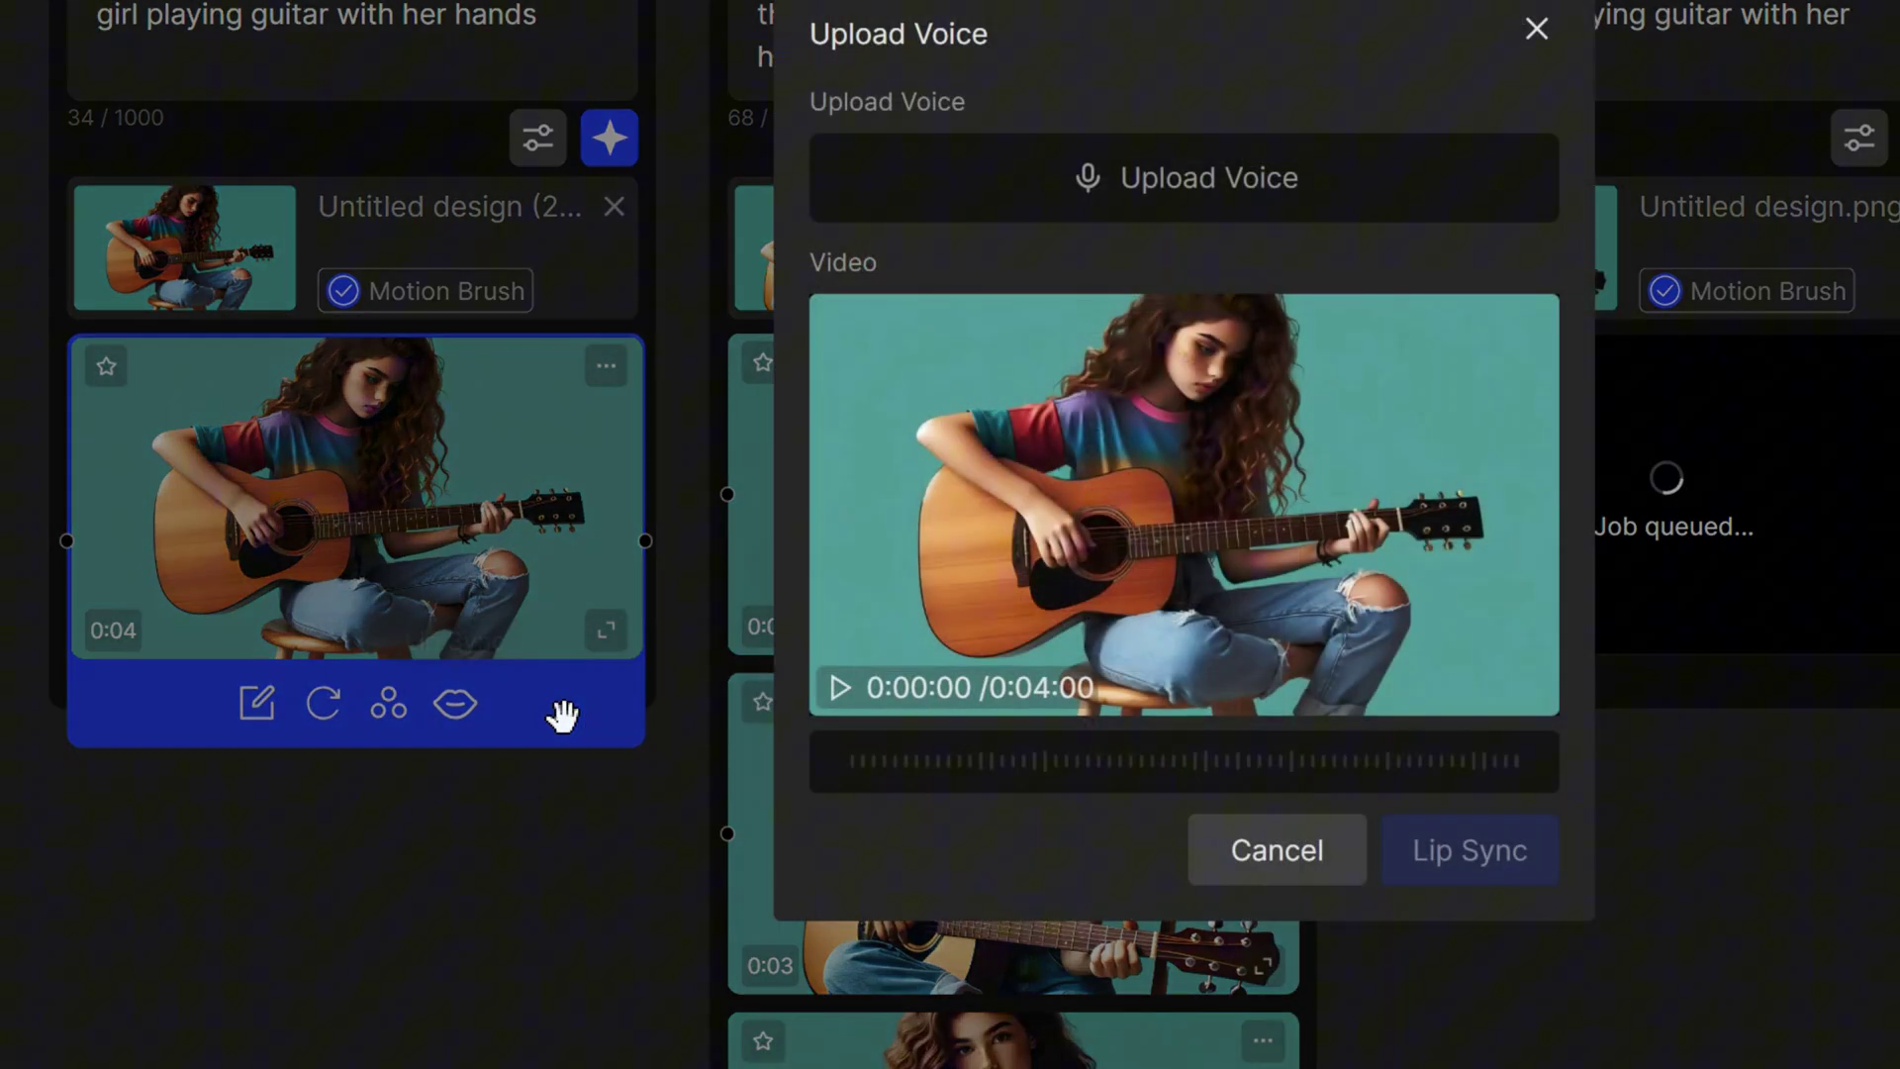
{"action": "left_click", "coordinate": [1127, 194]}
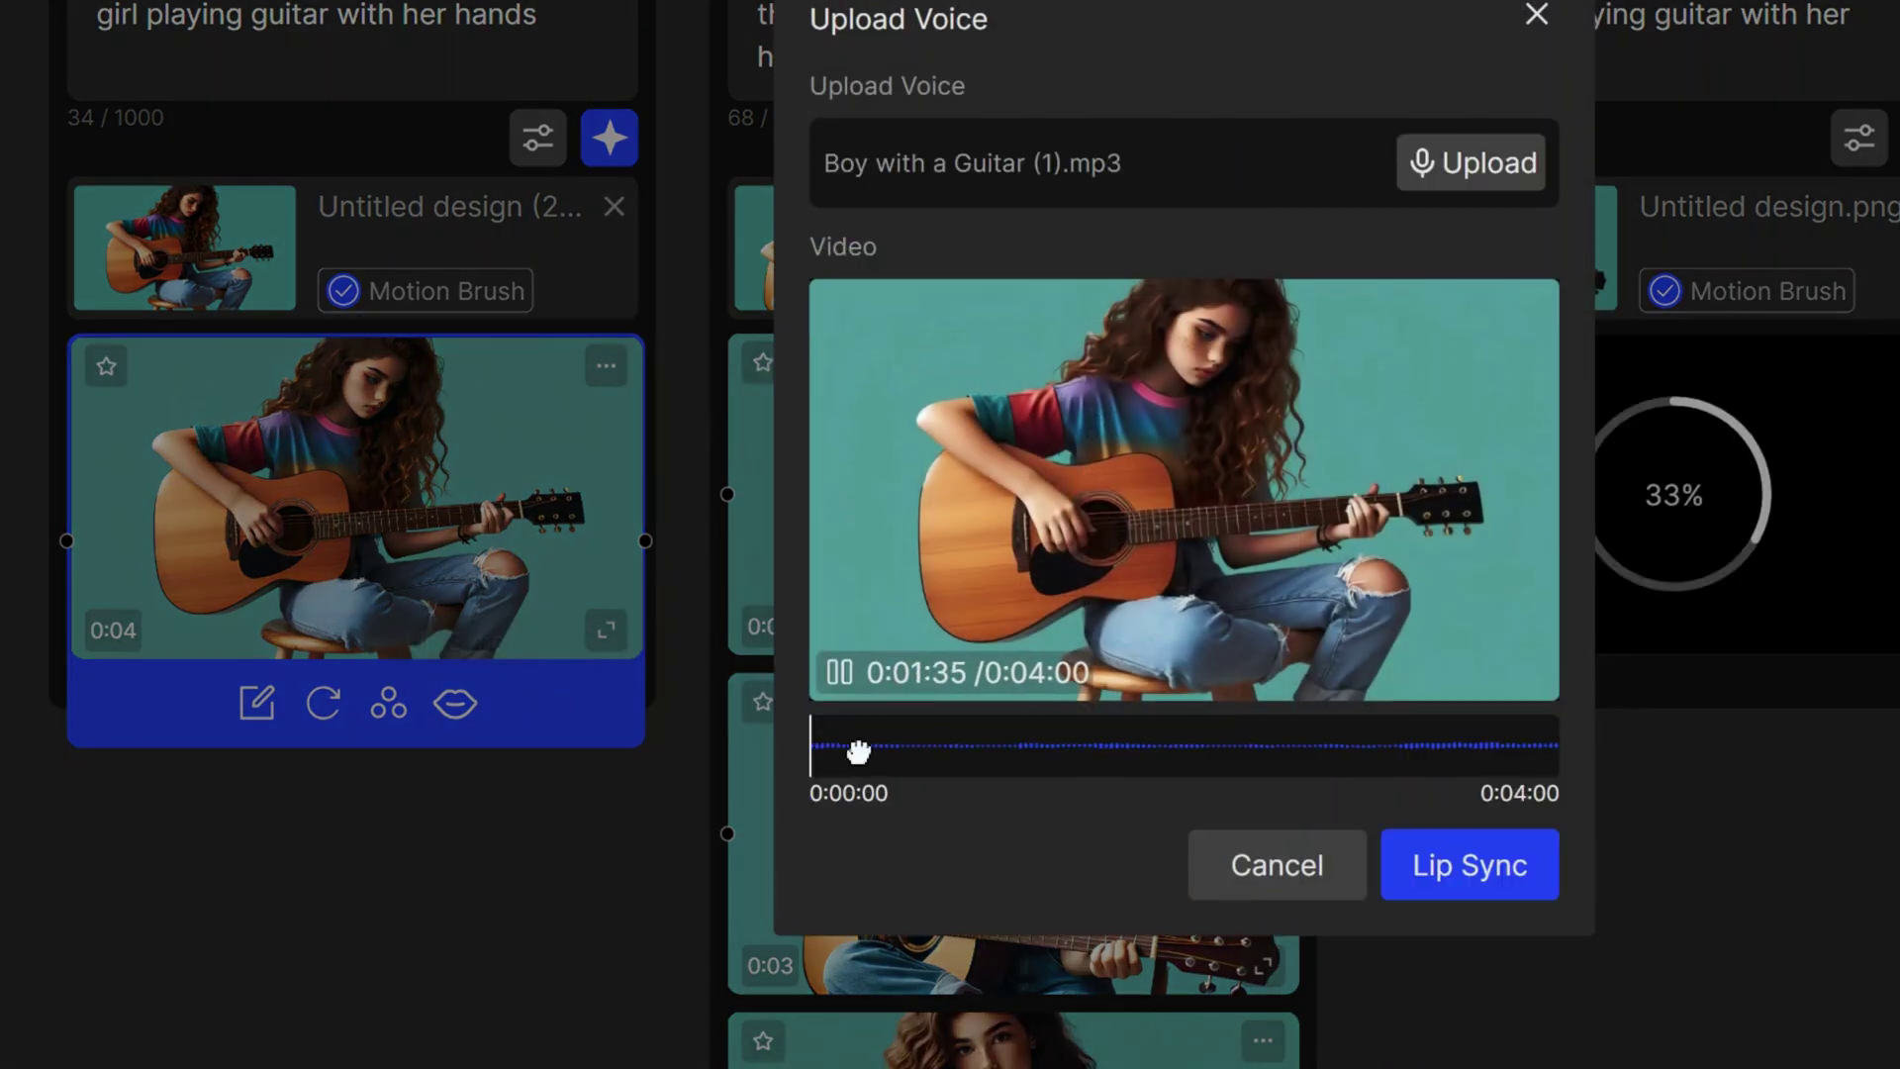
Step: Position the lip-sync audio window at 0:02:75–0:06:75 of the track
{"action": "left_click_drag", "start_coordinate": [1136, 751], "coordinate": [827, 751]}
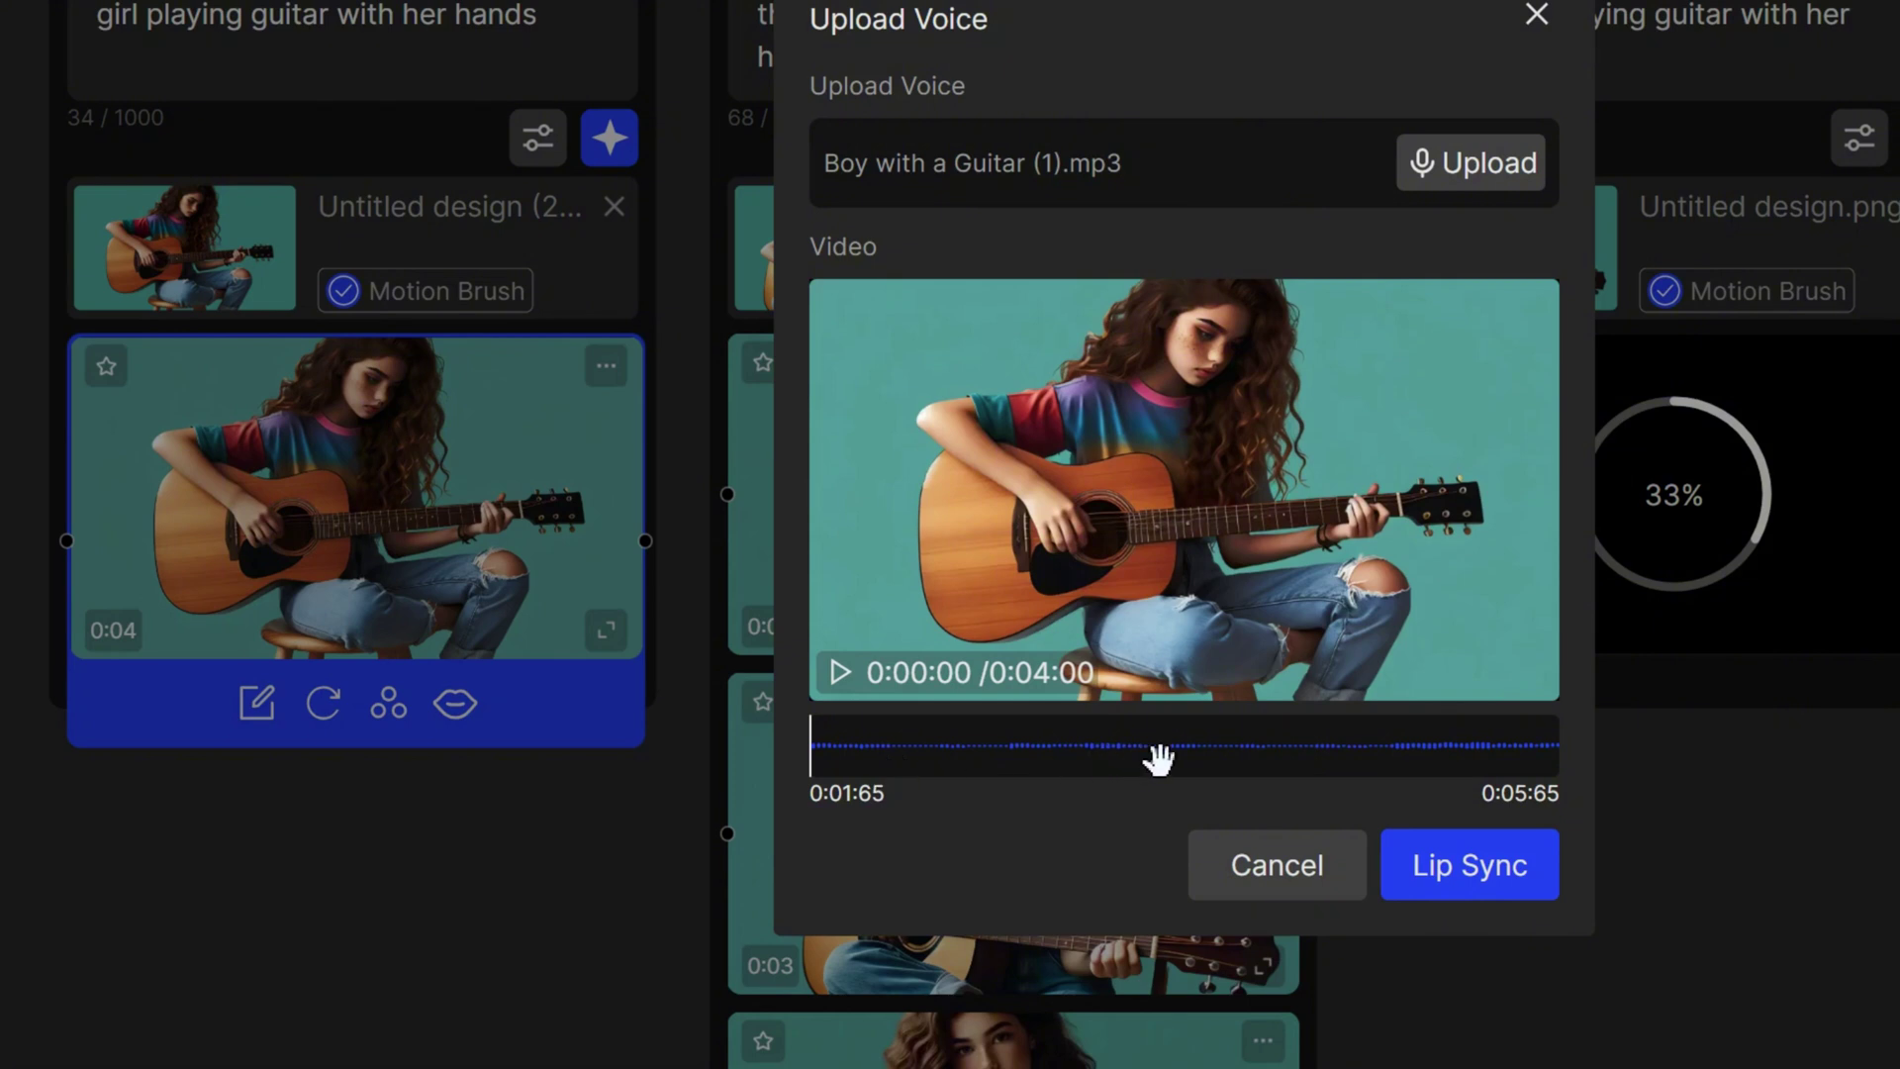
{"action": "left_click_drag", "start_coordinate": [1160, 760], "coordinate": [859, 784]}
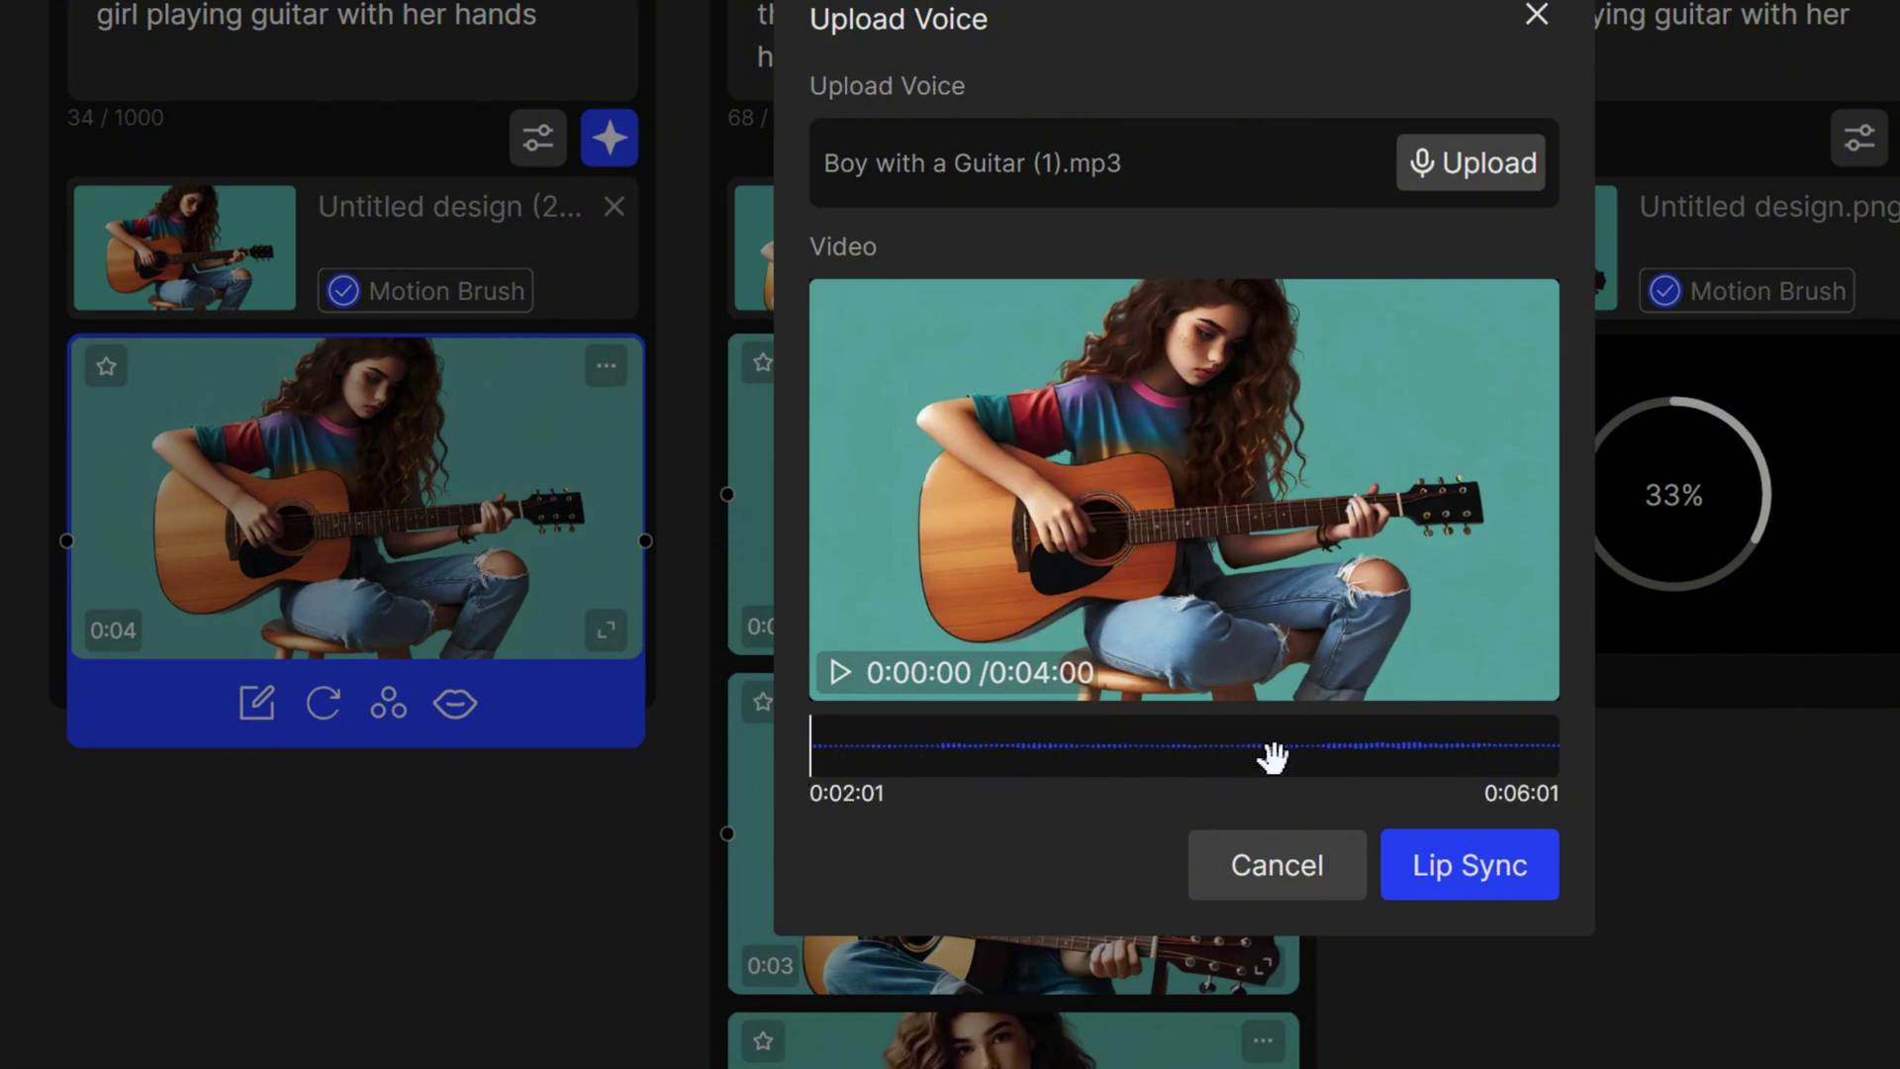
{"action": "left_click_drag", "start_coordinate": [1274, 757], "coordinate": [1015, 781]}
{"action": "left_click_drag", "start_coordinate": [1228, 760], "coordinate": [1323, 772]}
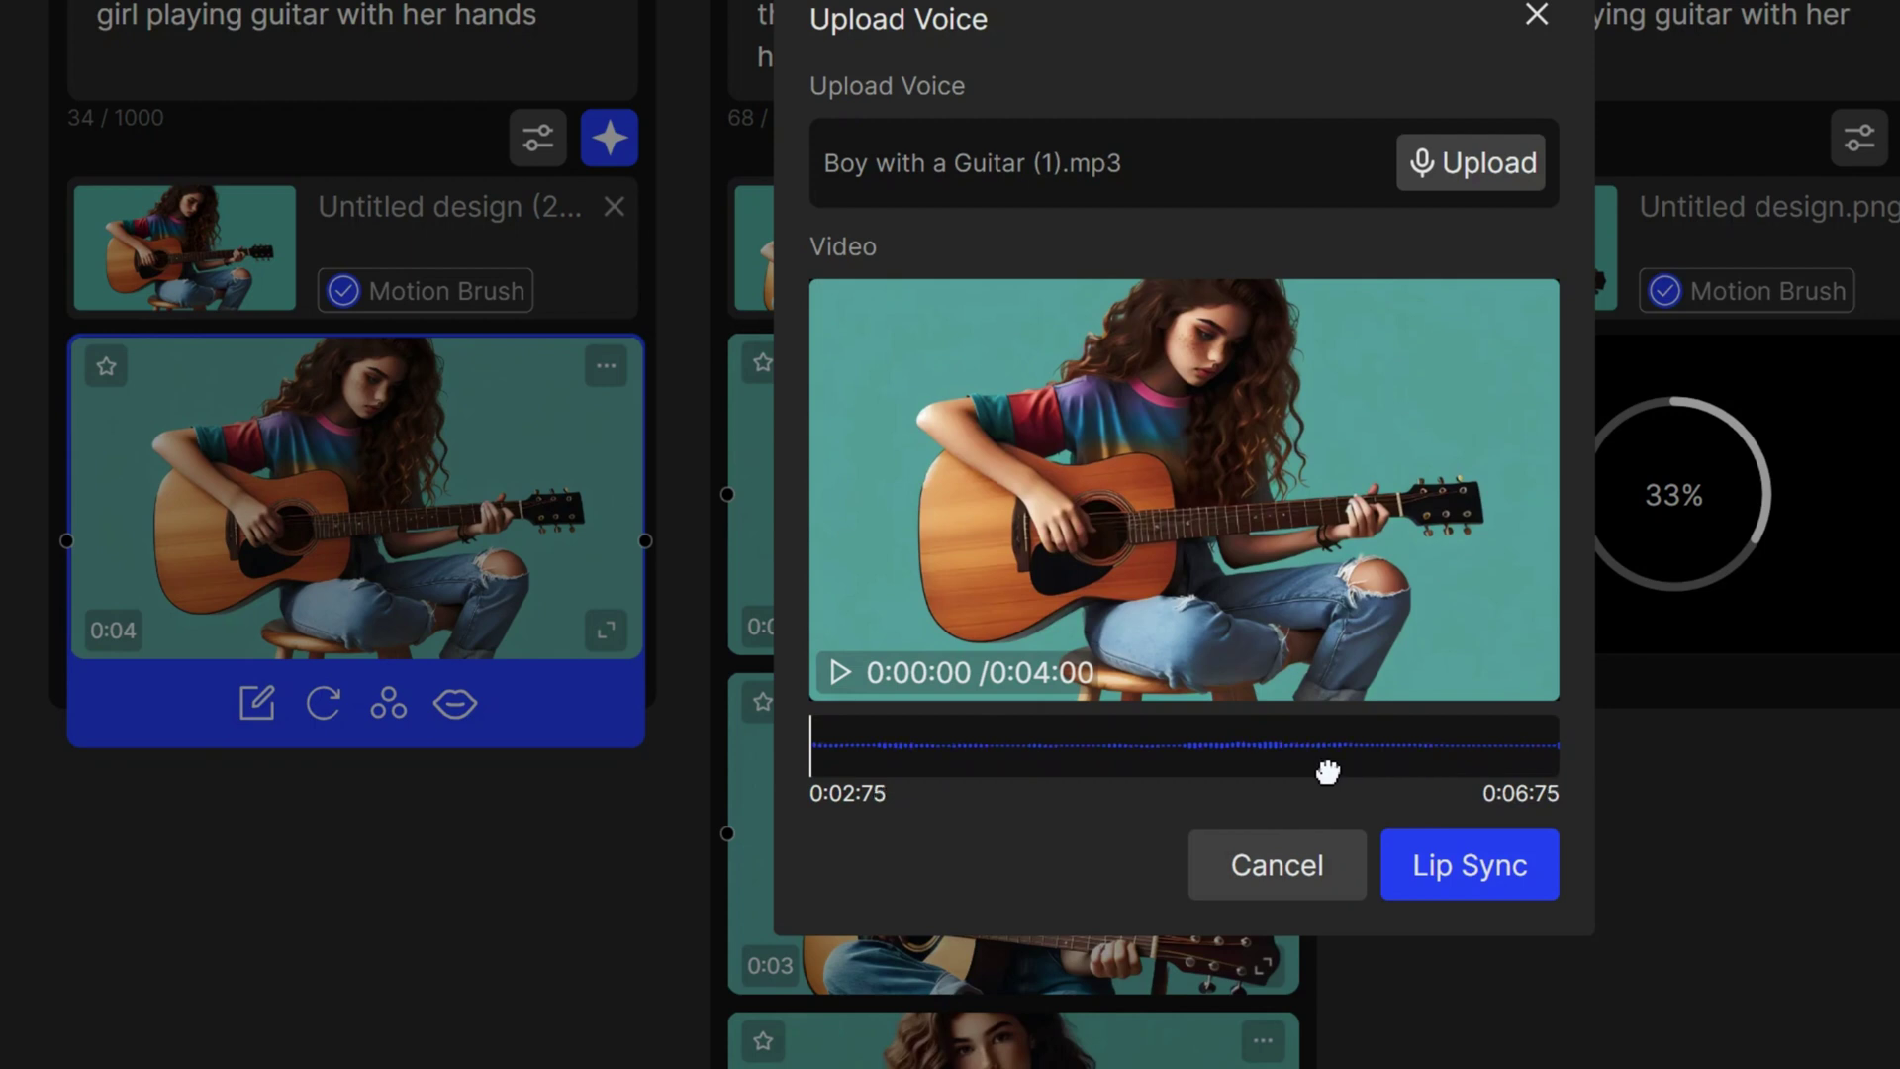